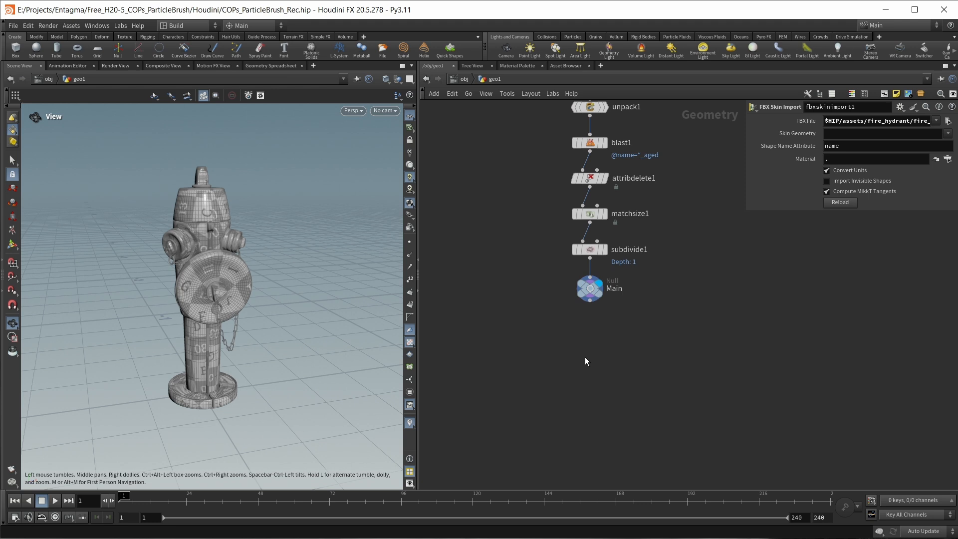
# - Add a Spray Paint node beneath the Main null, wire it to Main and display it
pyautogui.write('sp')
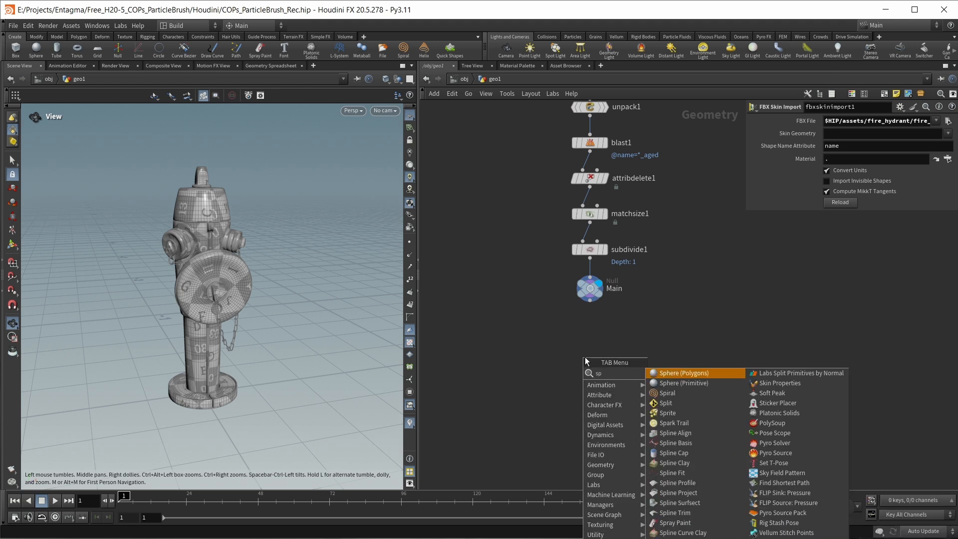
pyautogui.write('ray')
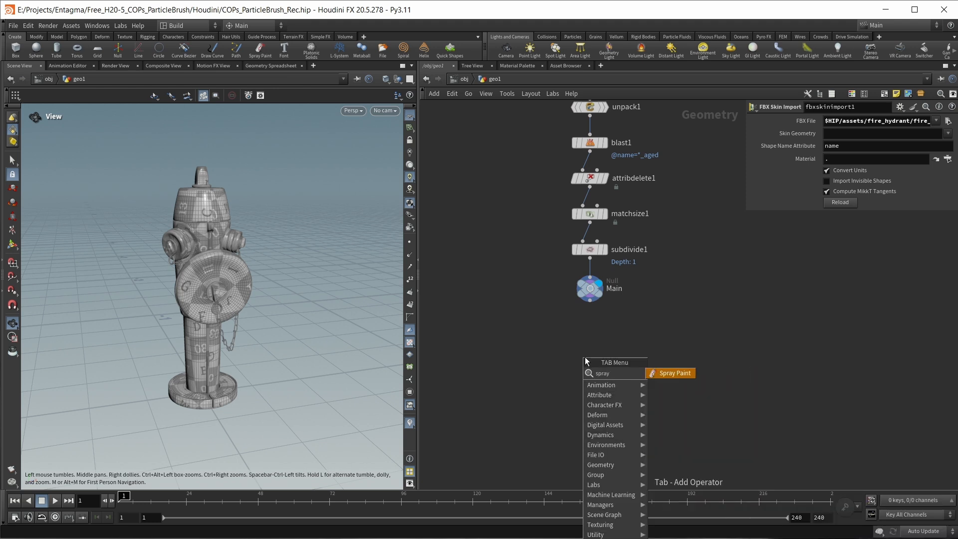
pyautogui.press('Return')
pyautogui.click(587, 349)
pyautogui.moveTo(587, 348)
pyautogui.mouseDown()
pyautogui.moveTo(588, 321)
pyautogui.moveTo(589, 332)
pyautogui.mouseUp()
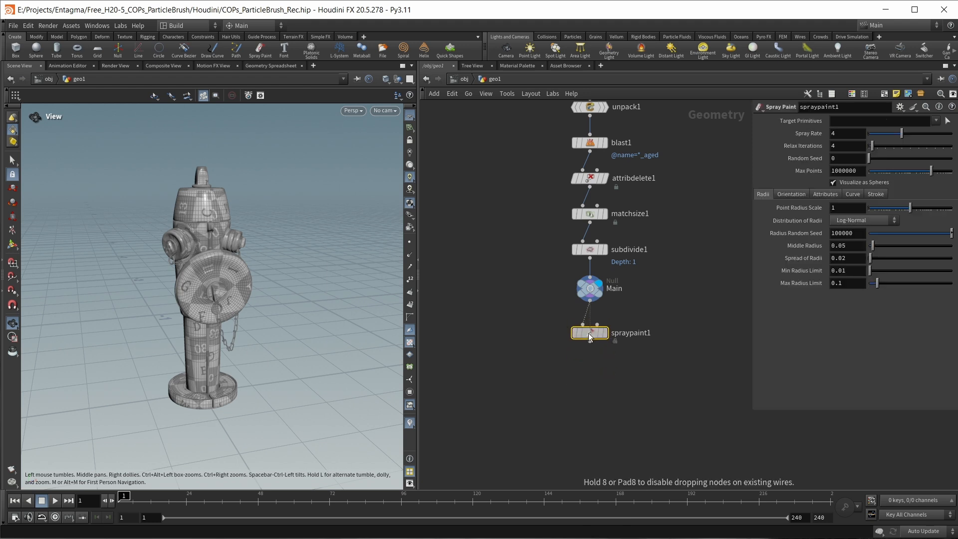
pyautogui.click(604, 337)
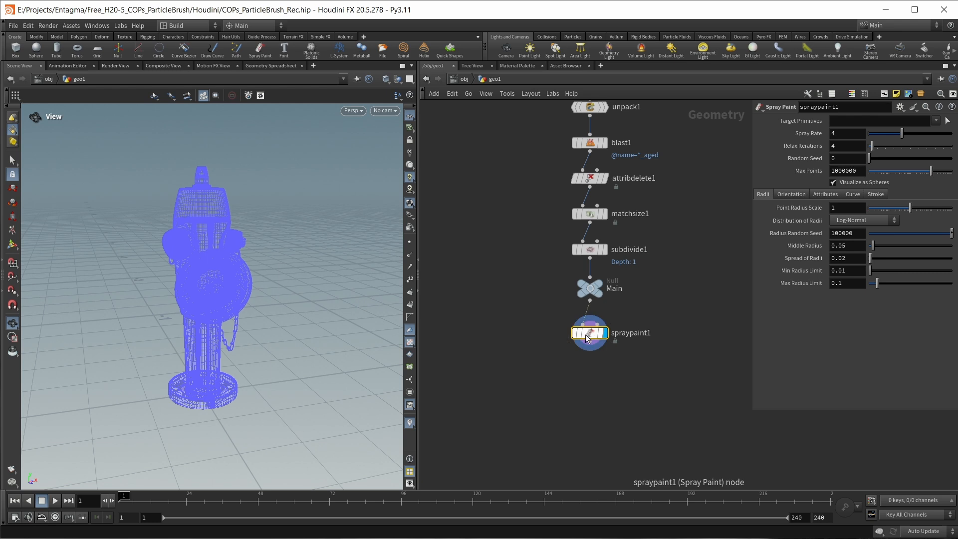
# - Set the Spray Paint node's spray rate to 60000 and its point radius scale to .01
pyautogui.doubleClick(842, 134)
pyautogui.write('60000')
pyautogui.press('Return')
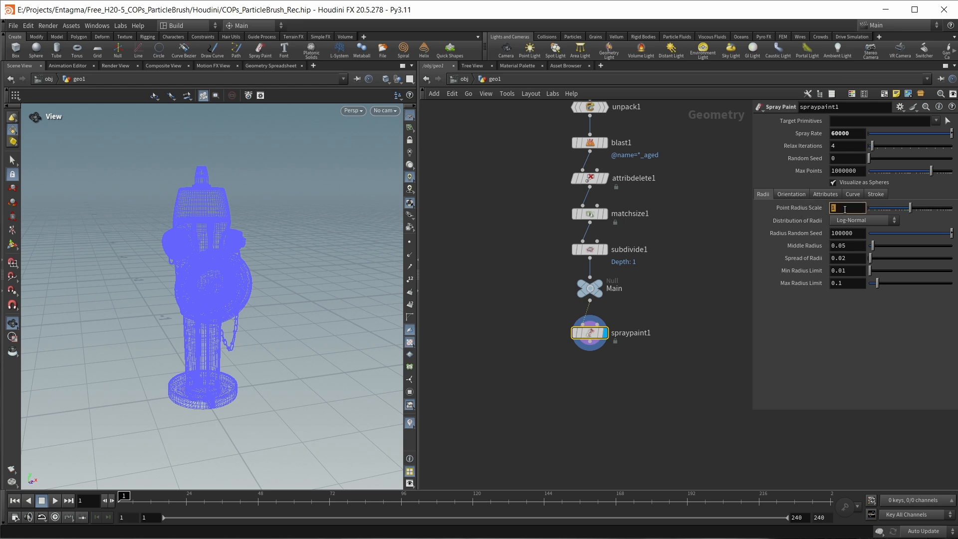
pyautogui.write('.01')
pyautogui.press('Return')
# - With Main displayed, shrink the spray brush and paint a stroke of points along the crease below the hydrant's side cap
pyautogui.scroll(8, 228, 339)
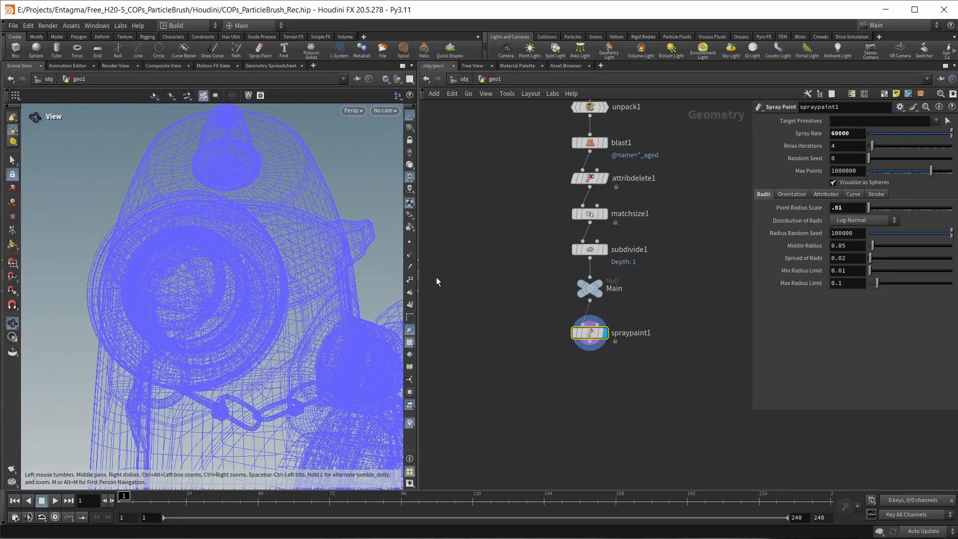
pyautogui.click(602, 287)
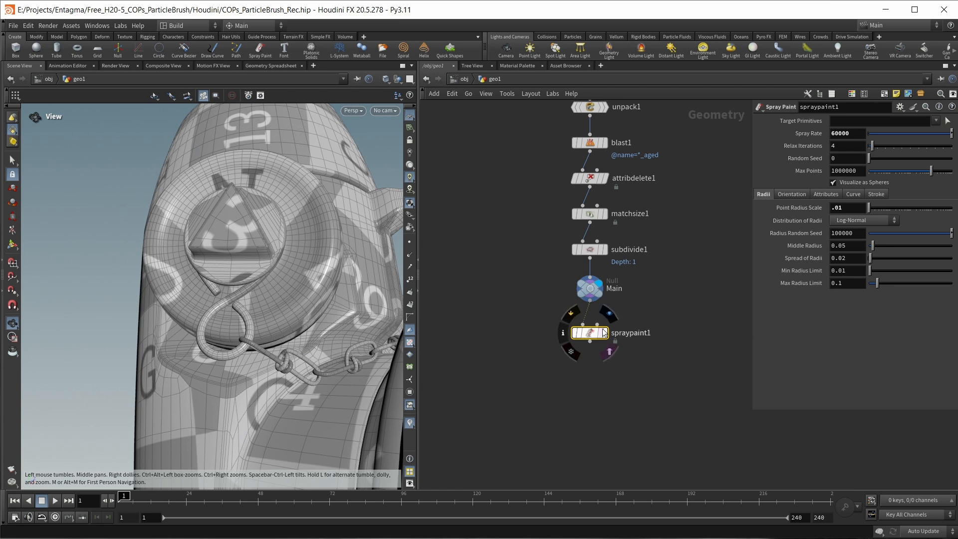
pyautogui.moveTo(332, 354)
pyautogui.mouseDown()
pyautogui.moveTo(292, 302)
pyautogui.moveTo(340, 272)
pyautogui.mouseUp()
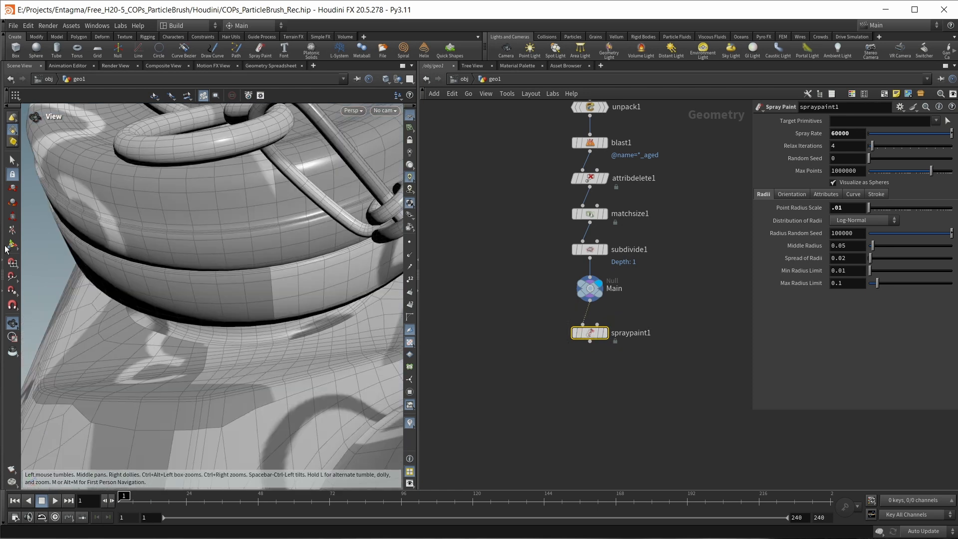
pyautogui.click(13, 244)
pyautogui.scroll(-5, 187, 345)
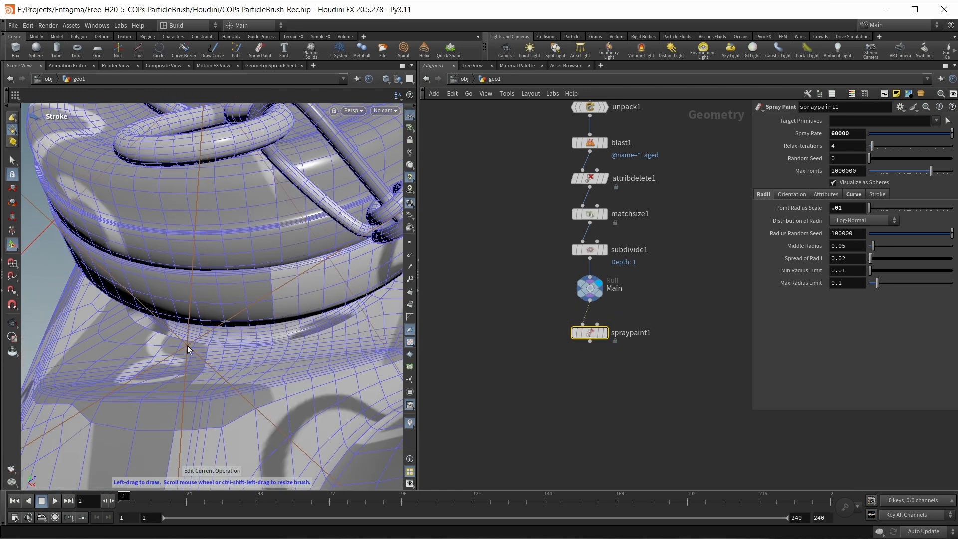
pyautogui.scroll(-6, 187, 345)
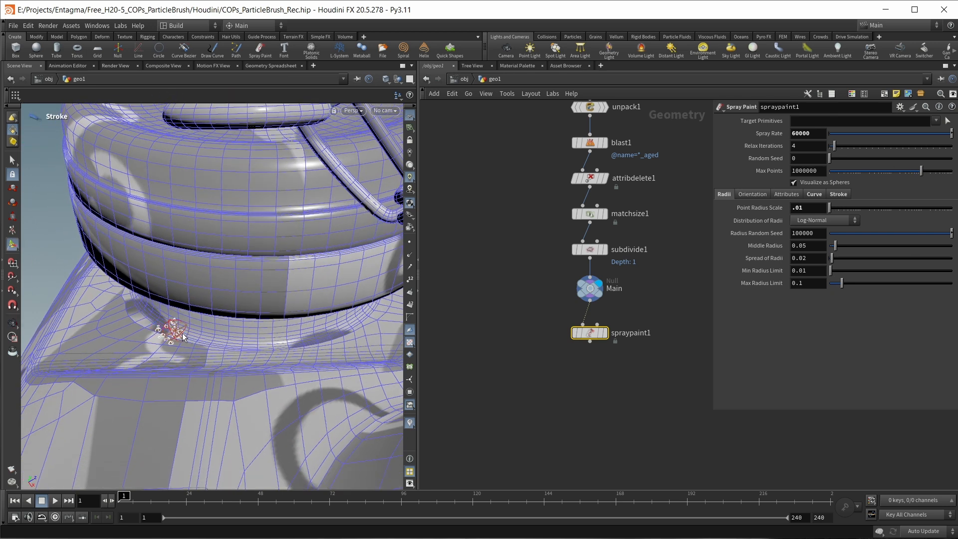
pyautogui.moveTo(182, 337)
pyautogui.mouseDown()
pyautogui.moveTo(245, 349)
pyautogui.moveTo(359, 334)
pyautogui.moveTo(336, 353)
pyautogui.mouseUp()
# - Spray more points just beneath the rim of the hydrant's top cap, beside the bolt
pyautogui.press('space')
pyautogui.moveTo(337, 353); pyautogui.dragTo(214, 447, button='right')
pyautogui.moveTo(214, 447); pyautogui.dragTo(211, 436)
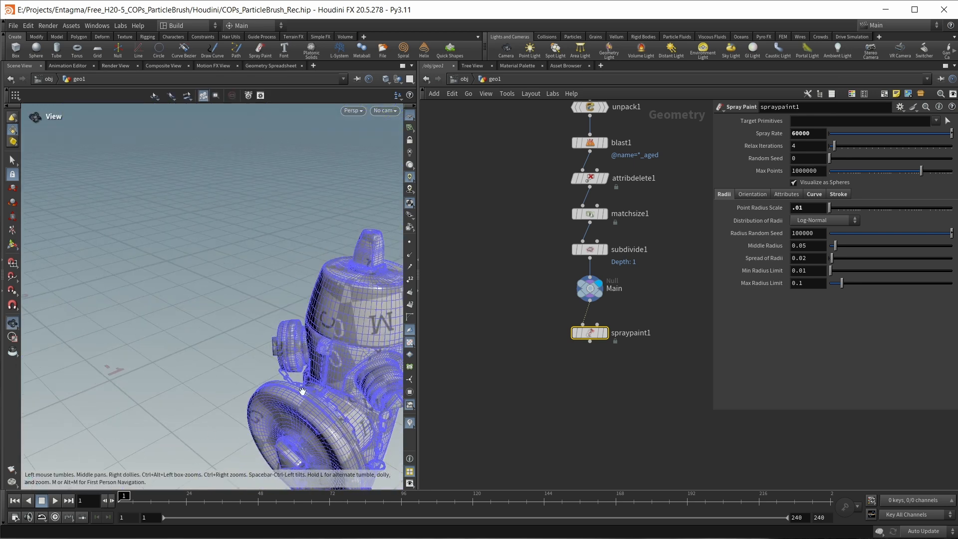
pyautogui.moveTo(302, 391); pyautogui.dragTo(325, 375, button='right')
pyautogui.moveTo(334, 336); pyautogui.dragTo(288, 369, button='middle')
pyautogui.moveTo(288, 369); pyautogui.dragTo(301, 346)
pyautogui.moveTo(301, 346); pyautogui.dragTo(302, 356, button='right')
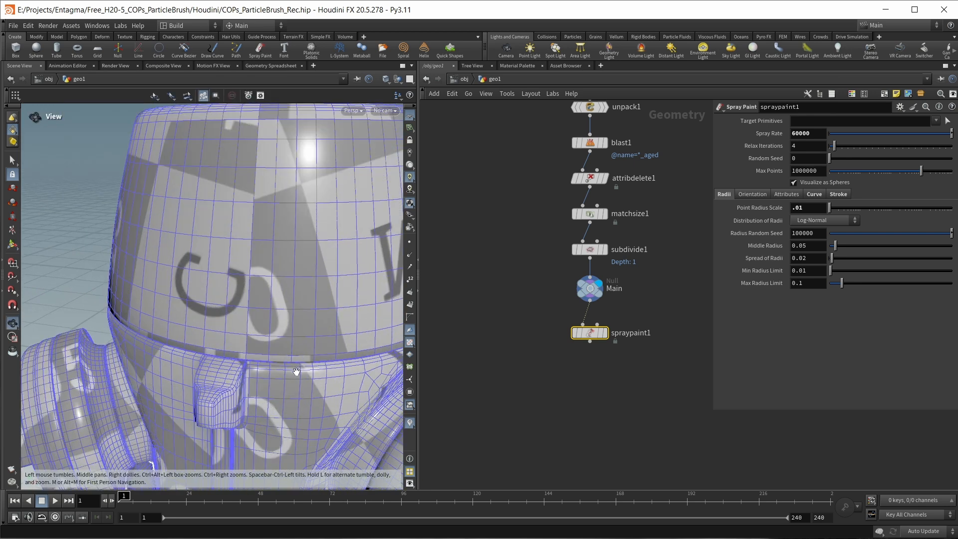
pyautogui.moveTo(297, 371); pyautogui.dragTo(244, 289)
pyautogui.moveTo(243, 289); pyautogui.dragTo(243, 275, button='middle')
pyautogui.moveTo(258, 281); pyautogui.dragTo(239, 342)
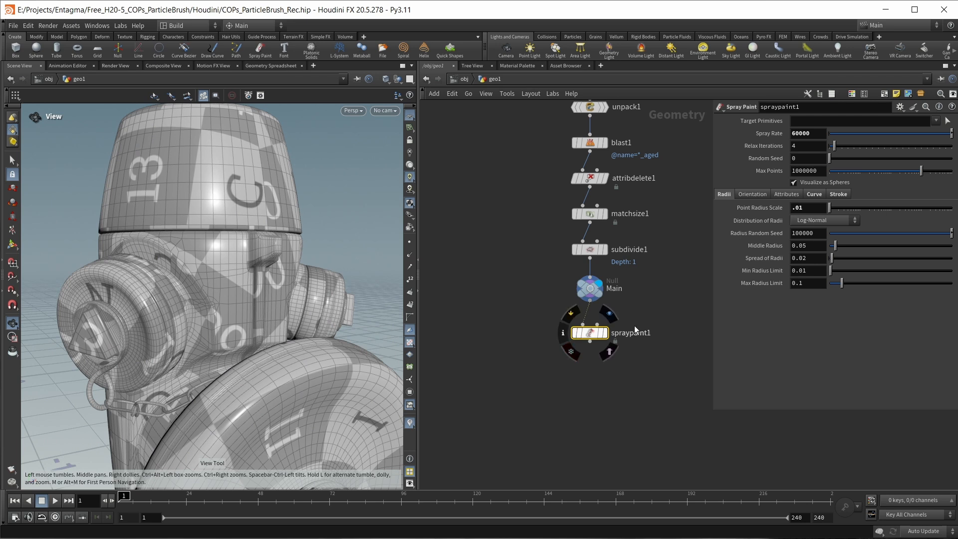
# - Display the Spray Paint result and inspect the node's point count and attributes in its info window
pyautogui.click(602, 333)
pyautogui.moveTo(171, 339); pyautogui.dragTo(200, 333)
pyautogui.click(563, 334)
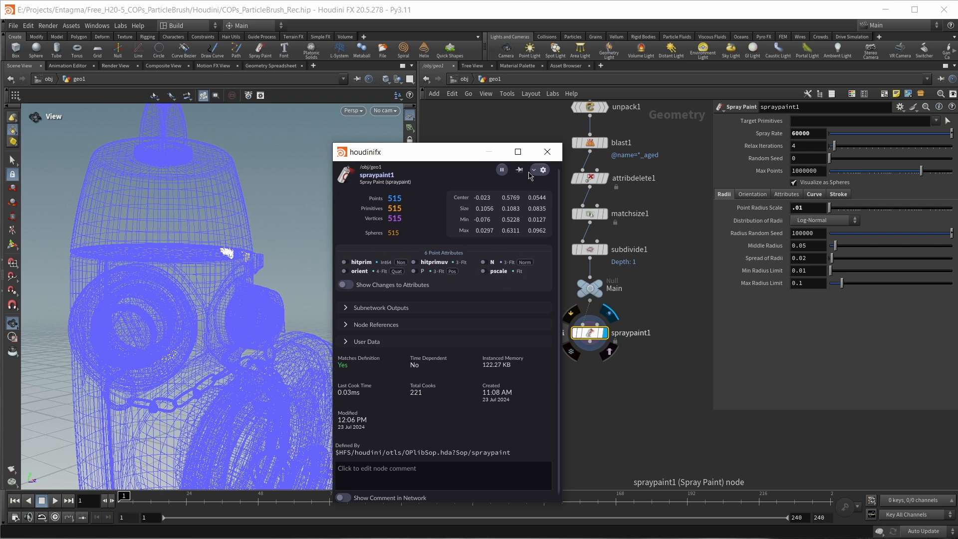
pyautogui.click(547, 151)
# - Add an Attribute Noise Float node acting on pscale after spraypaint1 and display it
pyautogui.moveTo(612, 402); pyautogui.dragTo(602, 380, button='middle')
pyautogui.click(554, 357)
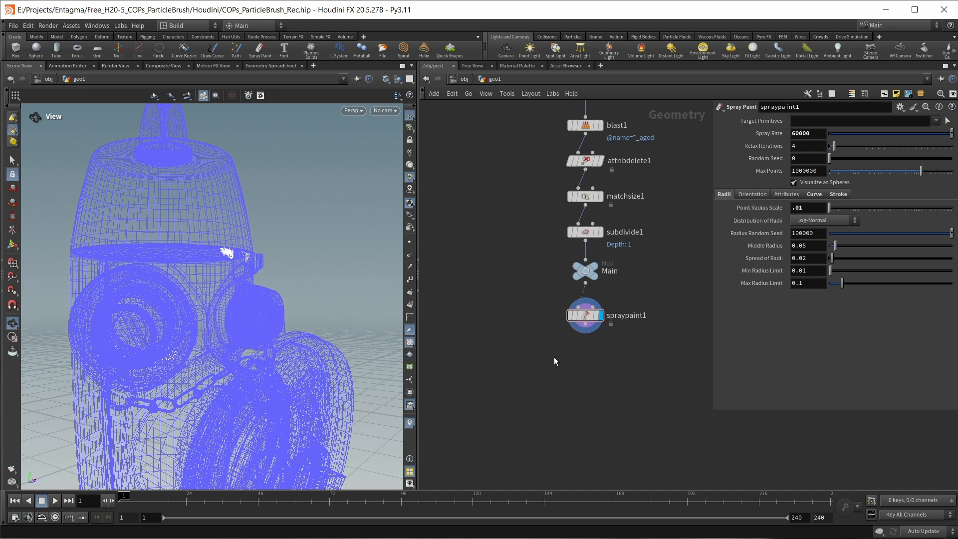
pyautogui.press('Tab')
pyautogui.write('attrib nios')
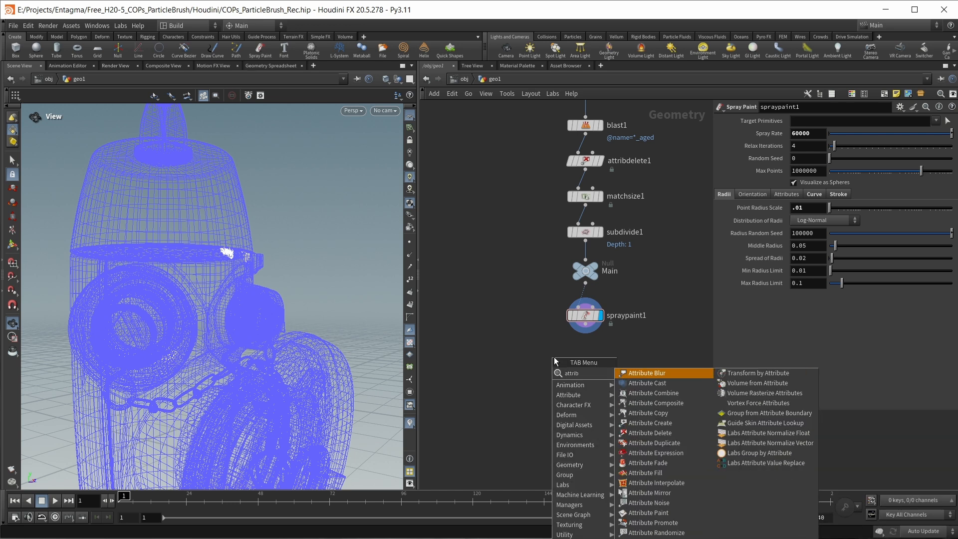
pyautogui.press('Return')
pyautogui.click(604, 355)
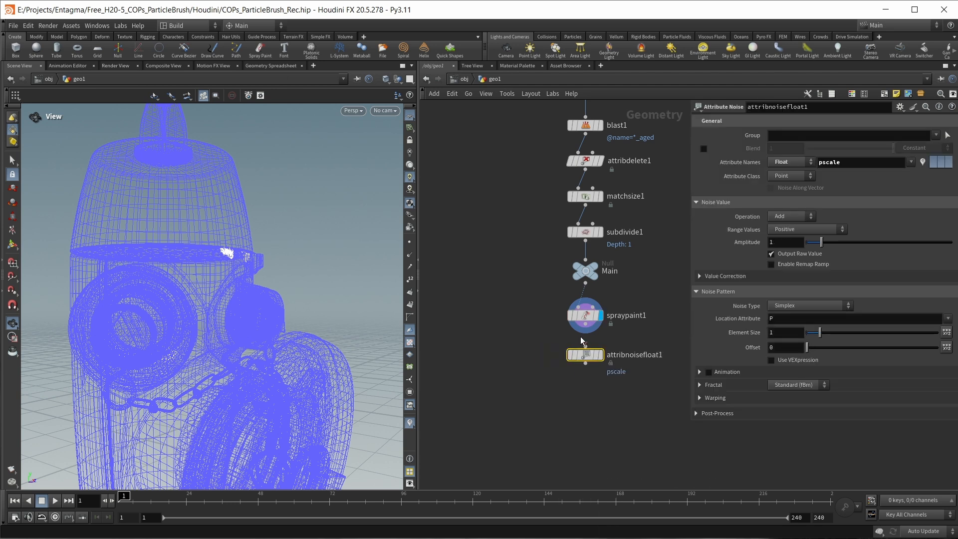
pyautogui.click(597, 358)
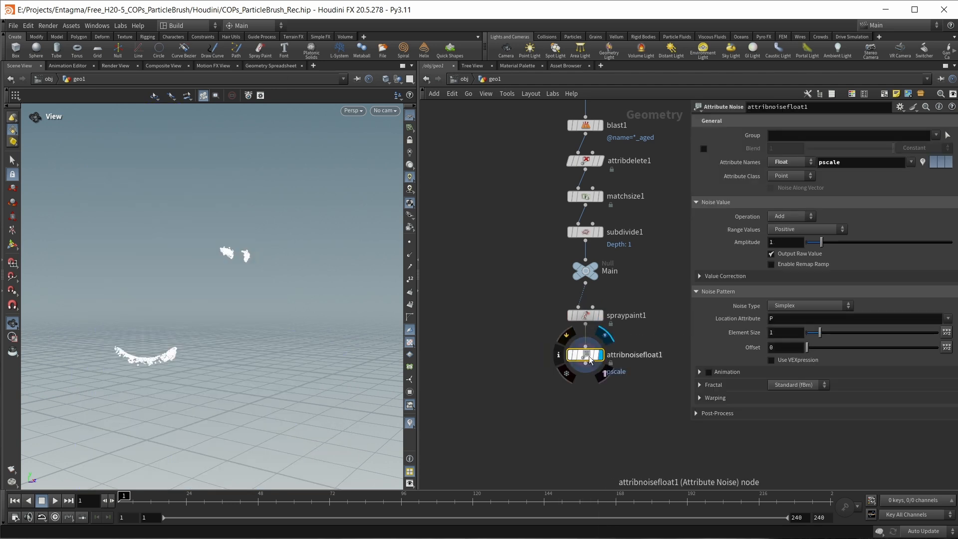
# - Set the noise operation to Multiply with amplitude 3, and enable a remap ramp with its first point shifted slightly inward
pyautogui.click(796, 217)
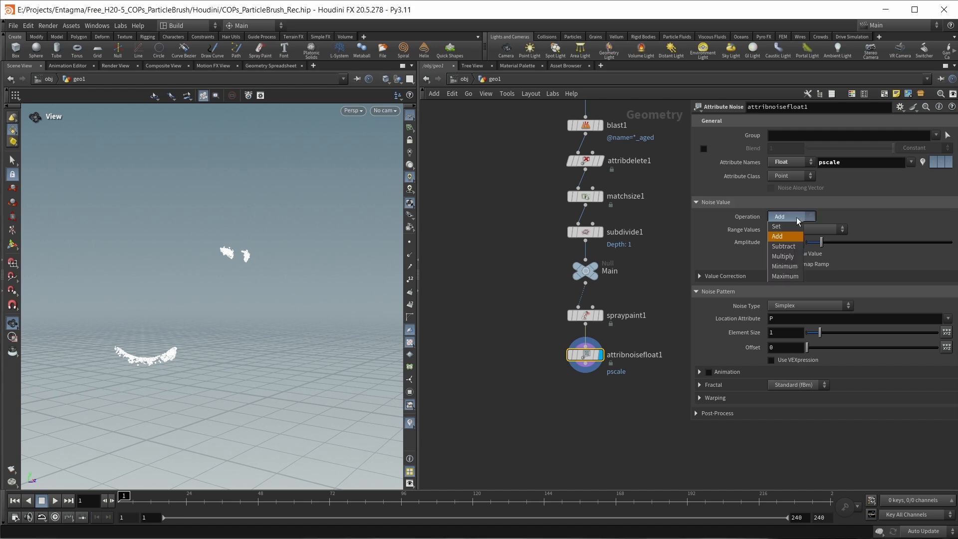
pyautogui.click(783, 256)
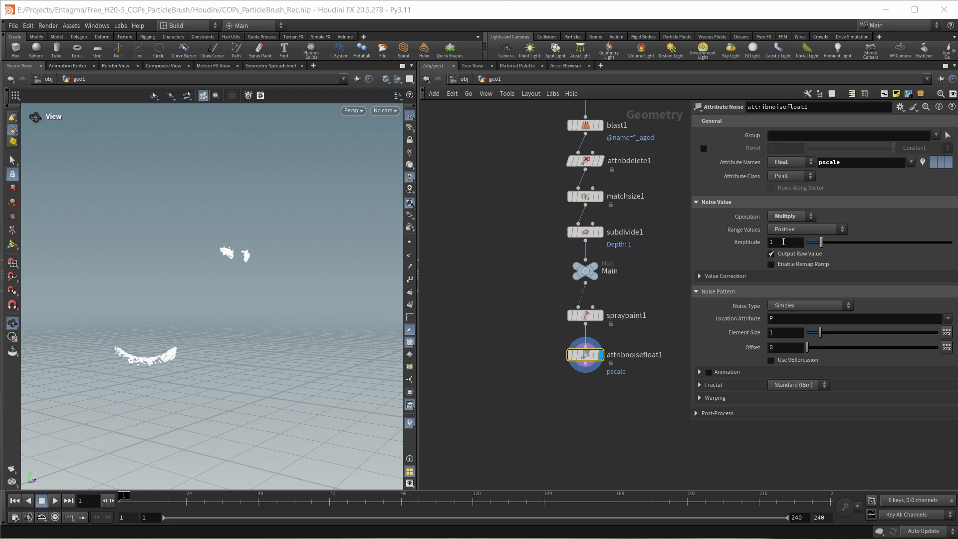
pyautogui.doubleClick(783, 241)
pyautogui.write('3')
pyautogui.press('Return')
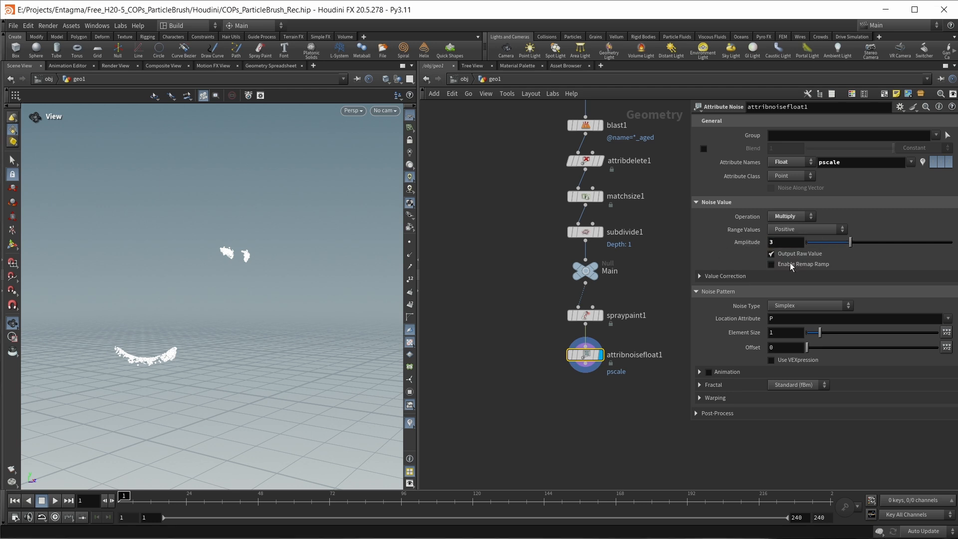
pyautogui.click(790, 266)
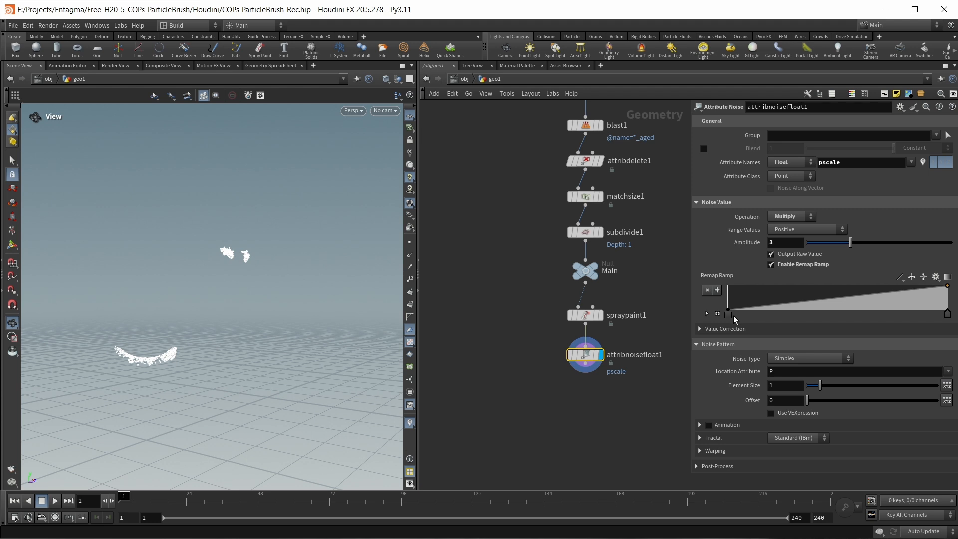
pyautogui.moveTo(729, 315); pyautogui.dragTo(762, 318)
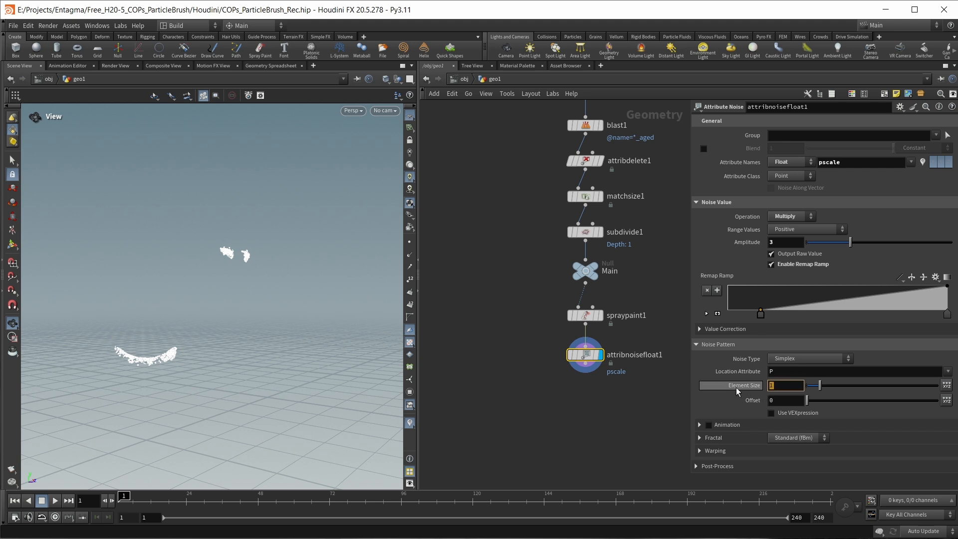
# - Set the noise pattern's element size to .05 and its offset to 2
pyautogui.write('.')
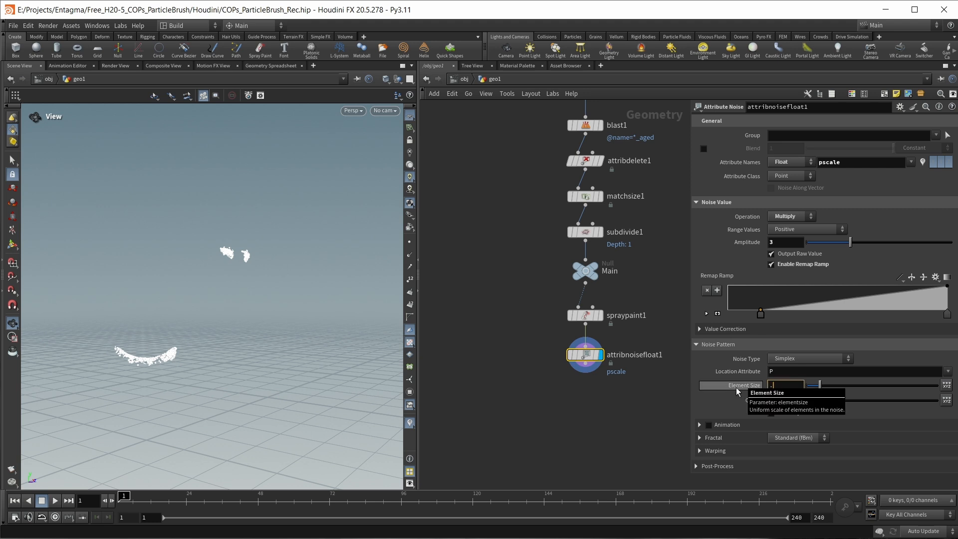
pyautogui.write('05')
pyautogui.press('Return')
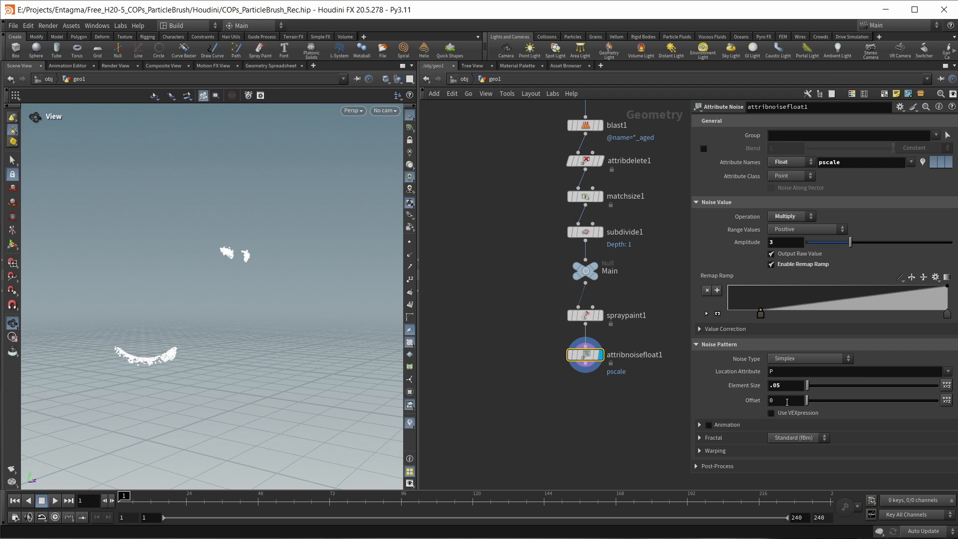
pyautogui.doubleClick(787, 401)
pyautogui.write('2')
pyautogui.press('Return')
# - Add a Point Wrangle node after attribnoisefloat1 and display it
pyautogui.moveTo(623, 420); pyautogui.dragTo(610, 341, button='middle')
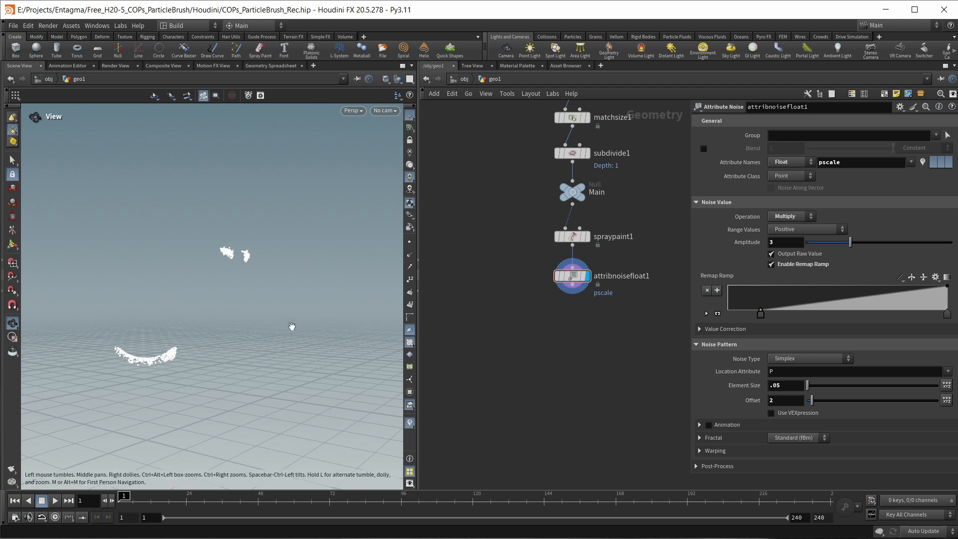
pyautogui.moveTo(292, 328); pyautogui.dragTo(205, 348)
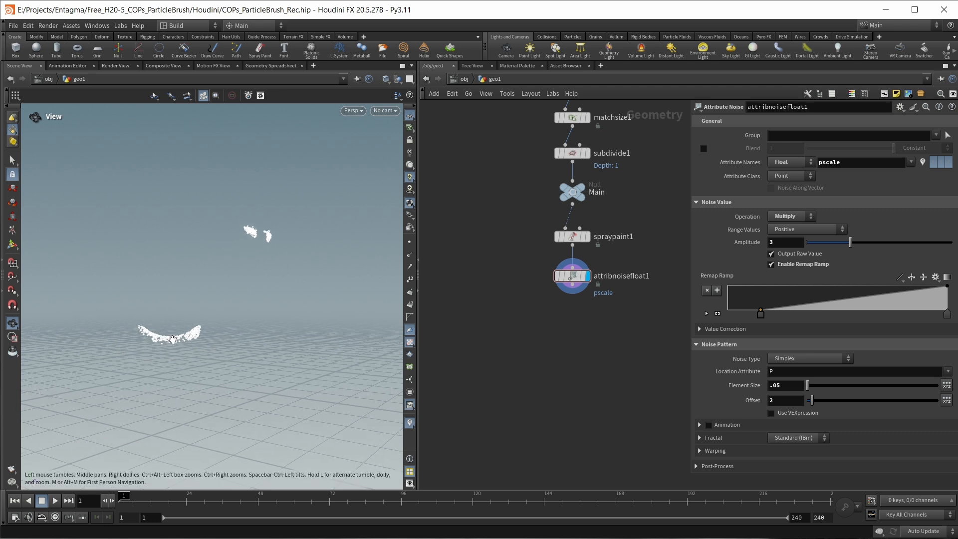
pyautogui.moveTo(605, 374); pyautogui.dragTo(589, 369, button='middle')
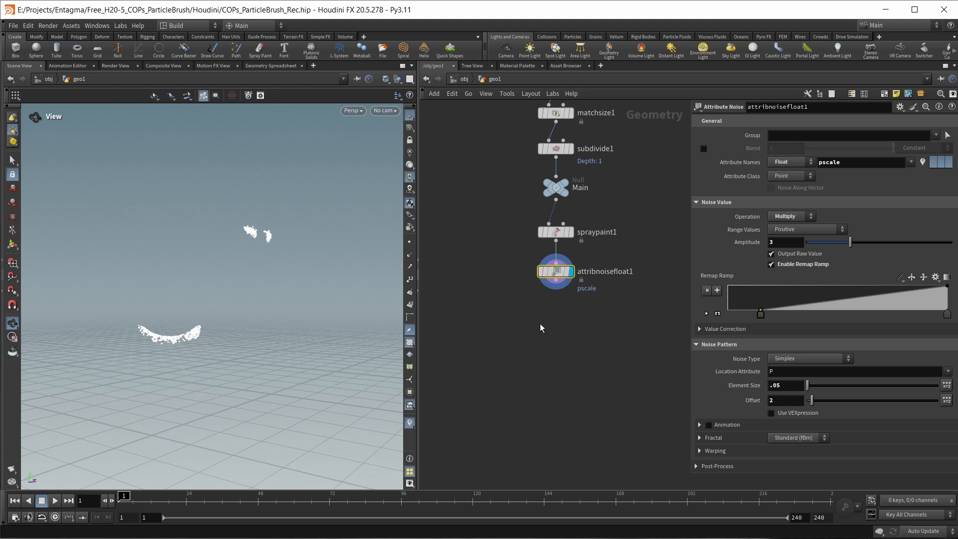
pyautogui.press('Tab')
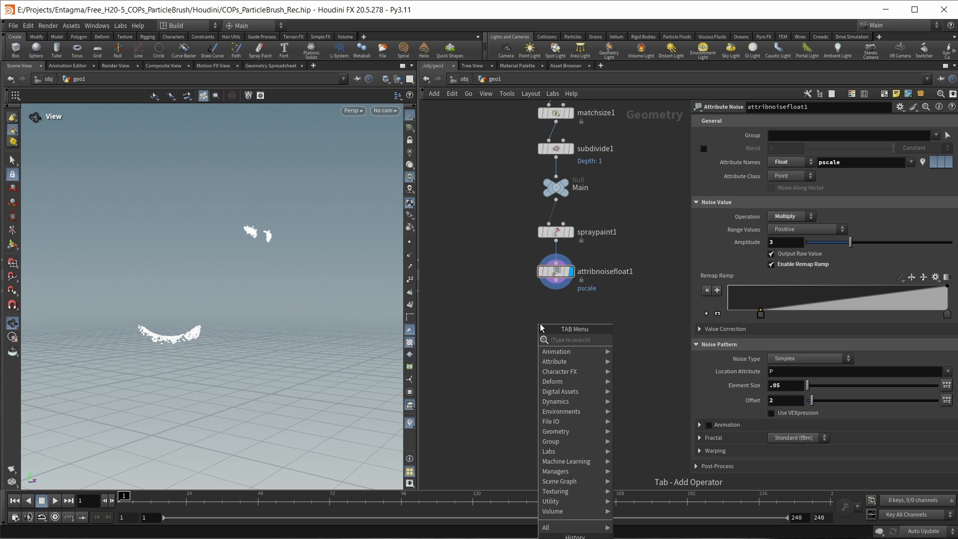
pyautogui.write('point')
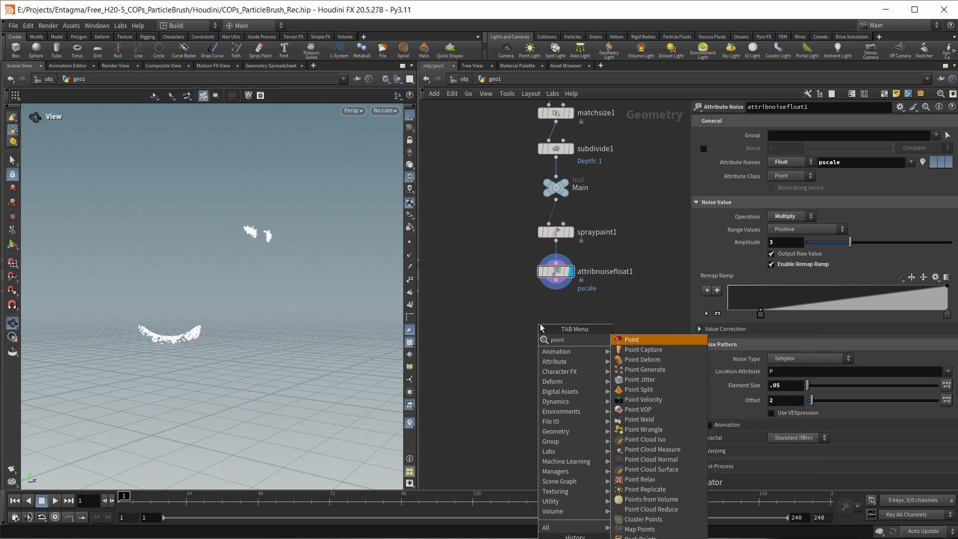
pyautogui.write(' wr')
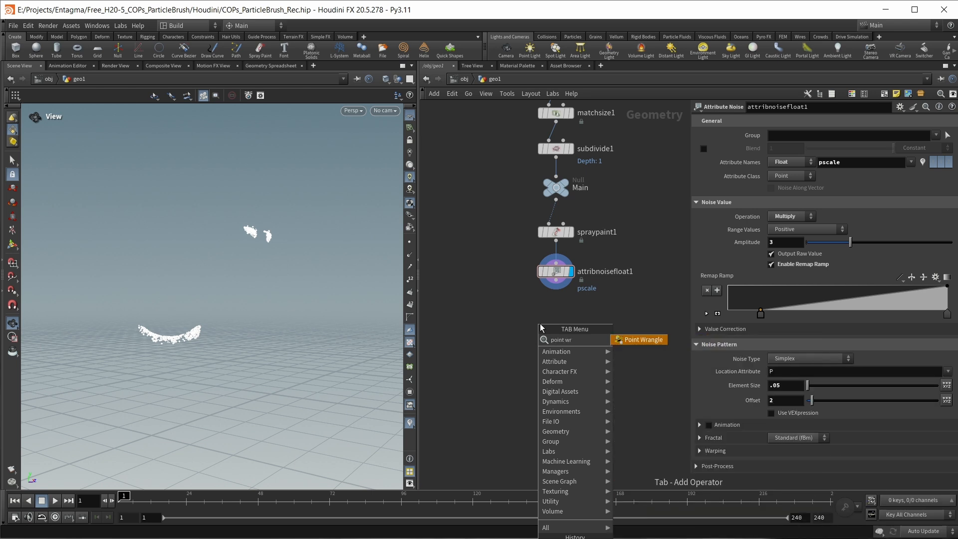
pyautogui.press('Return')
pyautogui.click(552, 324)
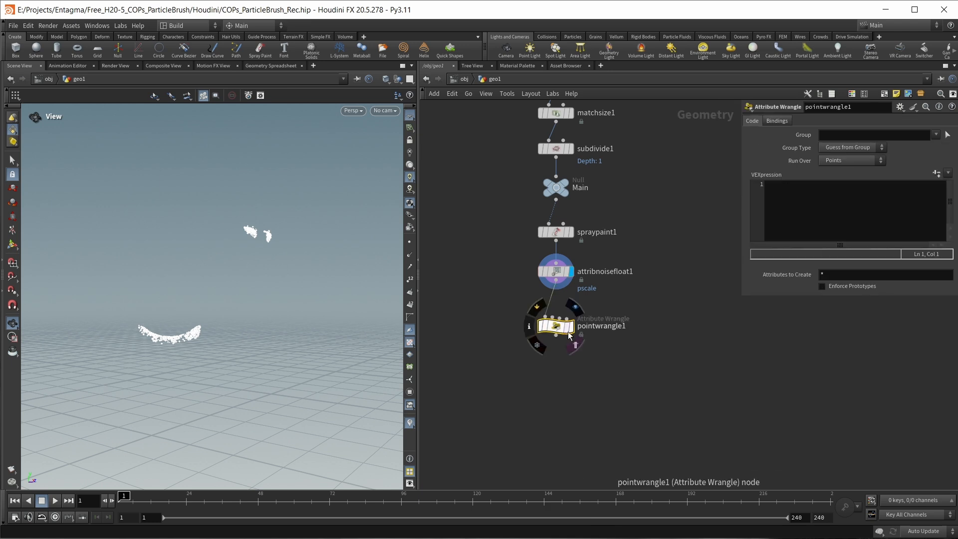
# - Enter the VEX expression f@mass = f@pscale; in the point wrangle
pyautogui.click(792, 208)
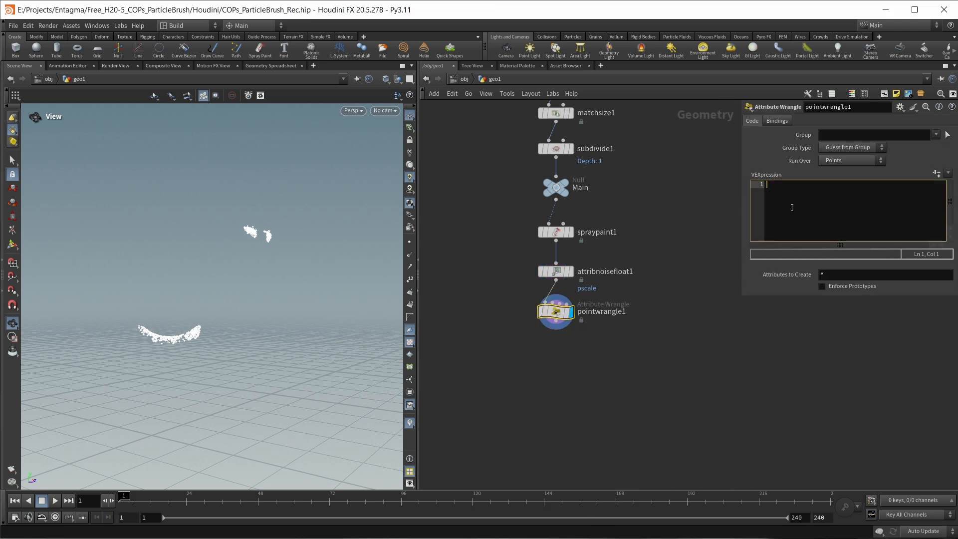
pyautogui.write('f@mass = f@pscale')
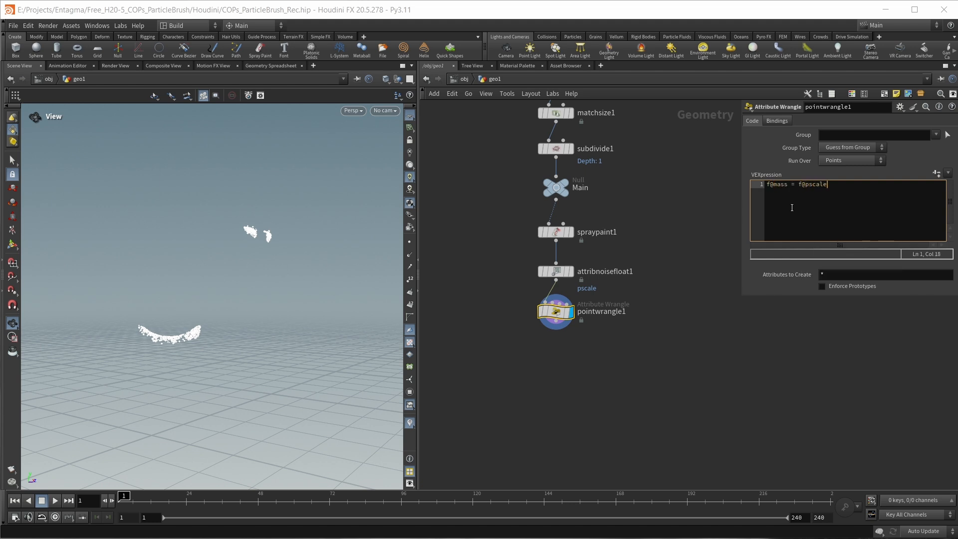
pyautogui.write(';')
pyautogui.moveTo(607, 391); pyautogui.dragTo(612, 366, button='middle')
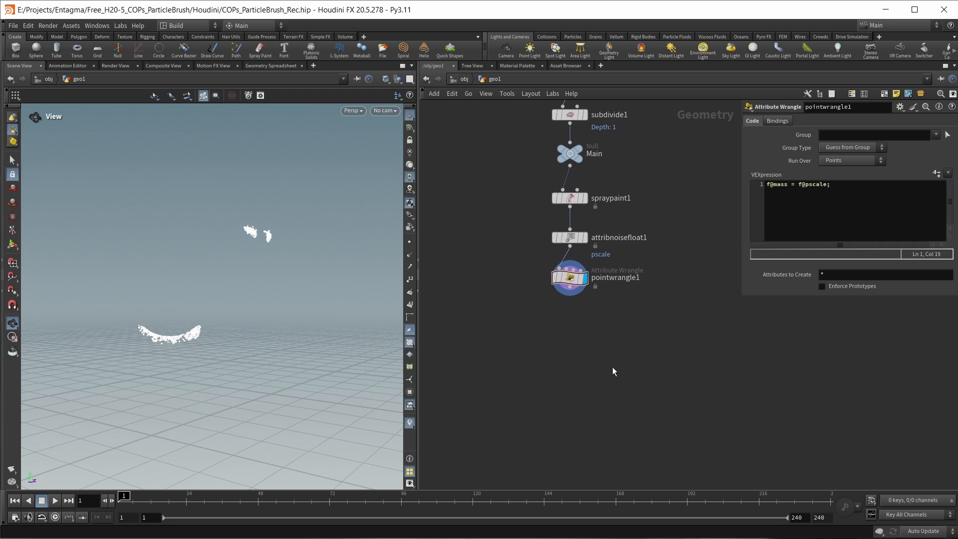
# - Add a POP Network node after pointwrangle1, wire it in and display it
pyautogui.press('Tab')
pyautogui.write('popn')
pyautogui.press('Return')
pyautogui.click(567, 327)
pyautogui.moveTo(569, 287); pyautogui.dragTo(560, 318)
pyautogui.click(584, 327)
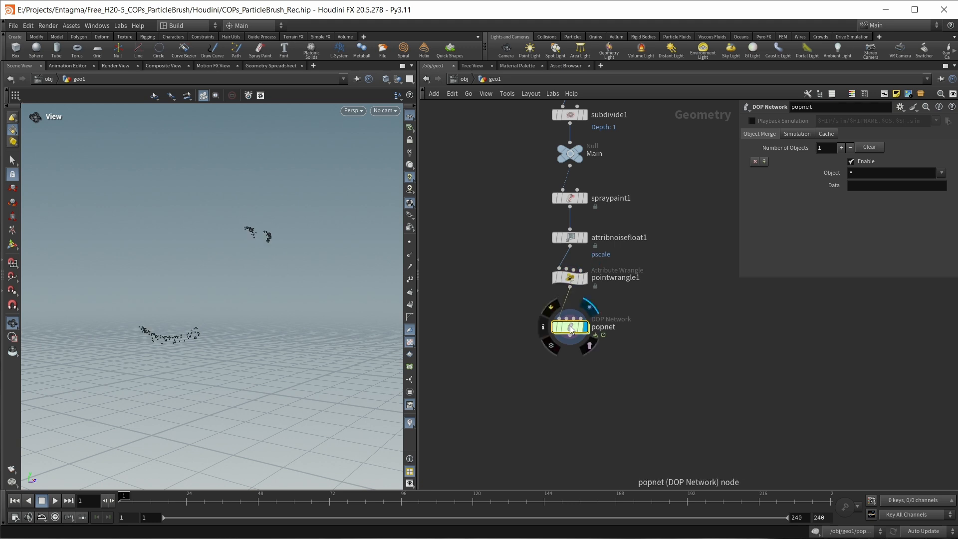
# - Inside the popnet, set the emission type of source_first_input to All Points
pyautogui.doubleClick(571, 329)
pyautogui.click(658, 271)
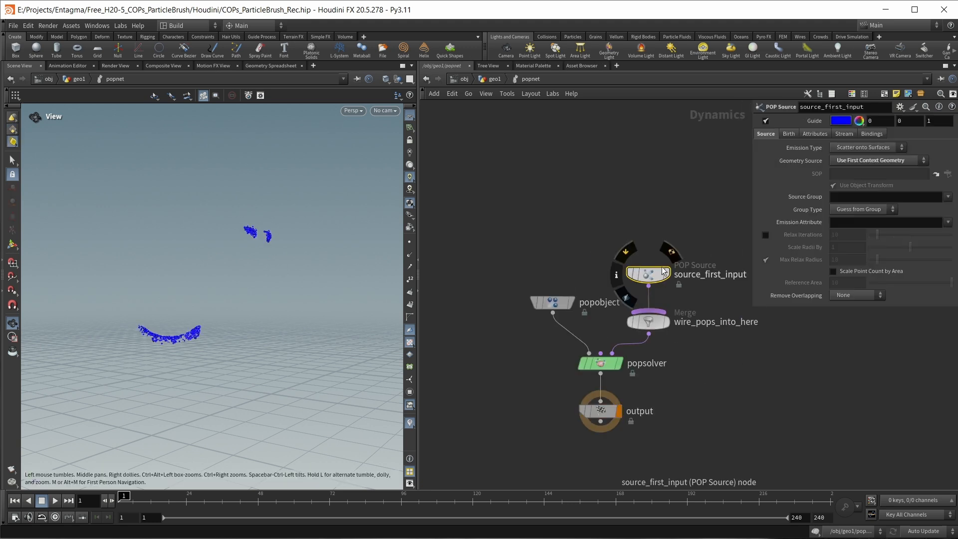
pyautogui.click(835, 149)
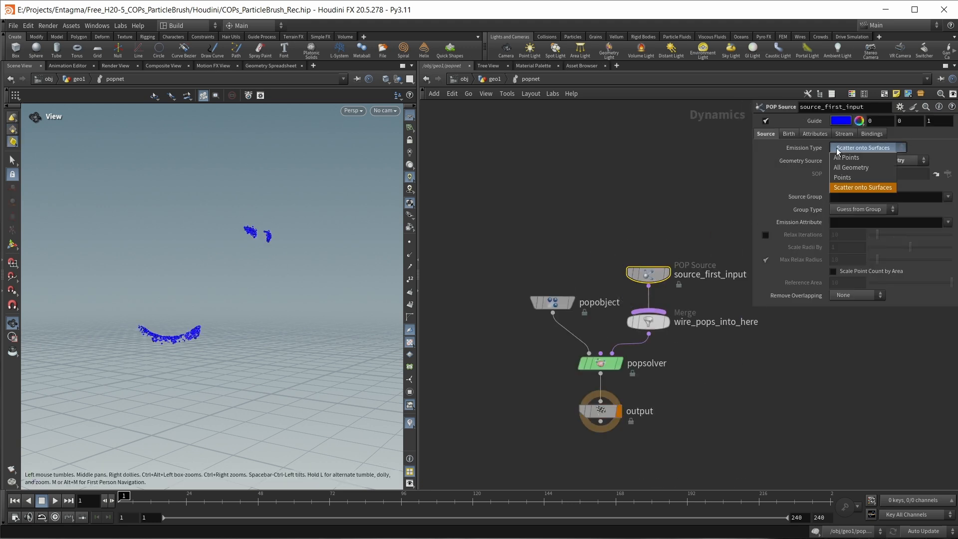
pyautogui.click(839, 157)
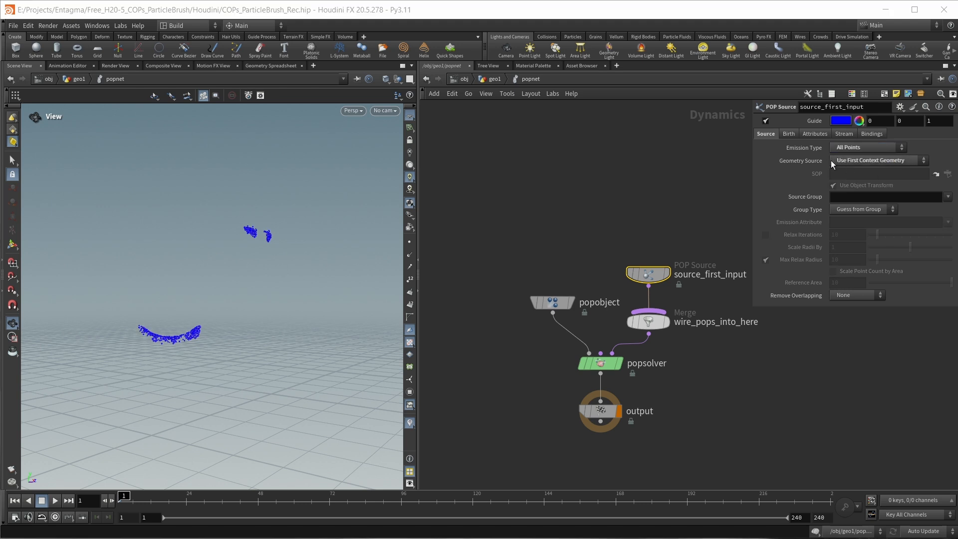
# - Set the POP source's impulse activation to the expression $F==1
pyautogui.click(788, 134)
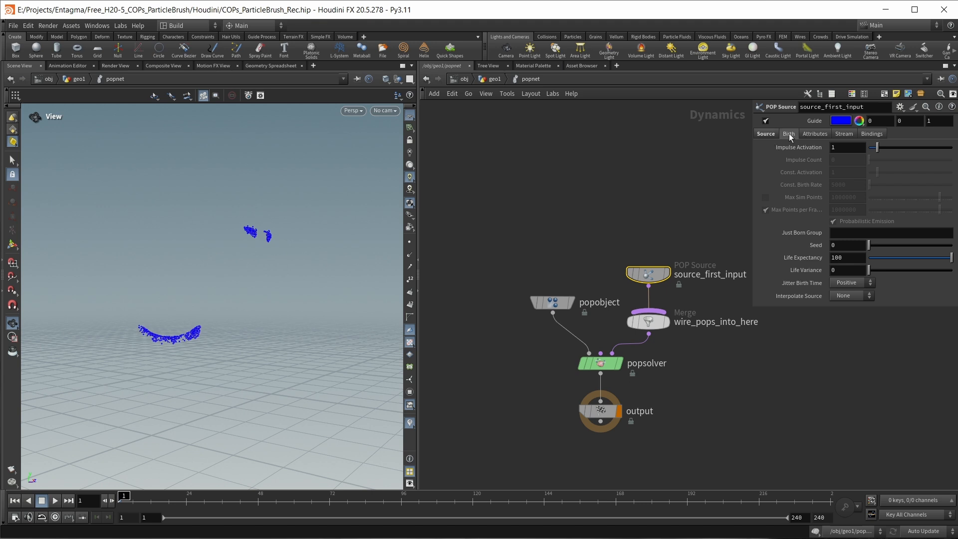
pyautogui.click(847, 147)
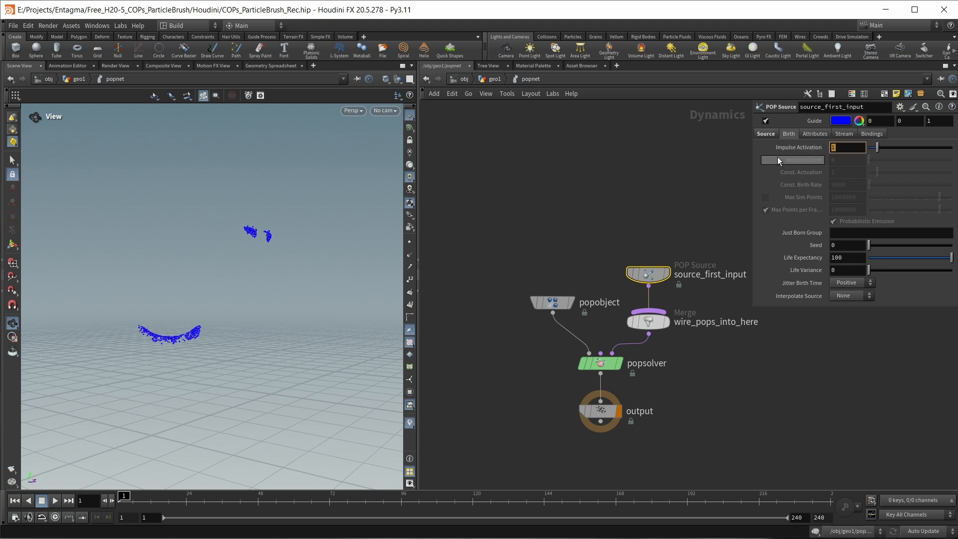
pyautogui.write('$F==')
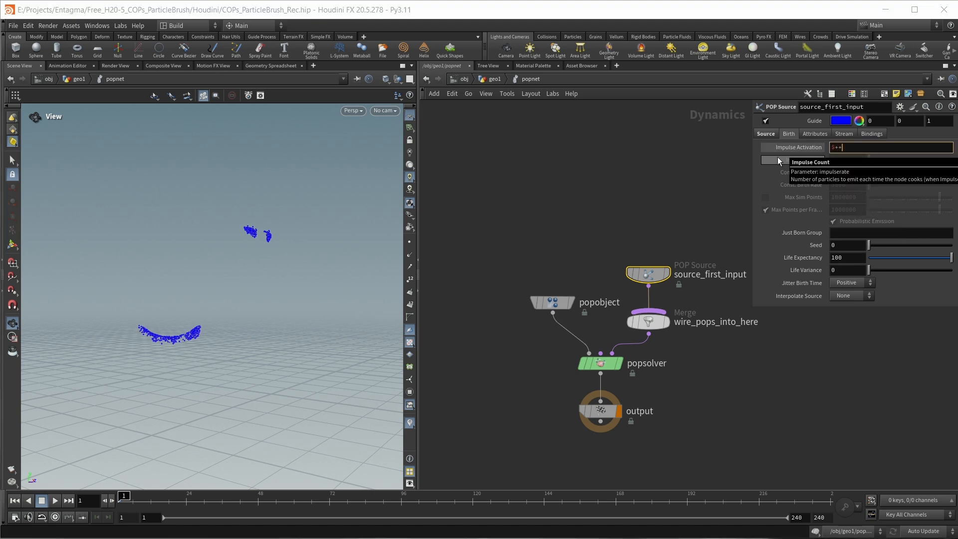
pyautogui.press('BackSpace')
pyautogui.press('BackSpace')
pyautogui.write('F==1')
pyautogui.press('Return')
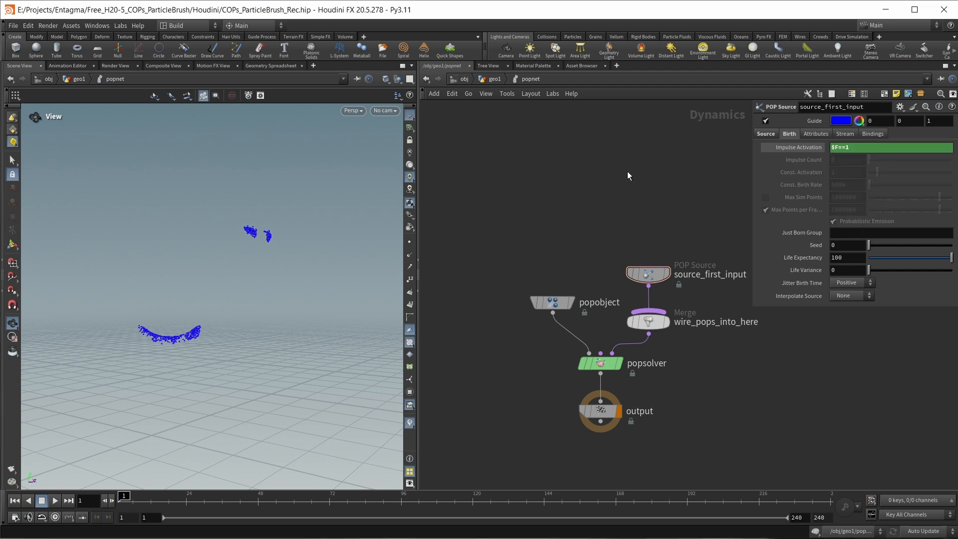
# - Insert a Gravity Force node between popsolver and output, and set its Y force to -1
pyautogui.press('Tab')
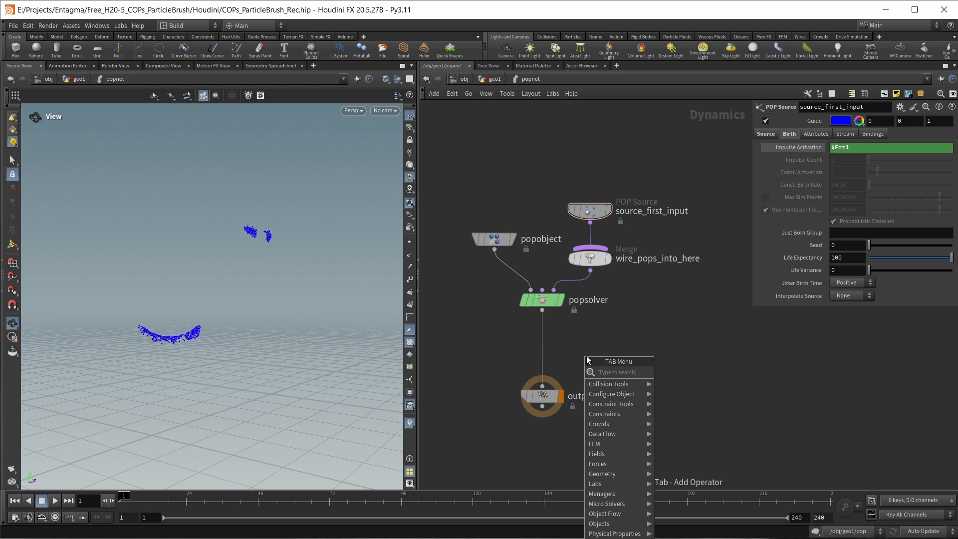
pyautogui.write('grav')
pyautogui.press('Return')
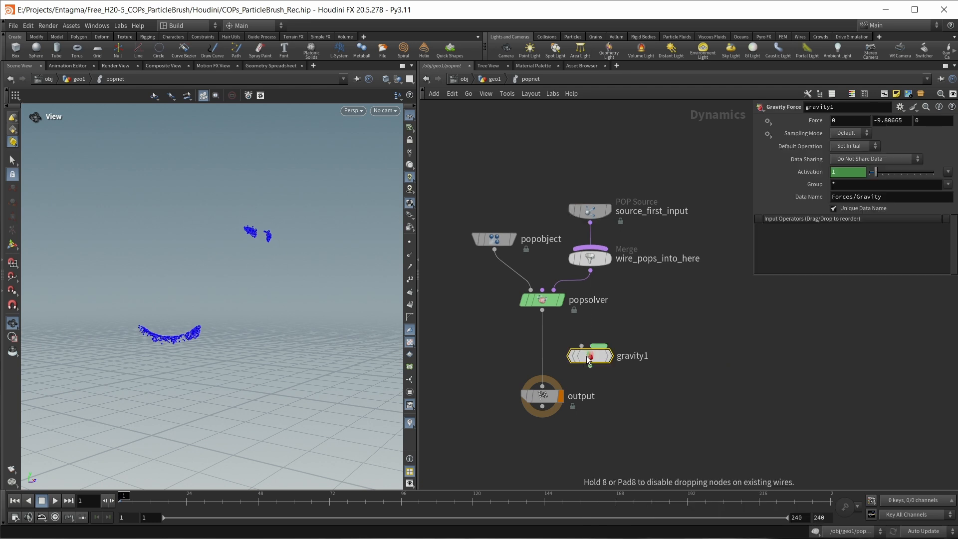
pyautogui.click(538, 342)
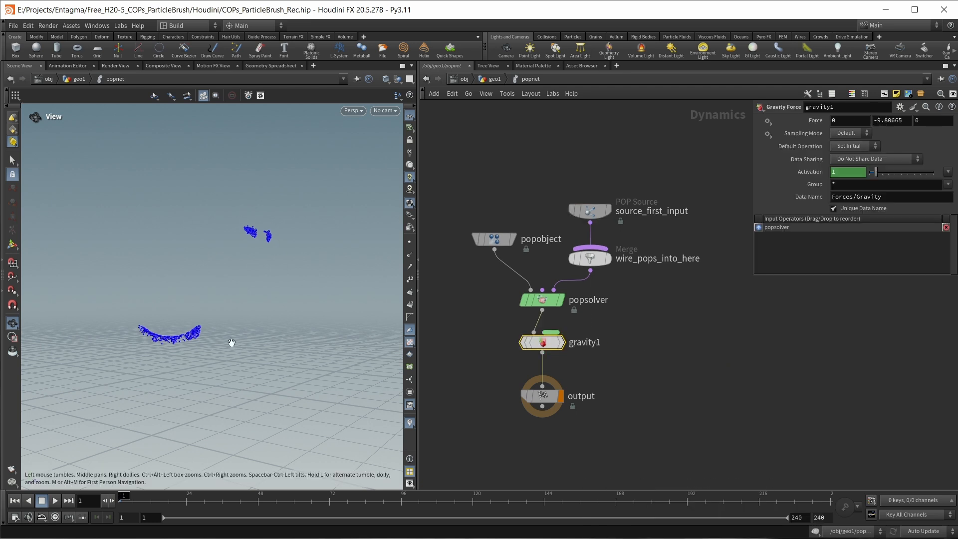
pyautogui.doubleClick(884, 120)
pyautogui.write('-1')
pyautogui.press('Return')
# - Insert a POP Drag node between source_first_input and the merge node, and turn off Ignore Mass
pyautogui.press('Tab')
pyautogui.write('pop')
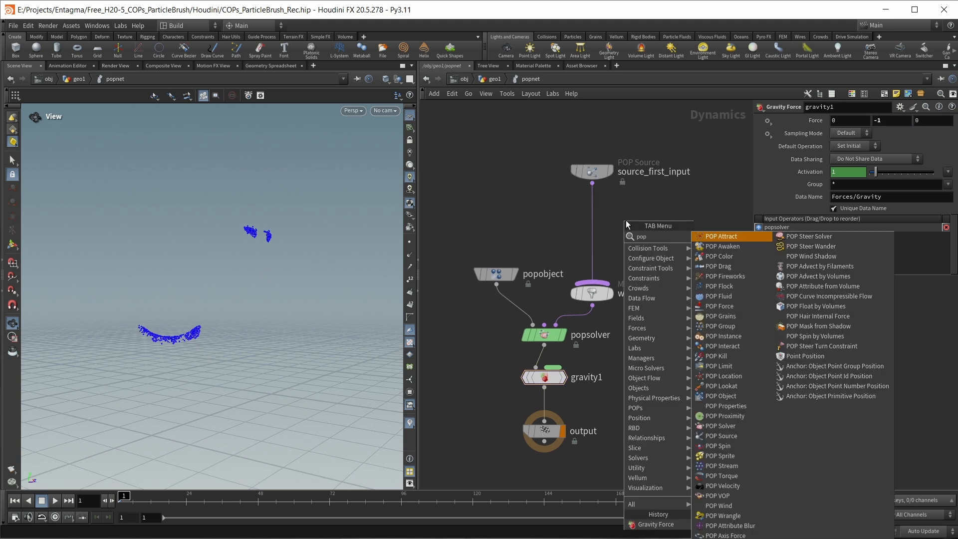
pyautogui.write(' dr')
pyautogui.press('Return')
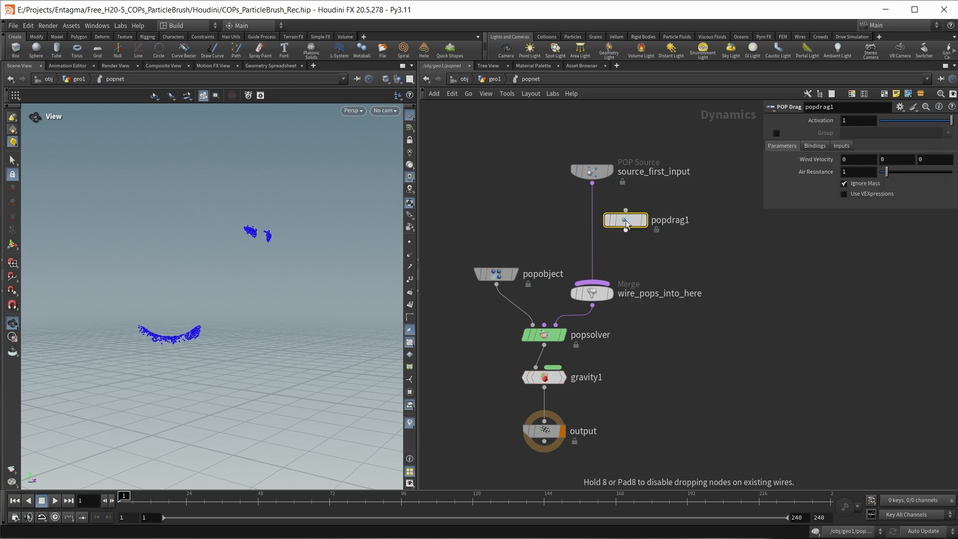
pyautogui.click(625, 220)
pyautogui.click(857, 186)
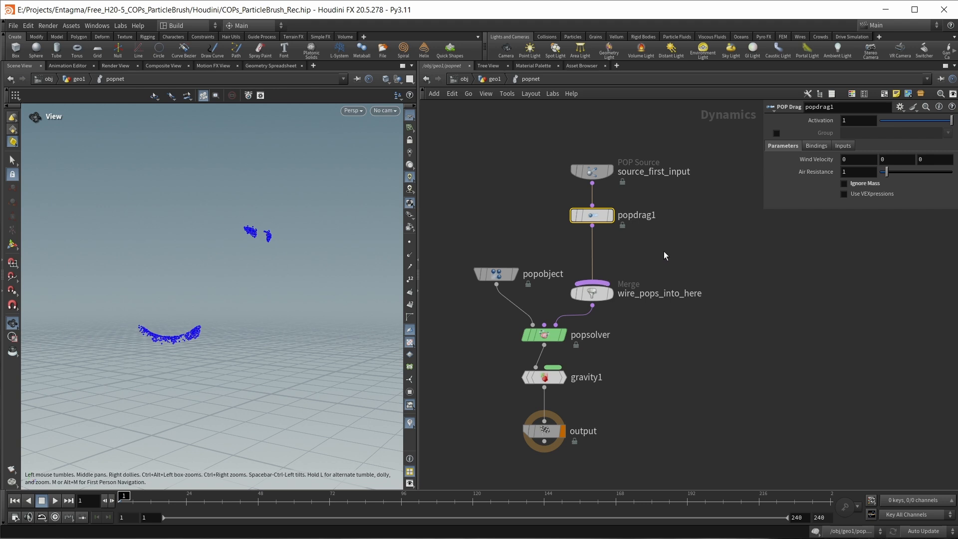
# - Play the particle simulation, examine the falling particles from different angles, and return to the first frame
pyautogui.click(674, 239)
pyautogui.press('Up')
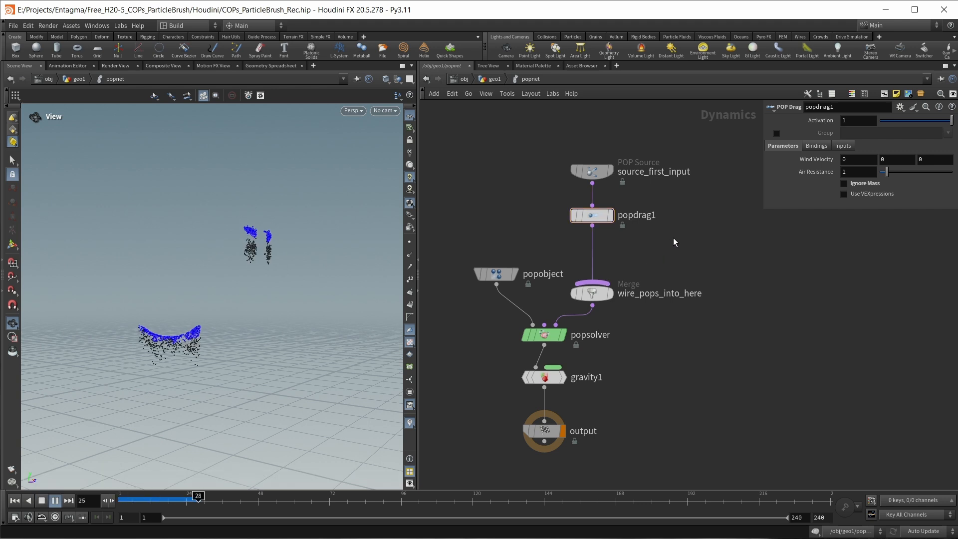
pyautogui.press('Up')
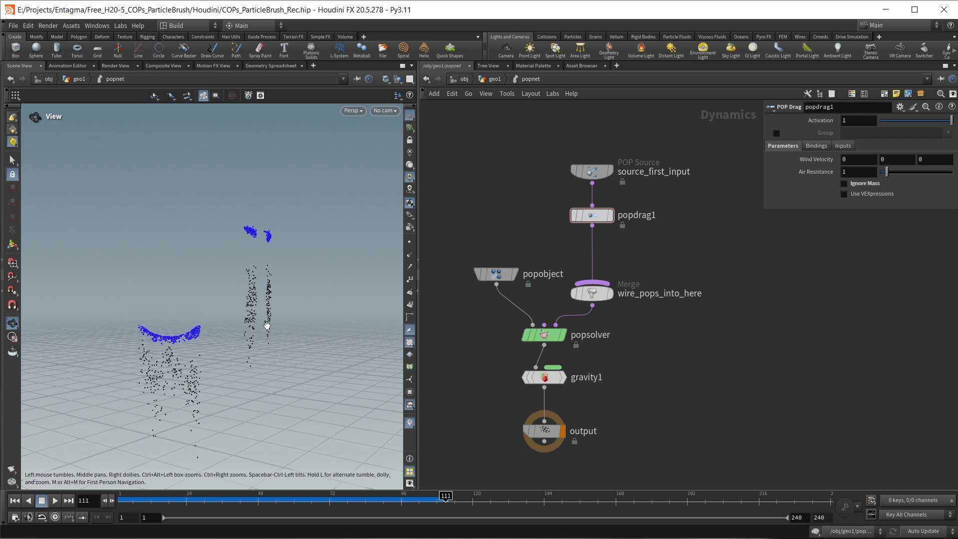
pyautogui.moveTo(267, 325); pyautogui.dragTo(258, 321)
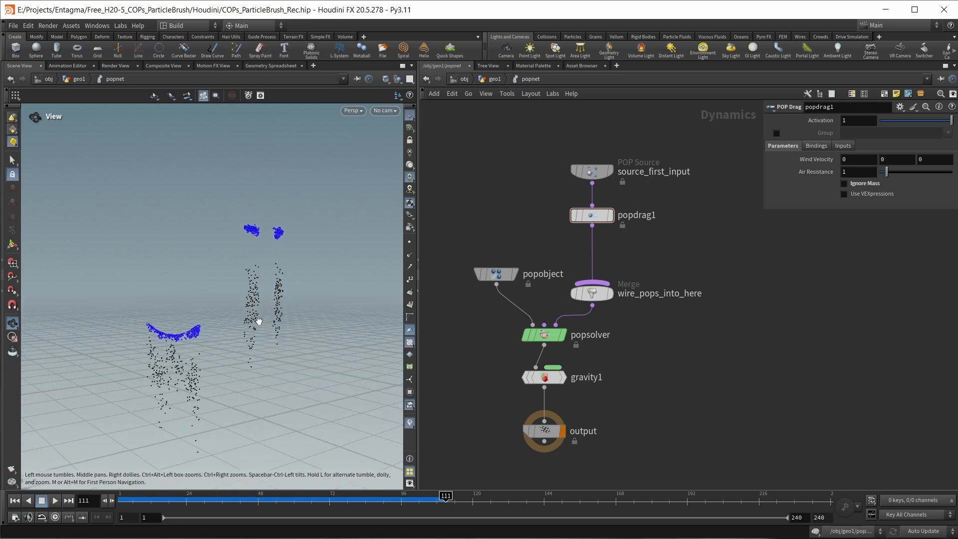
pyautogui.moveTo(258, 321); pyautogui.dragTo(283, 332)
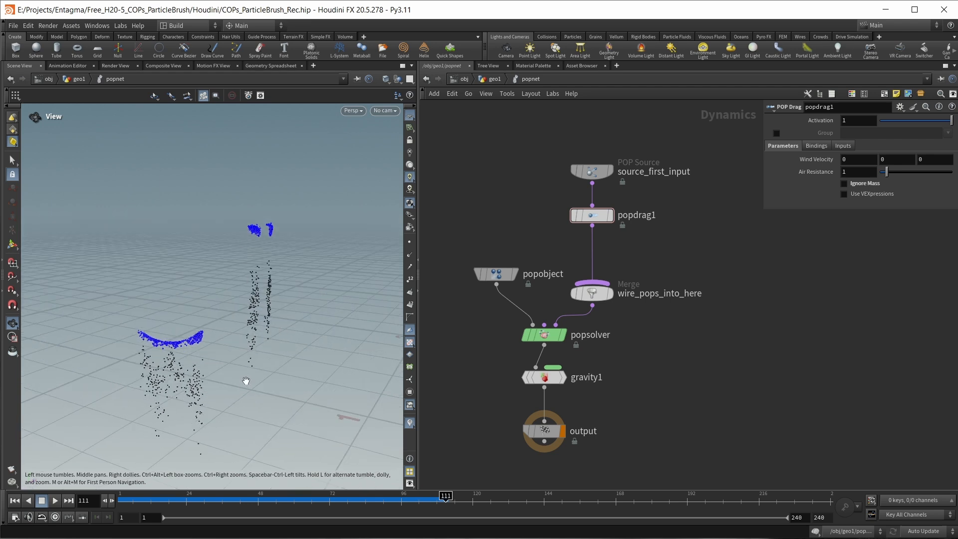
pyautogui.hotkey('ctrl', 'Up')
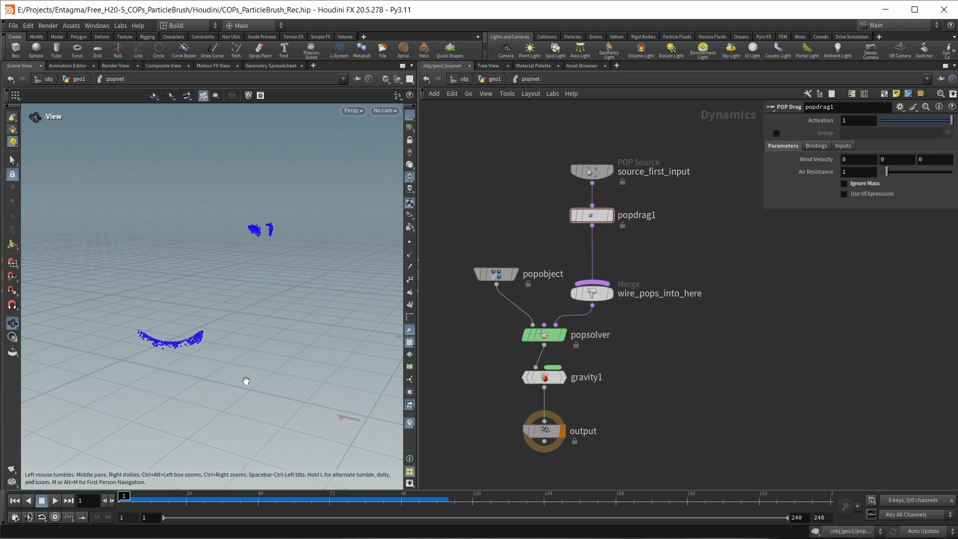
# - Insert a POP VOP node between popdrag1 and the merge node
pyautogui.press('Tab')
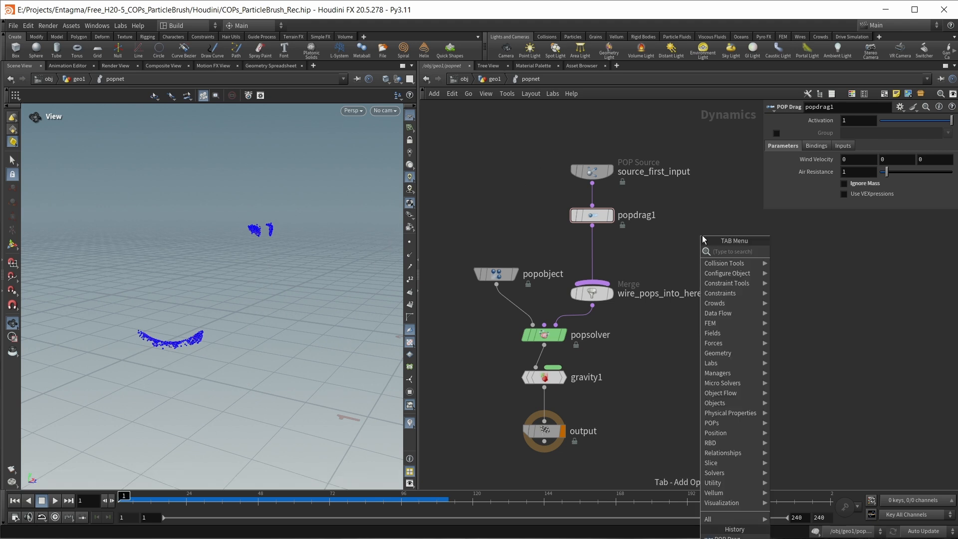
pyautogui.write('popvop')
pyautogui.press('Return')
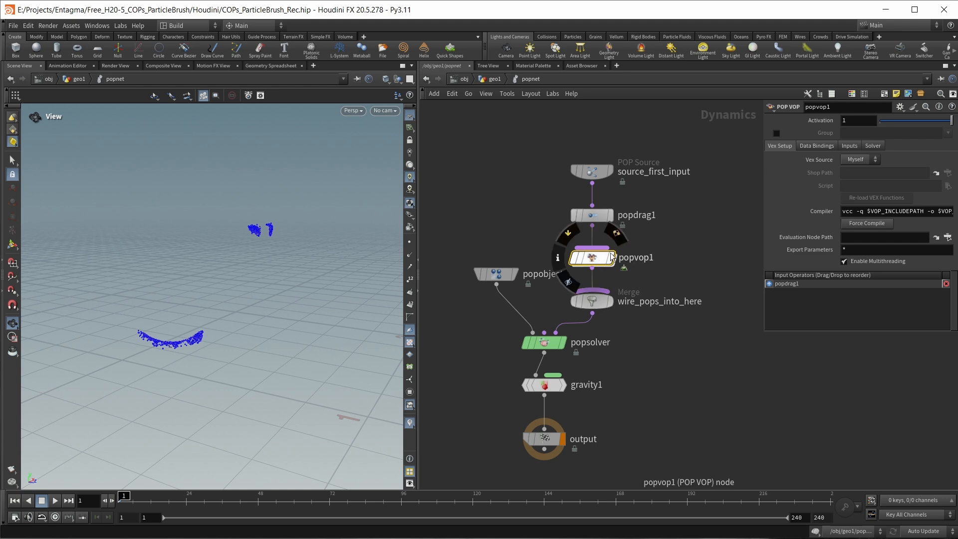
# - Set the POP VOP's Input 2 to SOP with the path /obj/geo1/Main
pyautogui.click(851, 149)
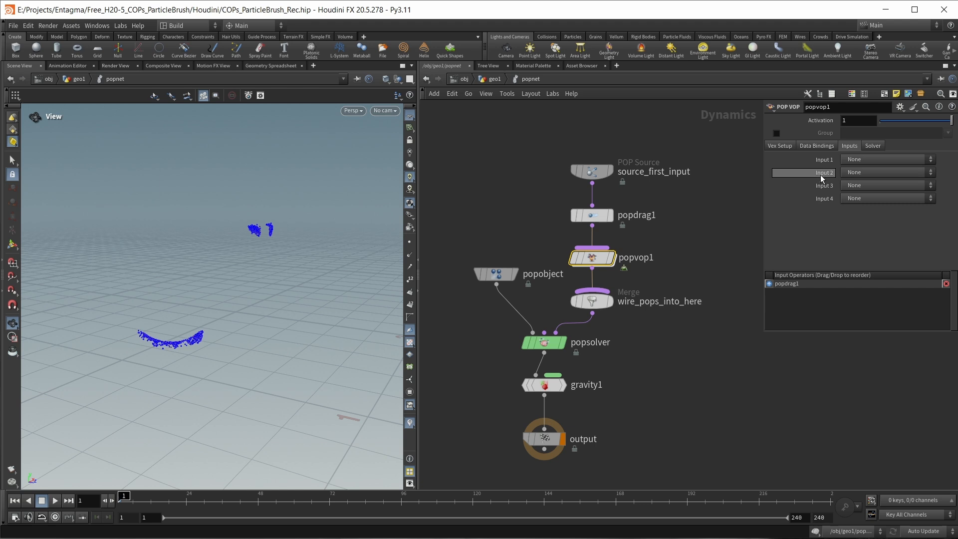
pyautogui.click(863, 172)
pyautogui.click(859, 193)
pyautogui.click(948, 185)
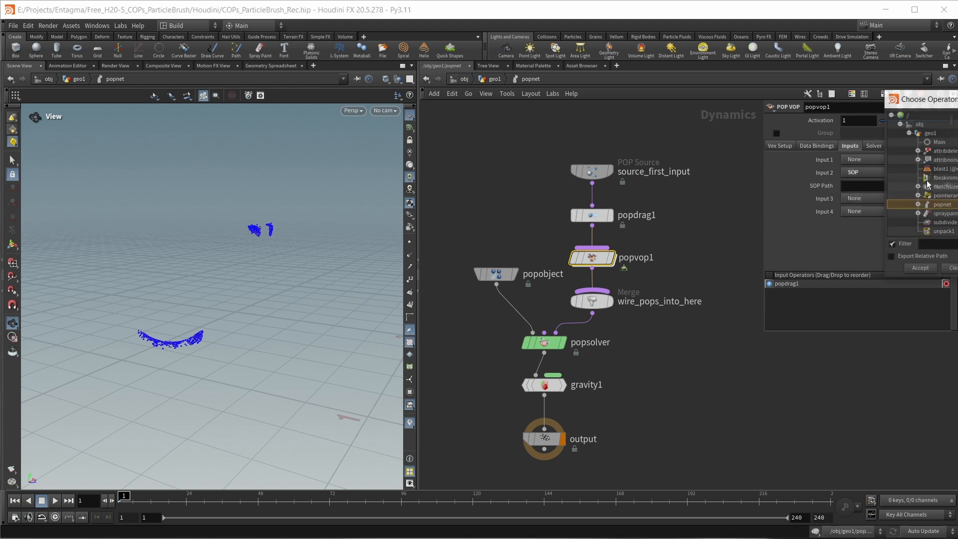
pyautogui.moveTo(942, 94); pyautogui.dragTo(771, 115)
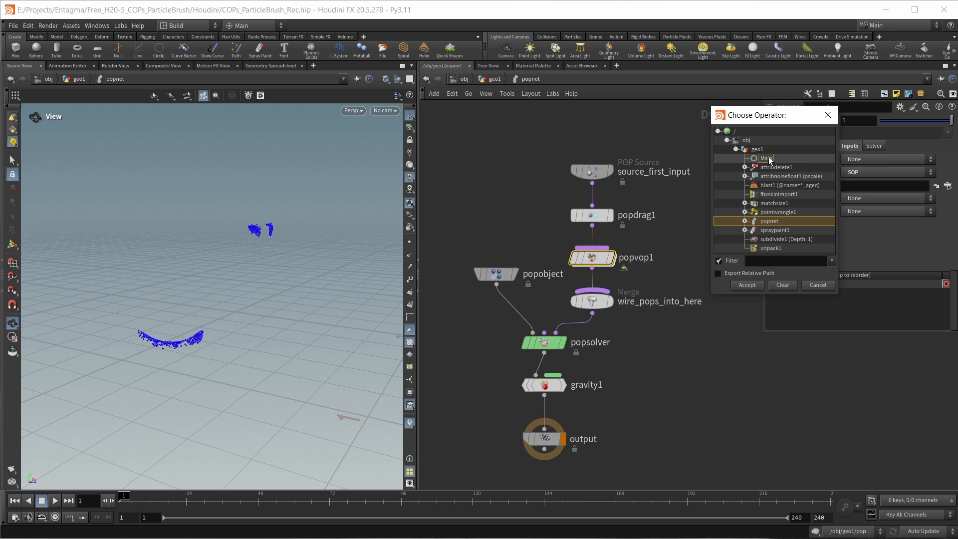
pyautogui.doubleClick(768, 158)
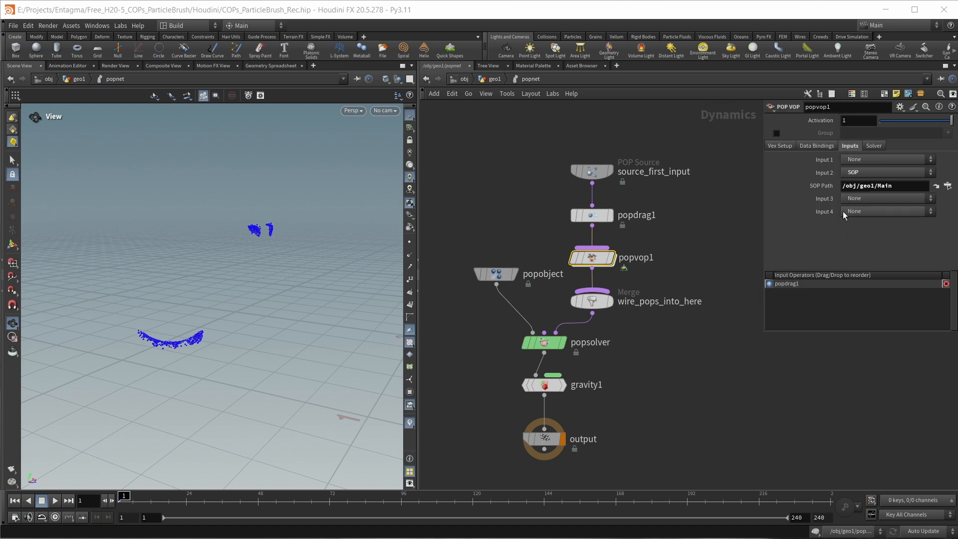
# - Inside popvop1, add a Minimum Position node and connect OpInput2 to its input
pyautogui.doubleClick(596, 262)
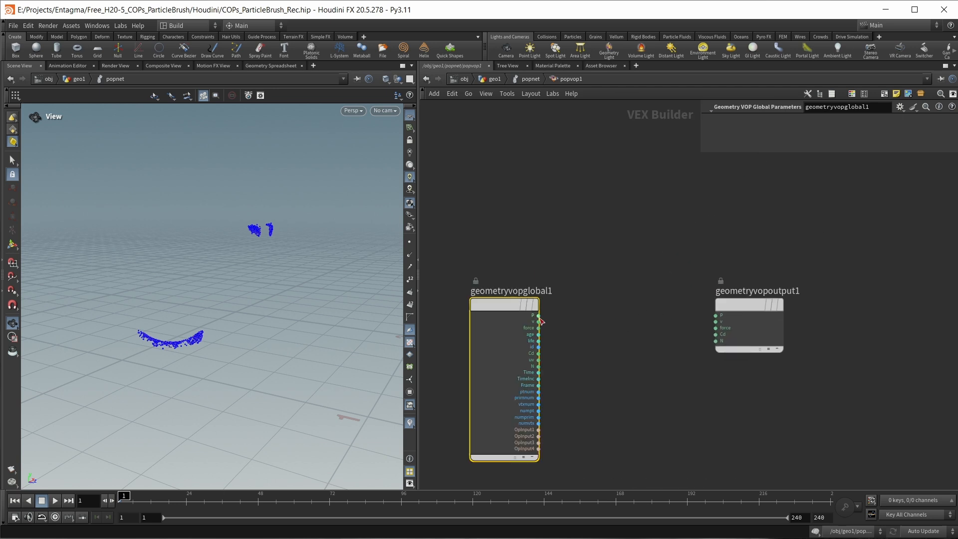
pyautogui.press('Tab')
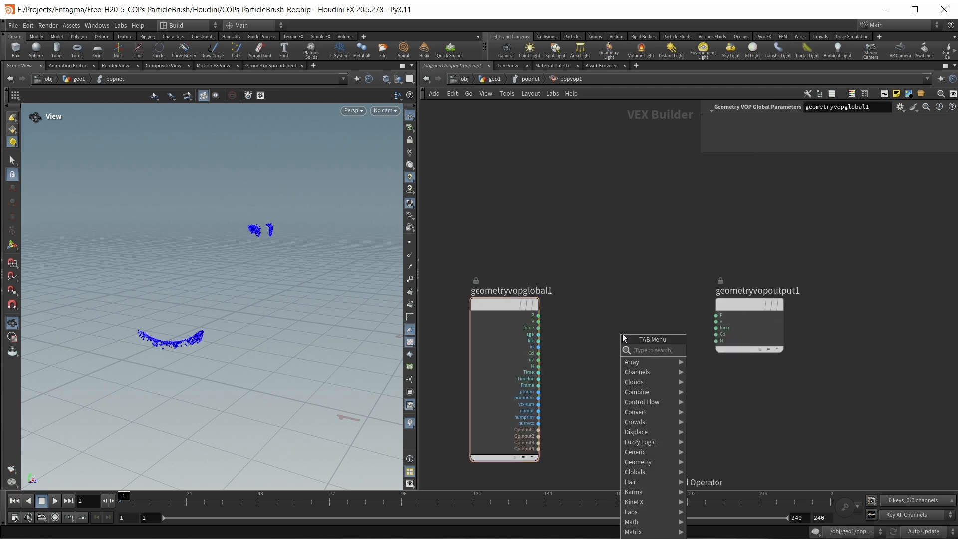
pyautogui.write('minp')
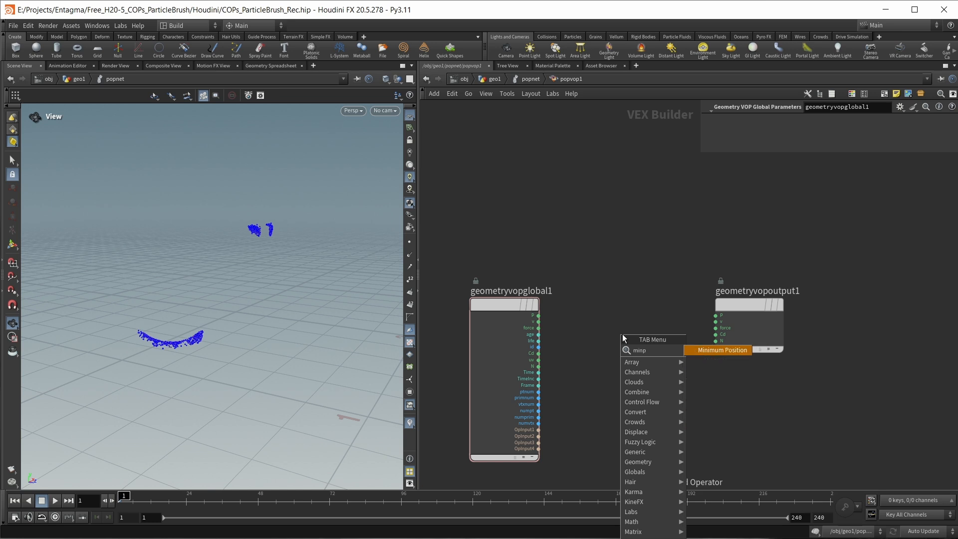
pyautogui.press('Return')
pyautogui.click(624, 312)
pyautogui.moveTo(538, 436); pyautogui.dragTo(590, 321)
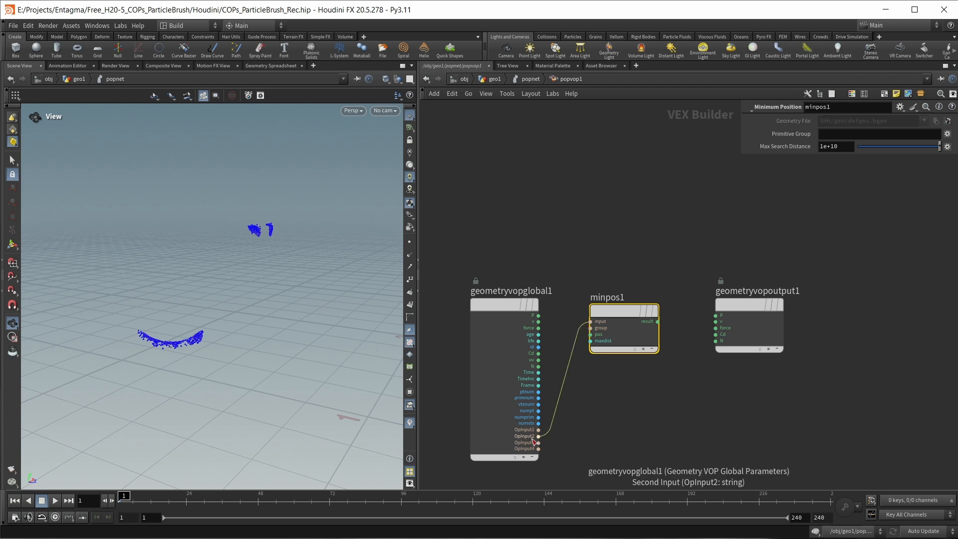
# - Connect the global P to minpos1's pos and its result to the output node's P
pyautogui.scroll(1, 581, 353)
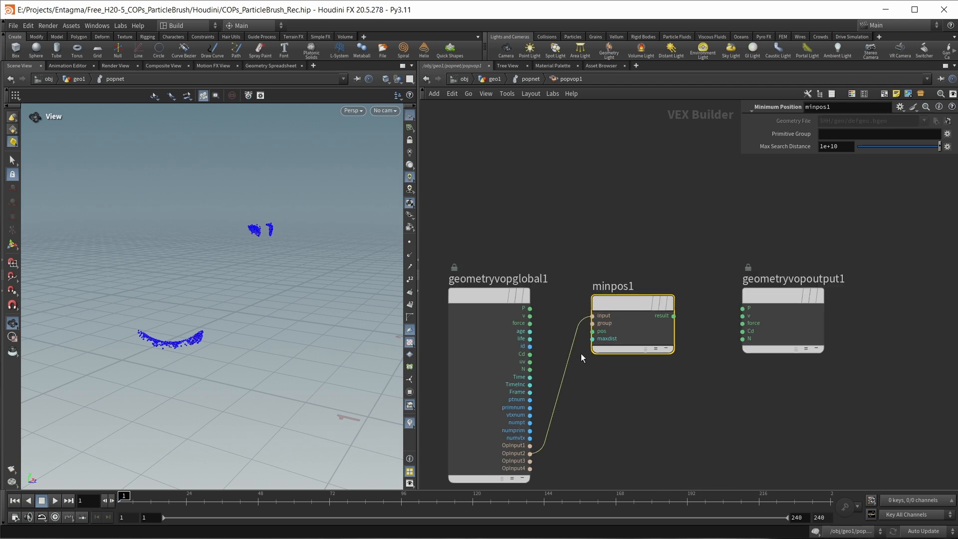
pyautogui.moveTo(581, 354); pyautogui.dragTo(594, 334, button='middle')
pyautogui.moveTo(544, 289); pyautogui.dragTo(606, 312)
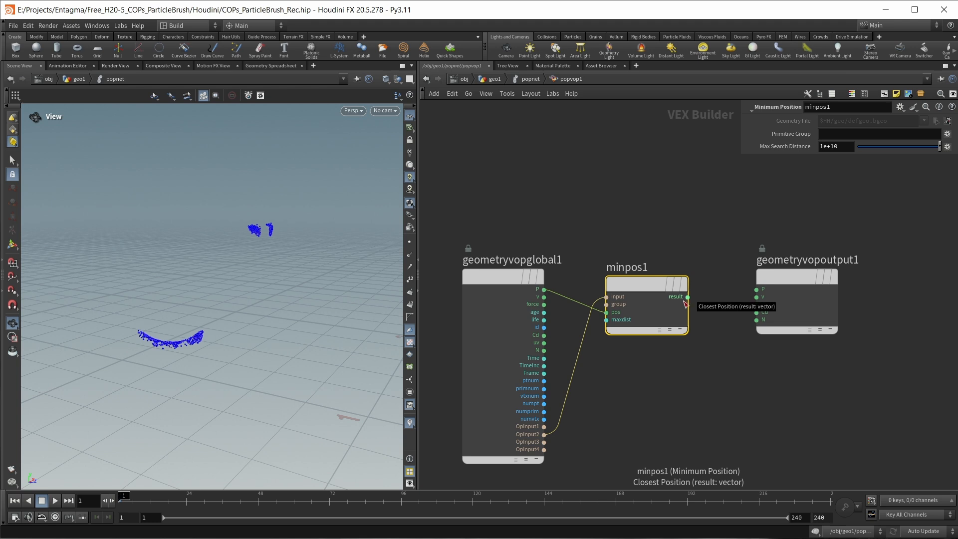
pyautogui.moveTo(687, 297); pyautogui.dragTo(746, 300)
pyautogui.moveTo(662, 287); pyautogui.dragTo(659, 279)
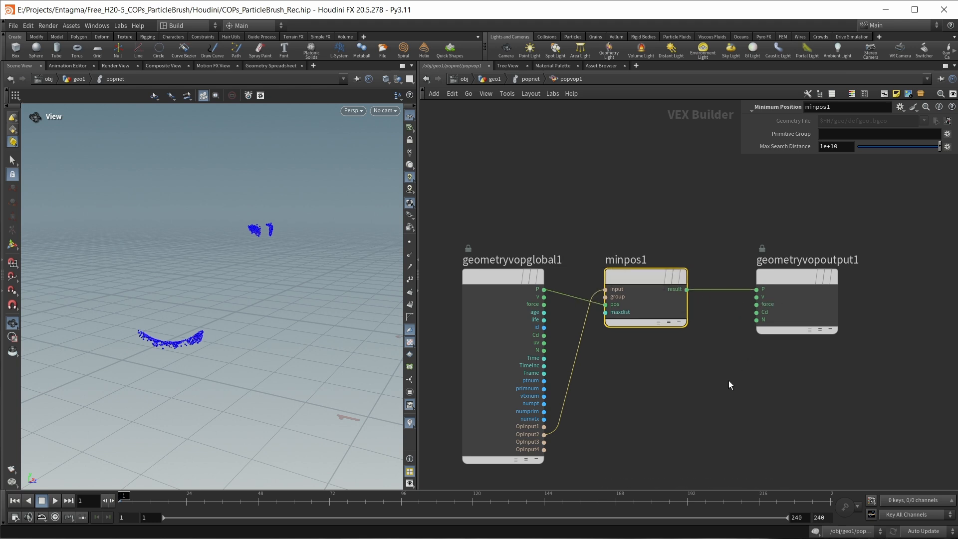
# - Play the simulation at the popnet level, examine how the particles follow the surface, and return to the geo1 network
pyautogui.click(531, 79)
pyautogui.press('Up')
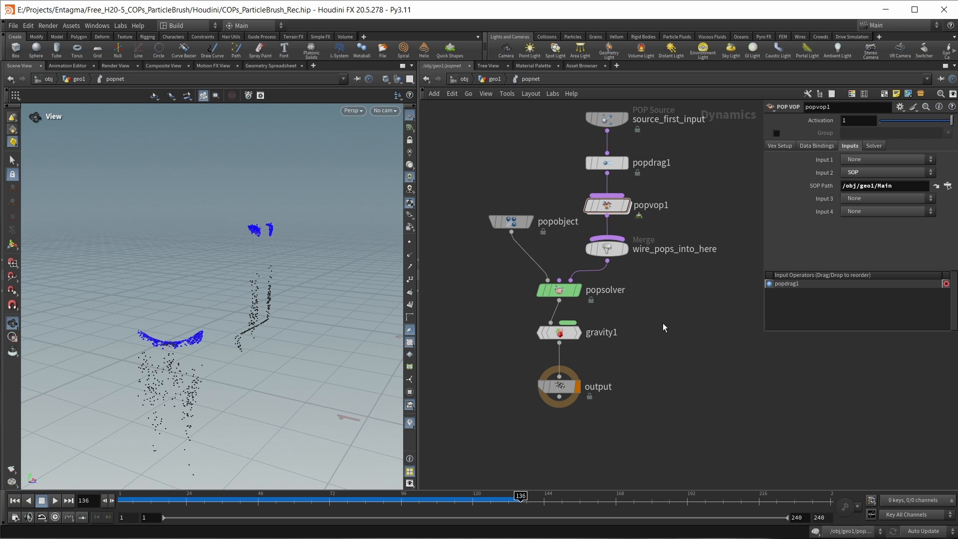
pyautogui.moveTo(214, 342)
pyautogui.mouseDown()
pyautogui.moveTo(220, 316)
pyautogui.moveTo(120, 327)
pyautogui.moveTo(220, 325)
pyautogui.moveTo(240, 314)
pyautogui.moveTo(142, 333)
pyautogui.moveTo(204, 339)
pyautogui.mouseUp()
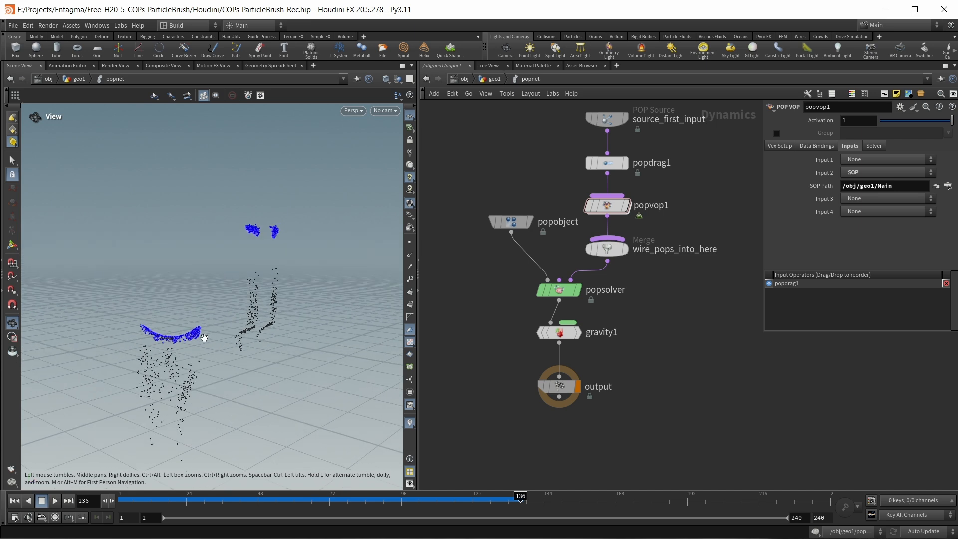
pyautogui.click(495, 79)
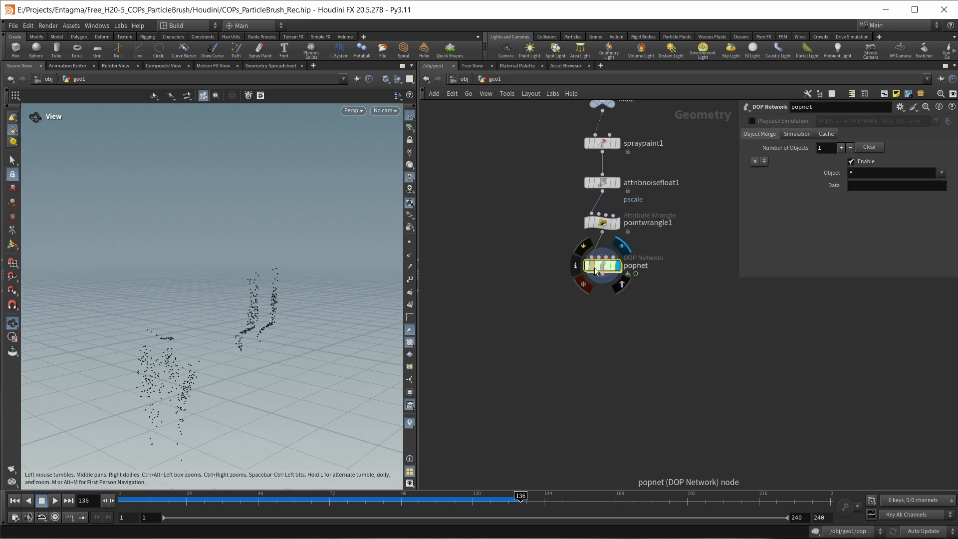
# - Inspect the popnet node's attribute information and append an Attribute Delete node below popnet
pyautogui.click(574, 265)
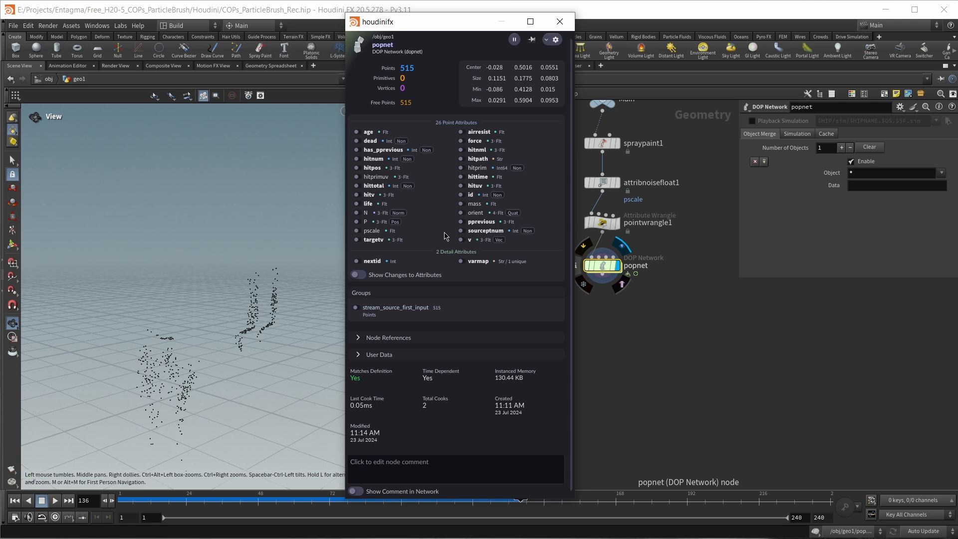
pyautogui.click(561, 22)
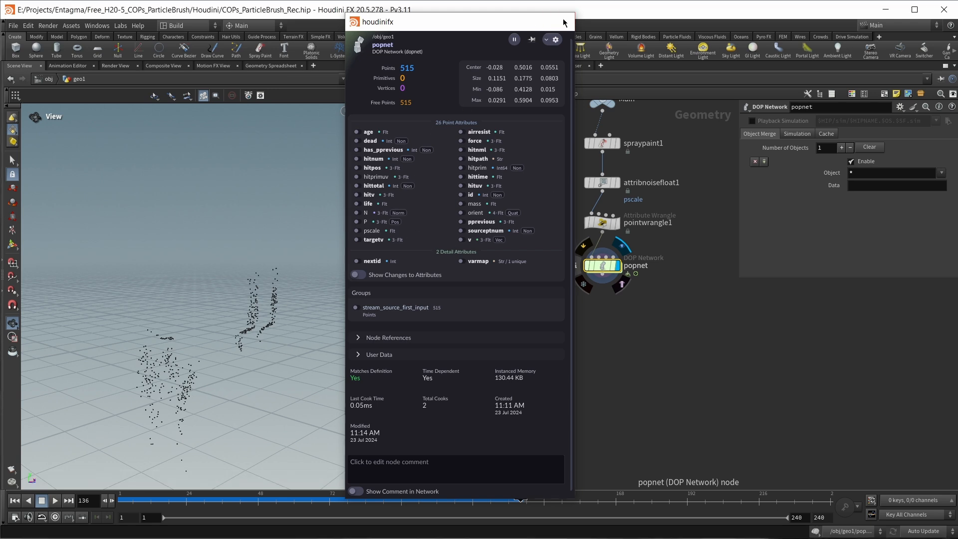
pyautogui.press('Tab')
pyautogui.write('attrib')
pyautogui.click(711, 395)
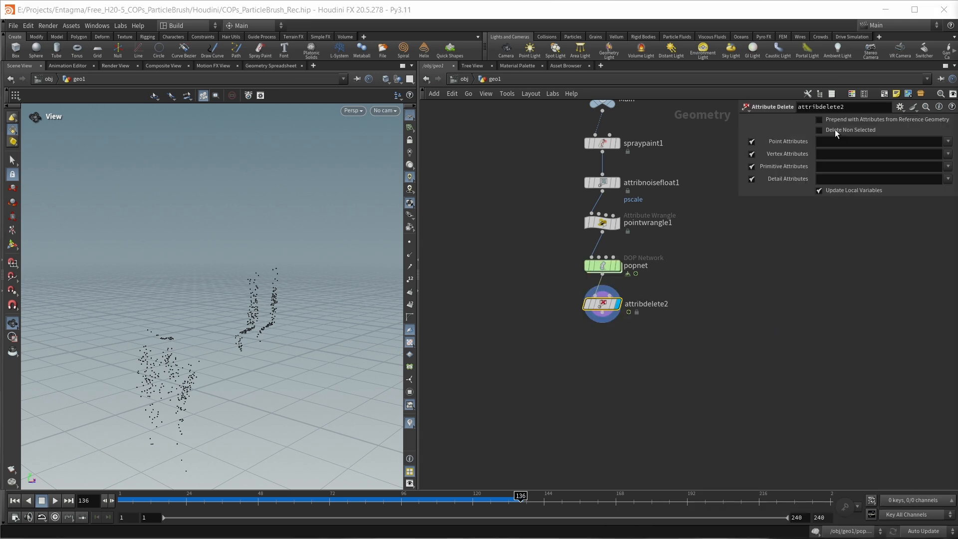
# - Set attribdelete2 to delete non-selected attributes, keeping only the point attributes P and pscale
pyautogui.click(948, 142)
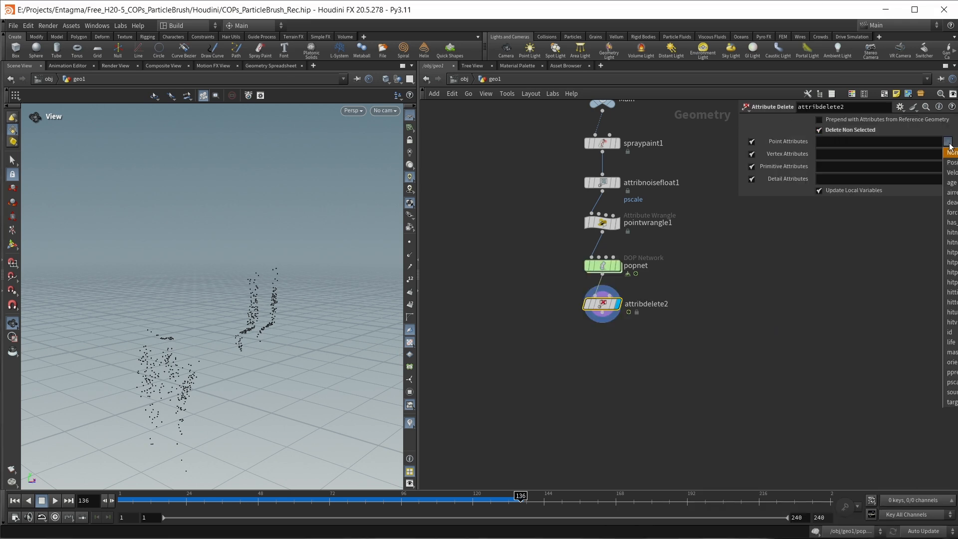
pyautogui.click(947, 146)
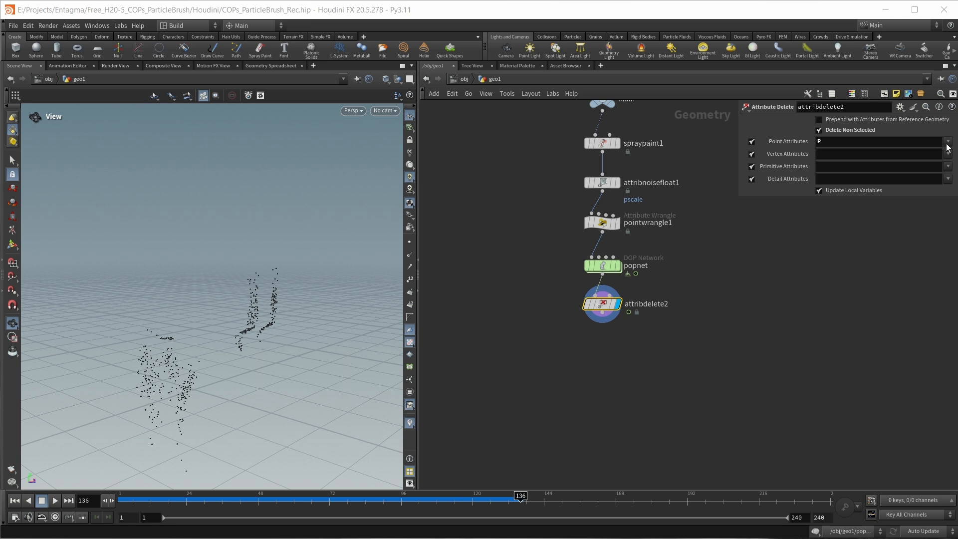
pyautogui.click(947, 145)
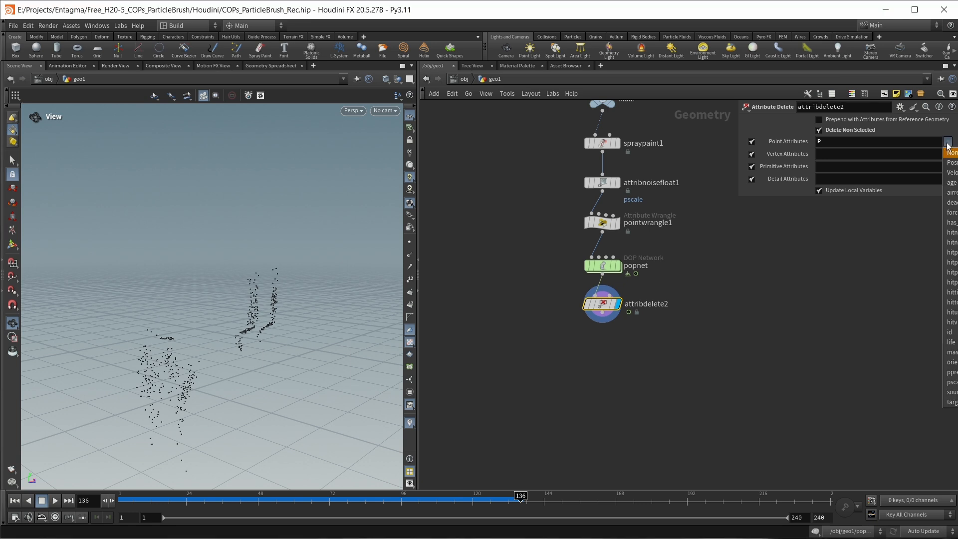
pyautogui.click(953, 383)
pyautogui.moveTo(685, 368); pyautogui.dragTo(710, 334, button='middle')
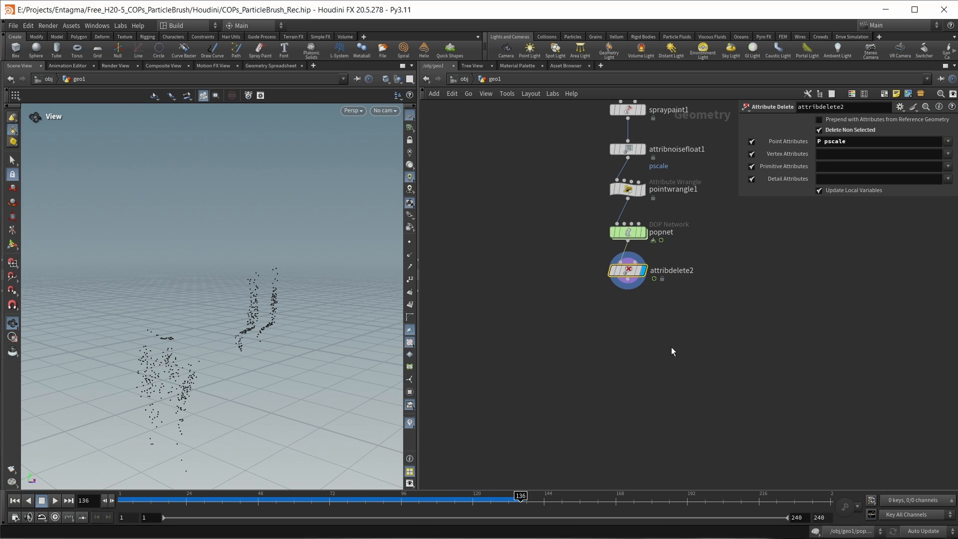
# - Add a Trail node below attribdelete2 and make it the displayed node
pyautogui.moveTo(551, 270); pyautogui.dragTo(549, 250, button='middle')
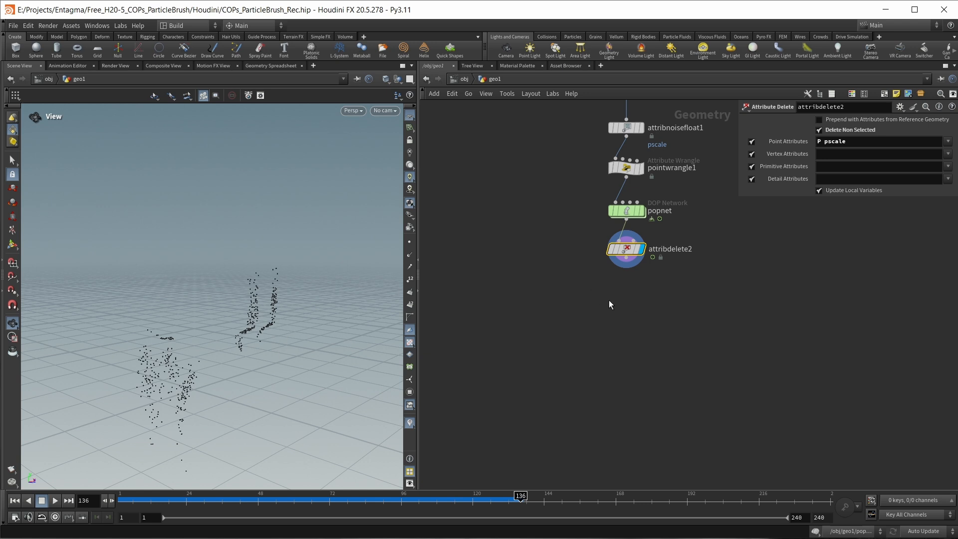
pyautogui.press('Tab')
pyautogui.write('trail')
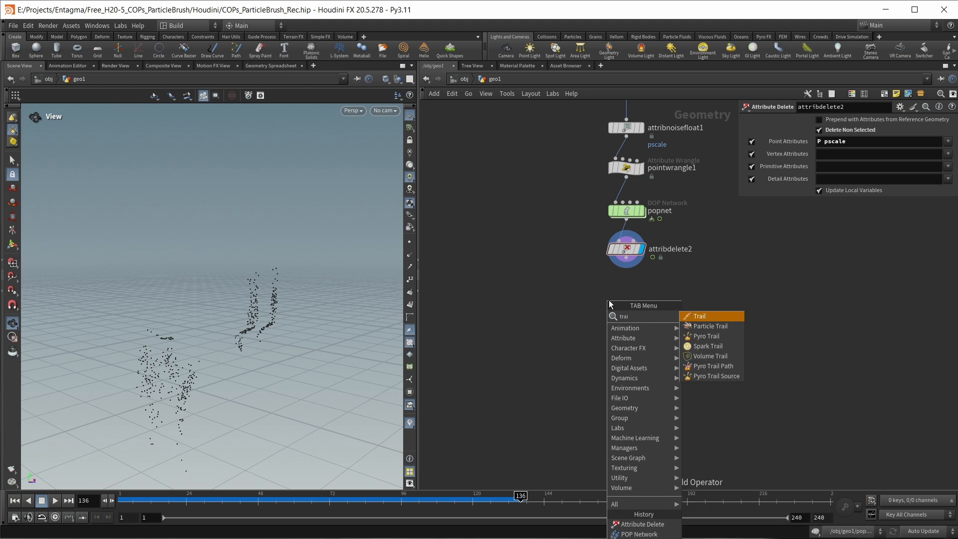
pyautogui.press('Return')
pyautogui.click(623, 292)
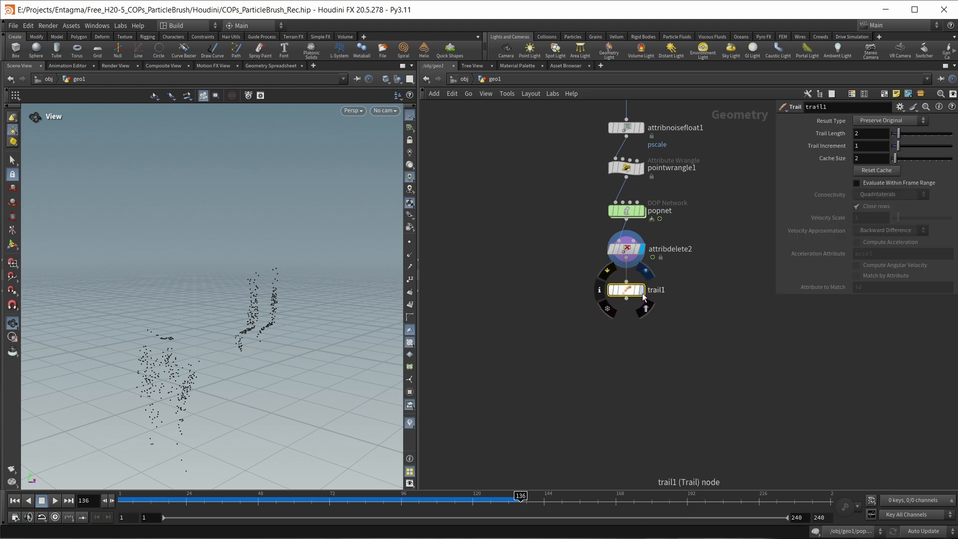
pyautogui.click(642, 290)
# - Set trail1's result type to Connect as Polygons, turn off Close rows, and set the trail length to $F
pyautogui.click(875, 124)
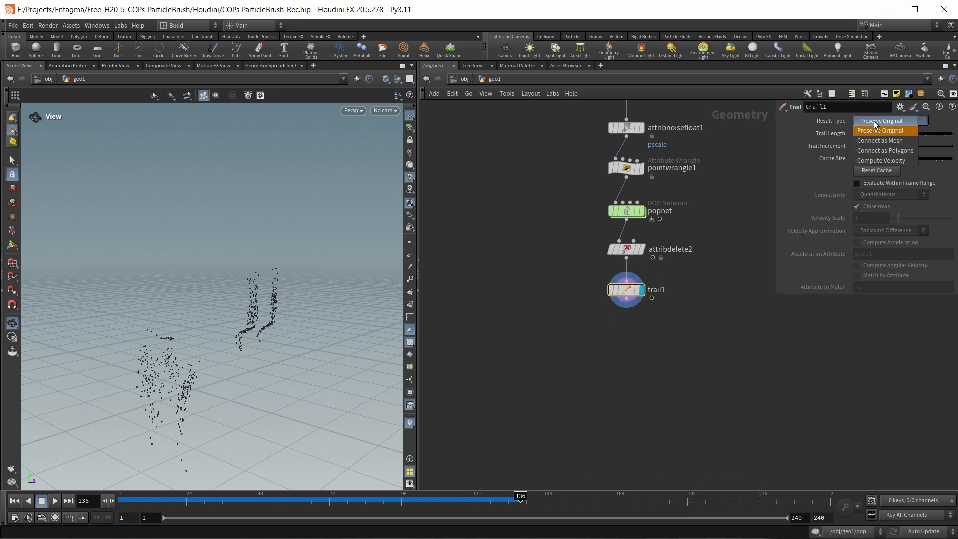
pyautogui.click(878, 152)
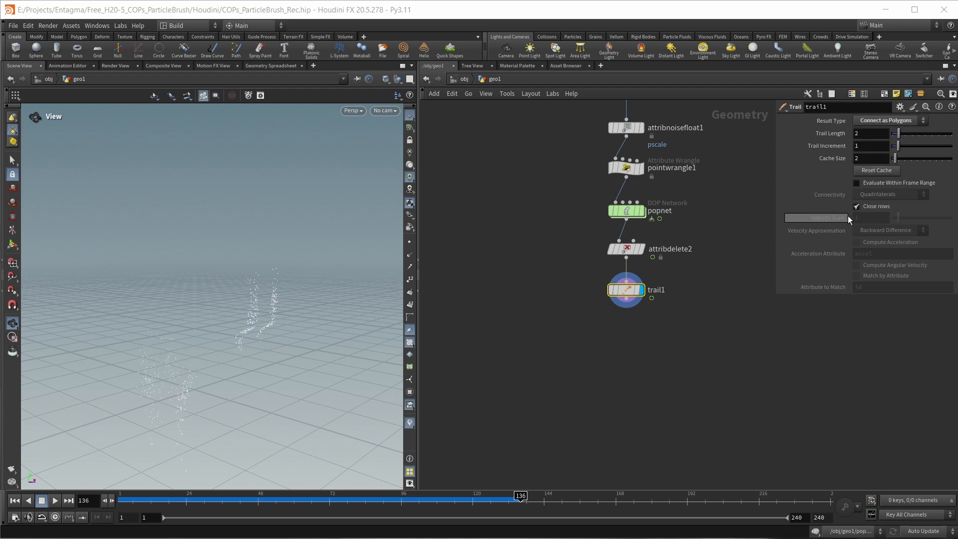
pyautogui.click(873, 207)
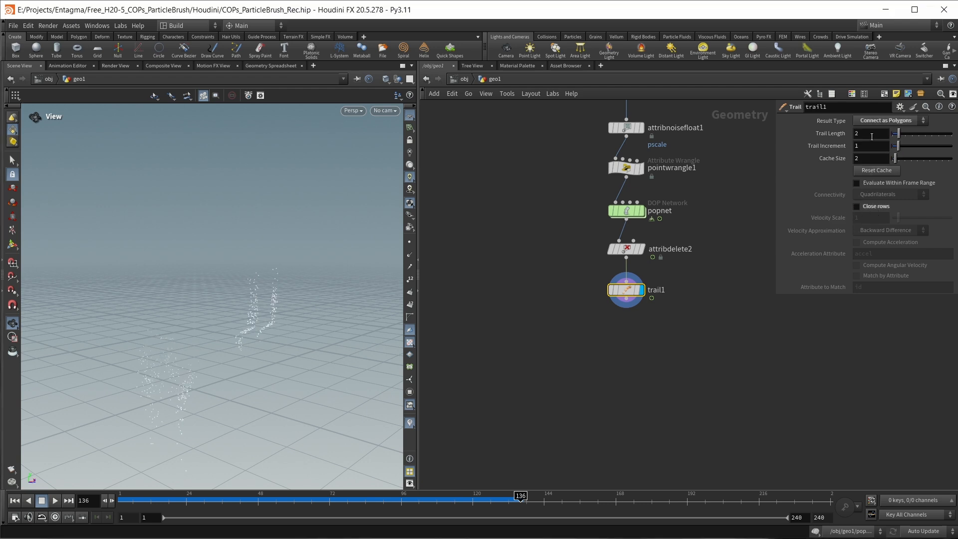
pyautogui.write('$F')
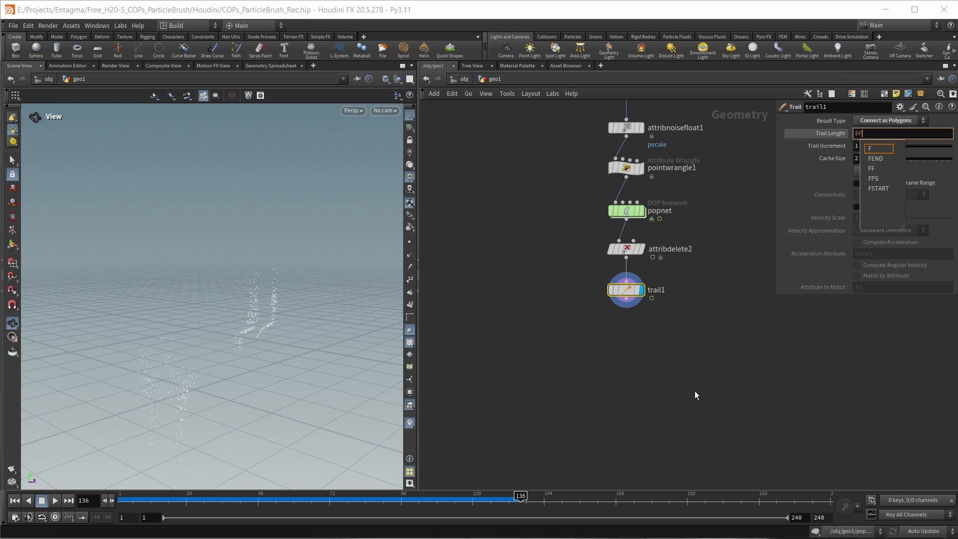
pyautogui.press('Return')
# - Scrub the timeline to frame 96 and append a Time Shift node below trail1
pyautogui.moveTo(520, 496)
pyautogui.mouseDown()
pyautogui.moveTo(269, 497)
pyautogui.moveTo(396, 501)
pyautogui.mouseUp()
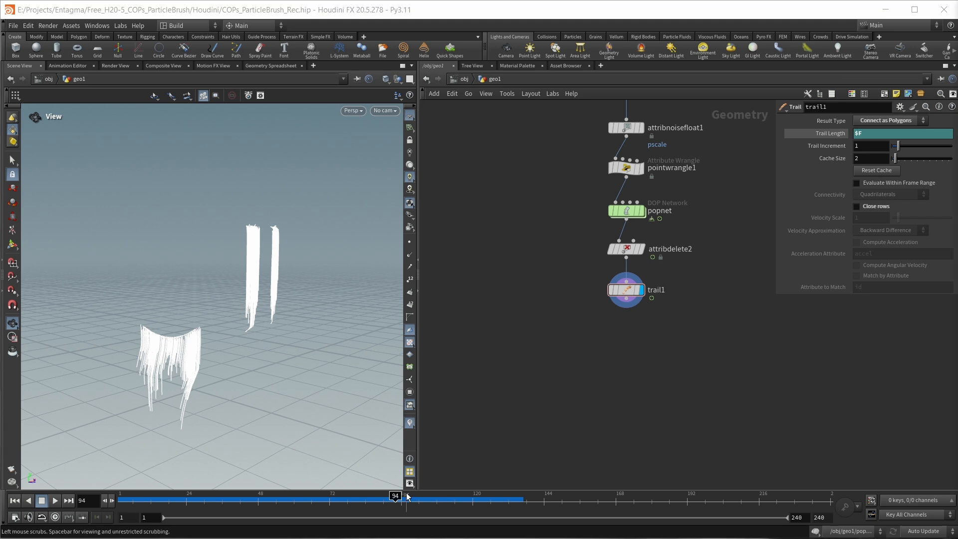
pyautogui.moveTo(395, 498); pyautogui.dragTo(401, 498)
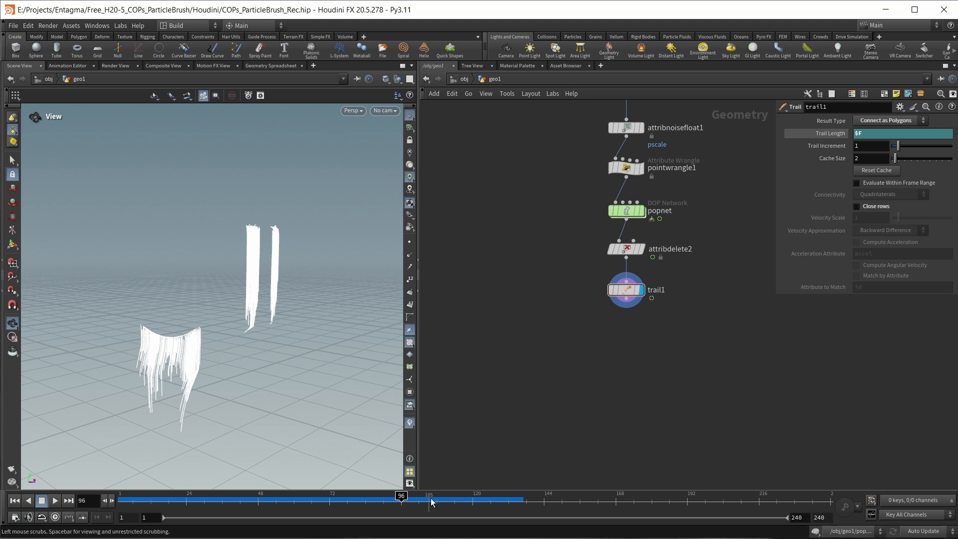
pyautogui.moveTo(633, 355); pyautogui.dragTo(631, 337, button='middle')
pyautogui.press('Tab')
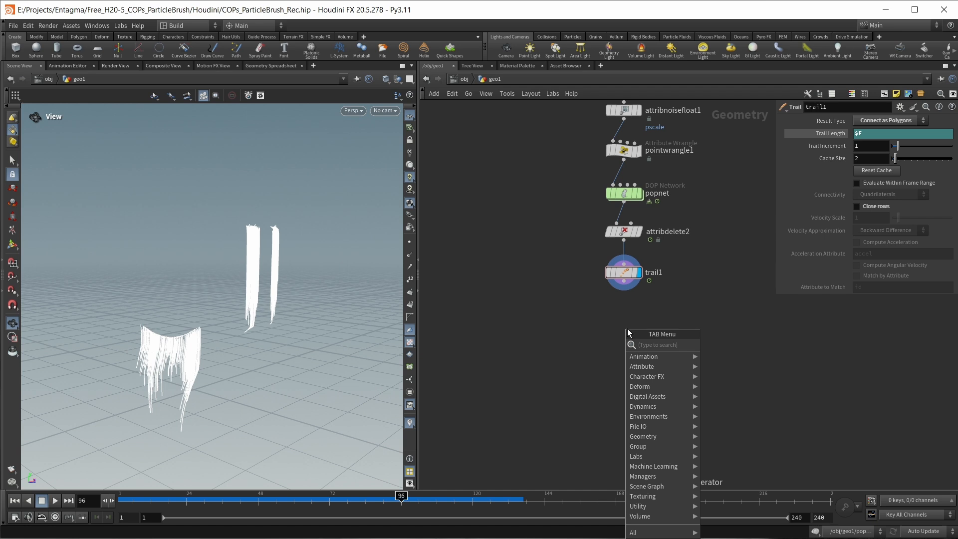
pyautogui.write('time')
pyautogui.press('Down')
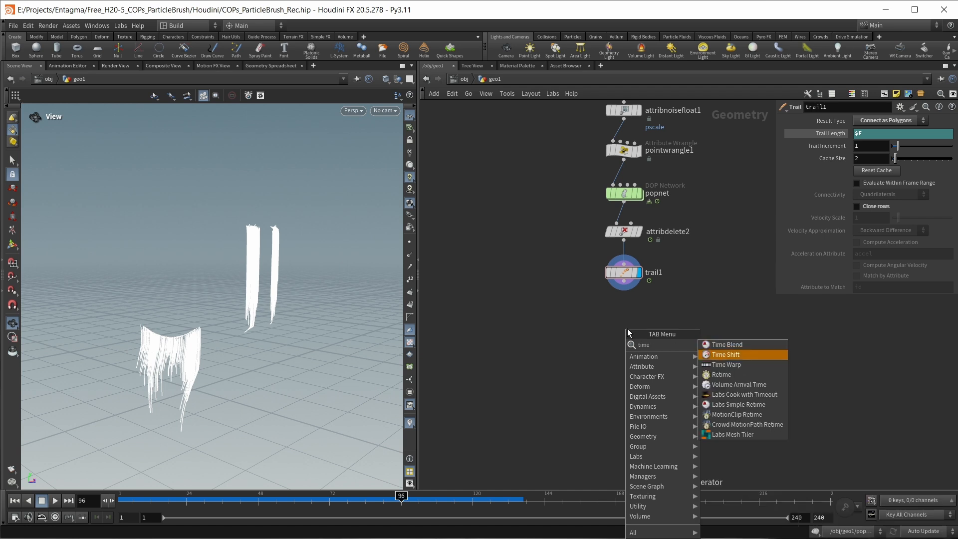
pyautogui.press('Return')
pyautogui.press('Return')
# - Delete the channels on timeshift1's Frame parameter to freeze it at 96, and scrub the timeline back to frame 1
pyautogui.rightClick(816, 132)
pyautogui.click(790, 155)
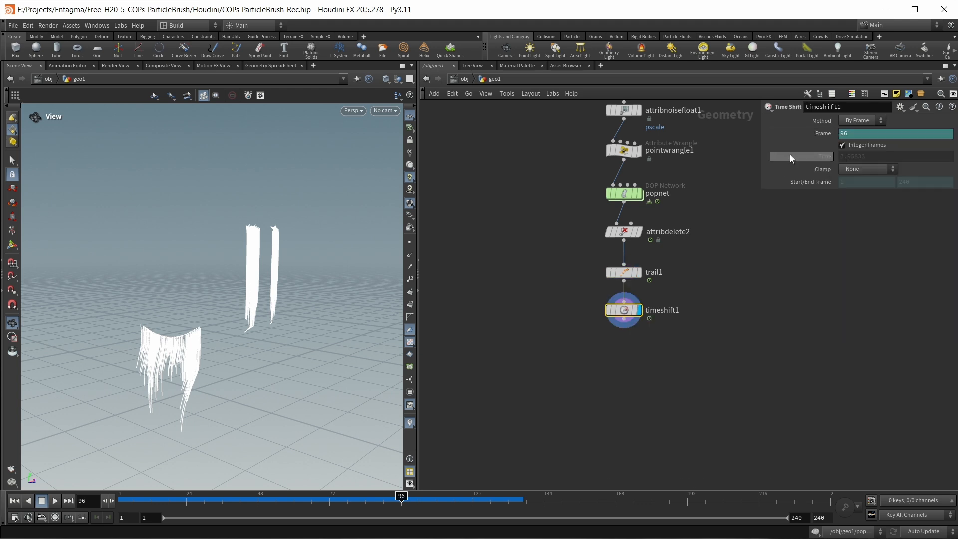
pyautogui.rightClick(827, 133)
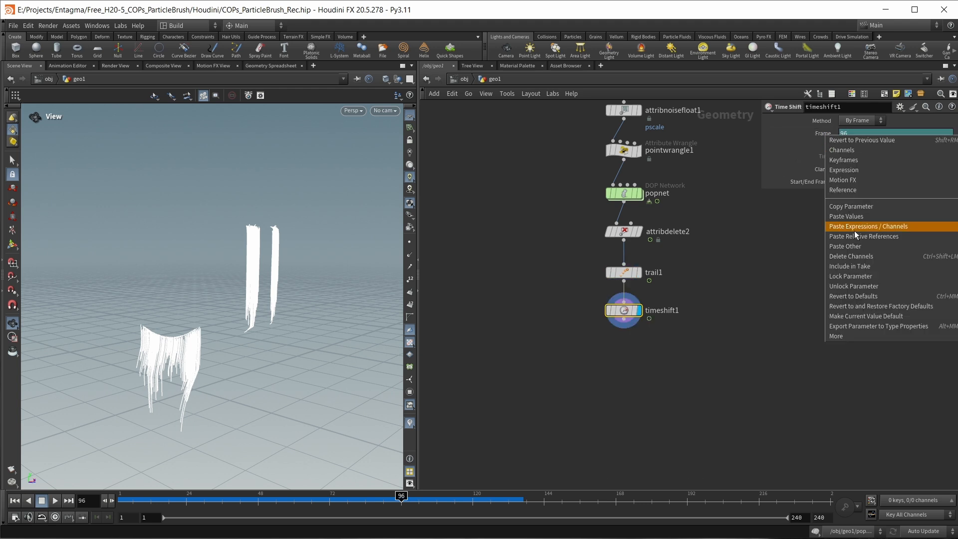
pyautogui.click(872, 256)
pyautogui.moveTo(402, 497); pyautogui.dragTo(124, 497)
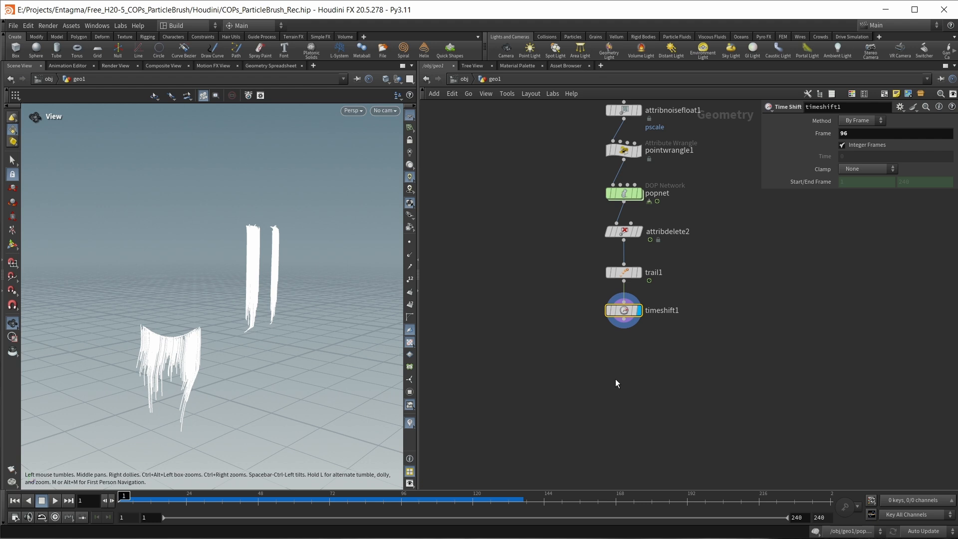
# - Add a Resample node below timeshift1 and make it the displayed node
pyautogui.moveTo(615, 379); pyautogui.dragTo(623, 341, button='middle')
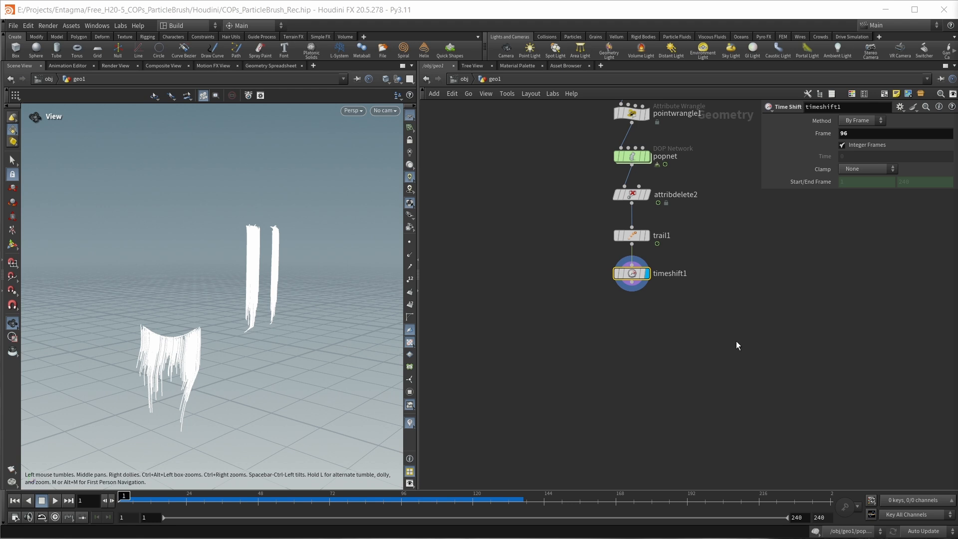
pyautogui.moveTo(274, 274); pyautogui.dragTo(284, 328, button='right')
pyautogui.moveTo(151, 360); pyautogui.dragTo(214, 316, button='middle')
pyautogui.moveTo(214, 315); pyautogui.dragTo(220, 301)
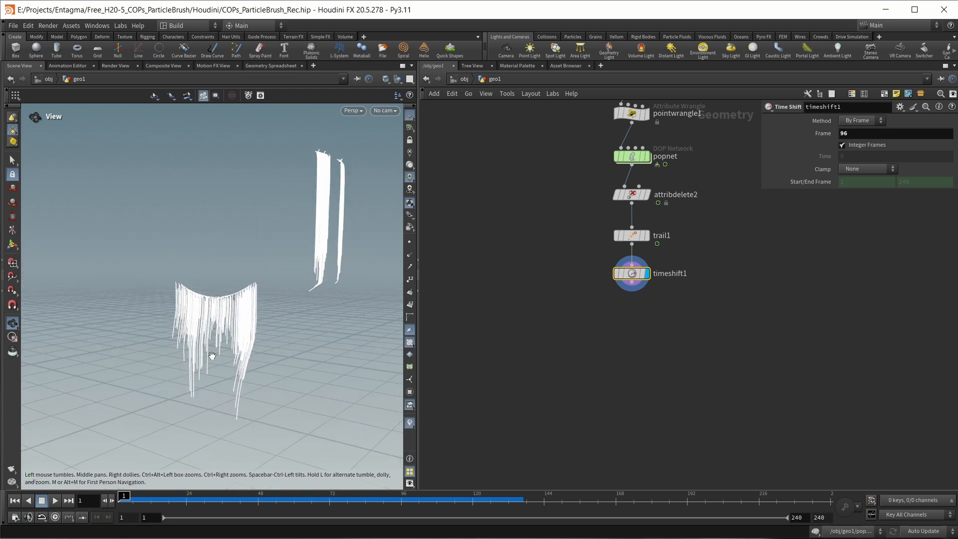
pyautogui.click(699, 340)
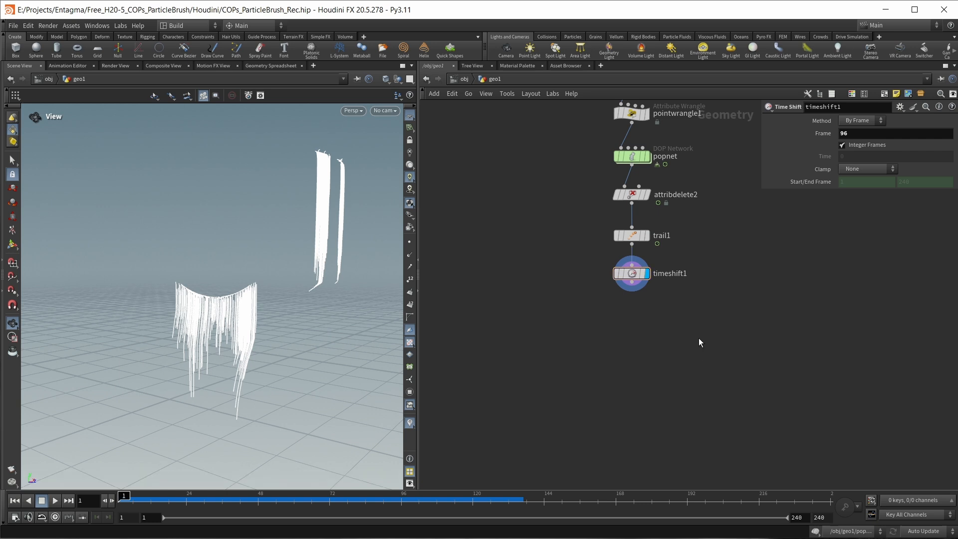
pyautogui.press('Tab')
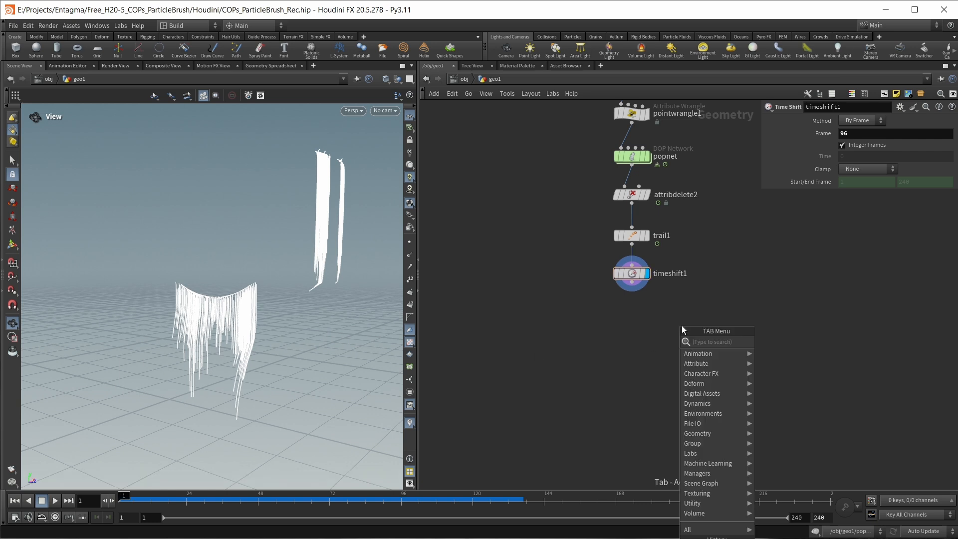
pyautogui.write('resample')
pyautogui.press('Return')
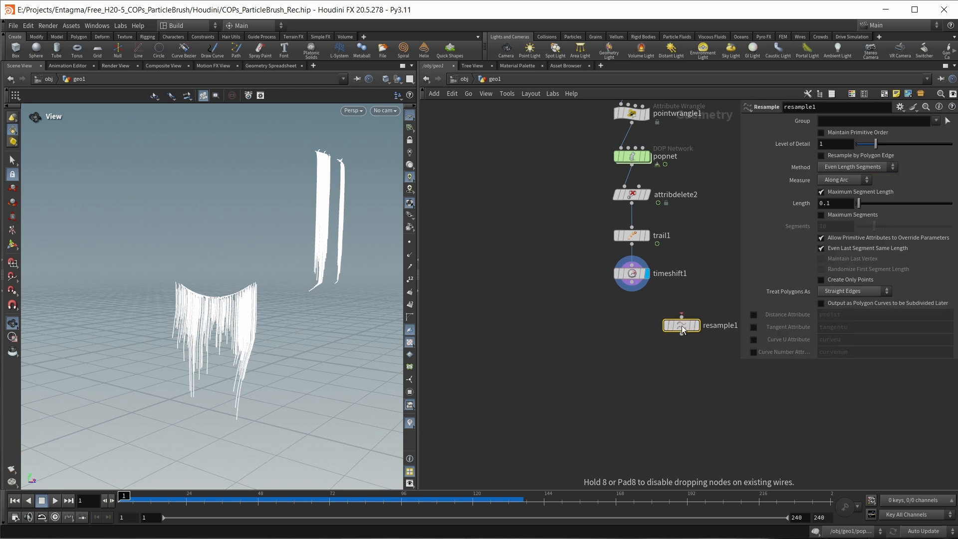
pyautogui.click(631, 321)
pyautogui.click(646, 319)
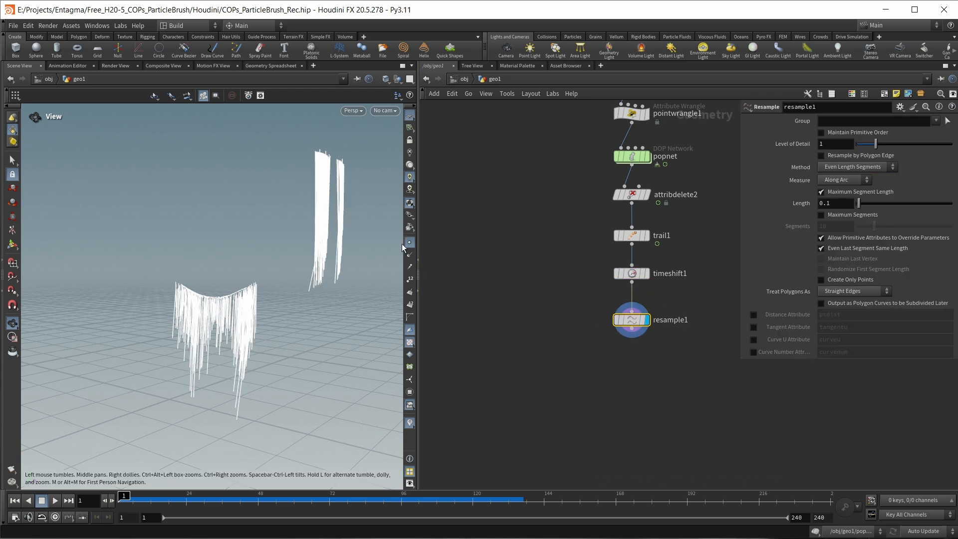
# - Turn on point display in the viewport and set resample1's maximum segment length to 0.0005
pyautogui.click(409, 241)
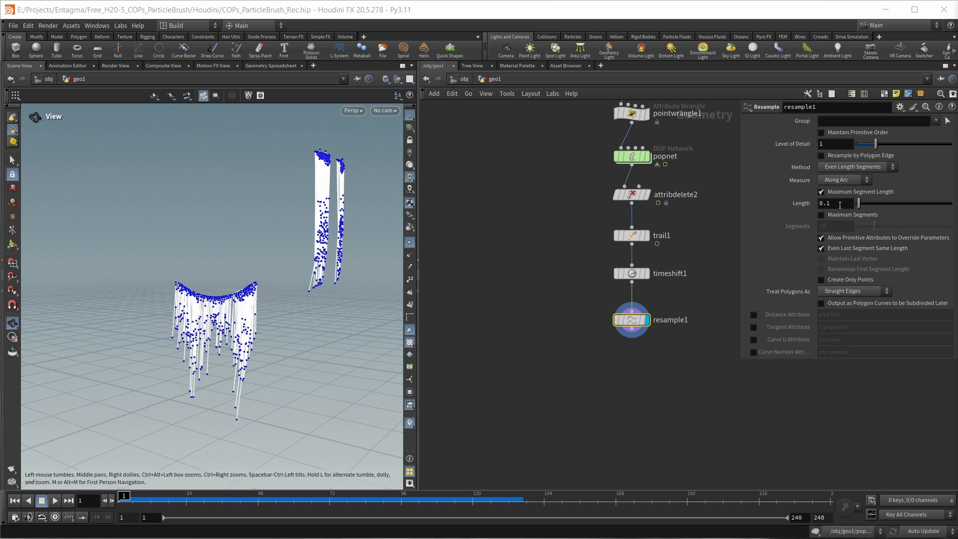
pyautogui.moveTo(839, 206); pyautogui.dragTo(825, 210)
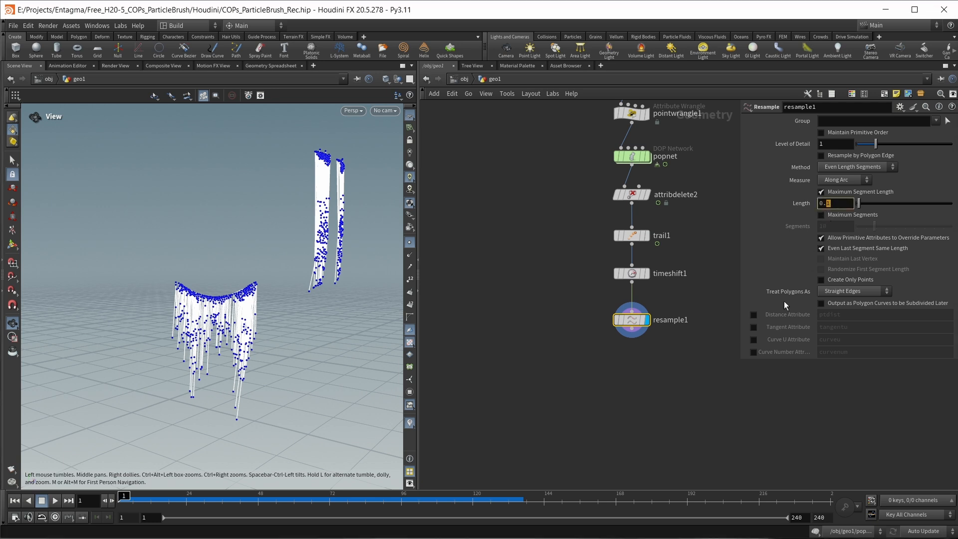
pyautogui.write('0005')
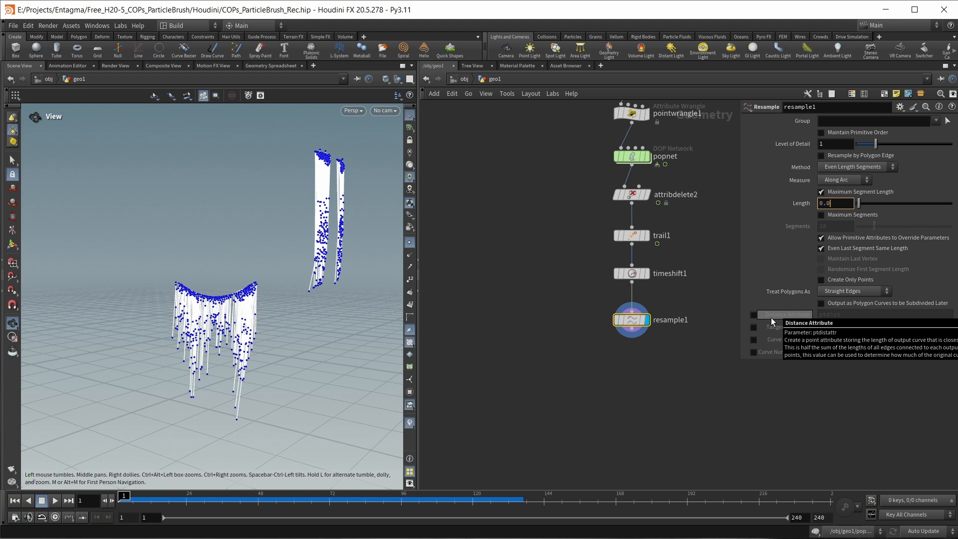
pyautogui.click(732, 326)
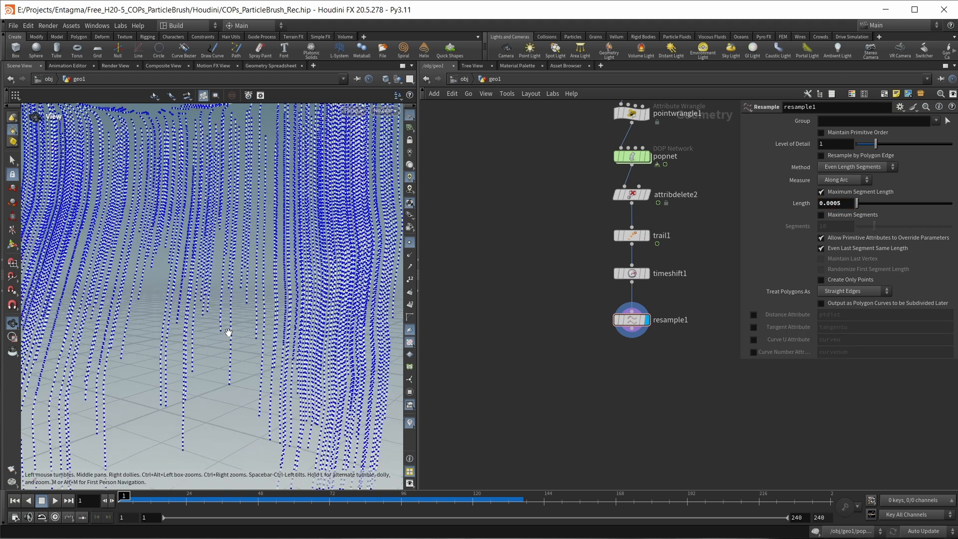
pyautogui.scroll(-4, 230, 329)
pyautogui.moveTo(241, 316); pyautogui.dragTo(253, 256)
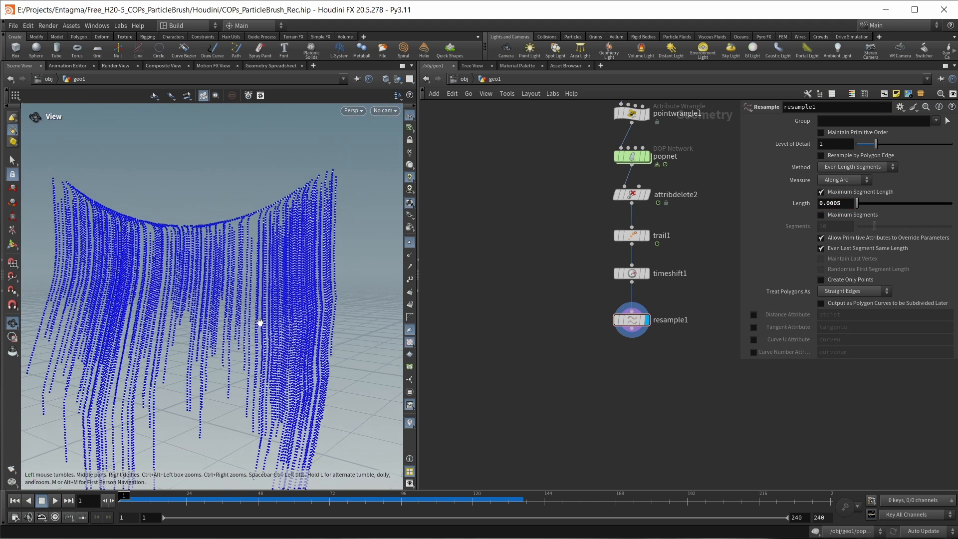
# - Enable resample1's Curve U Attribute as curveu and inspect the resampled drip curves up close
pyautogui.click(753, 340)
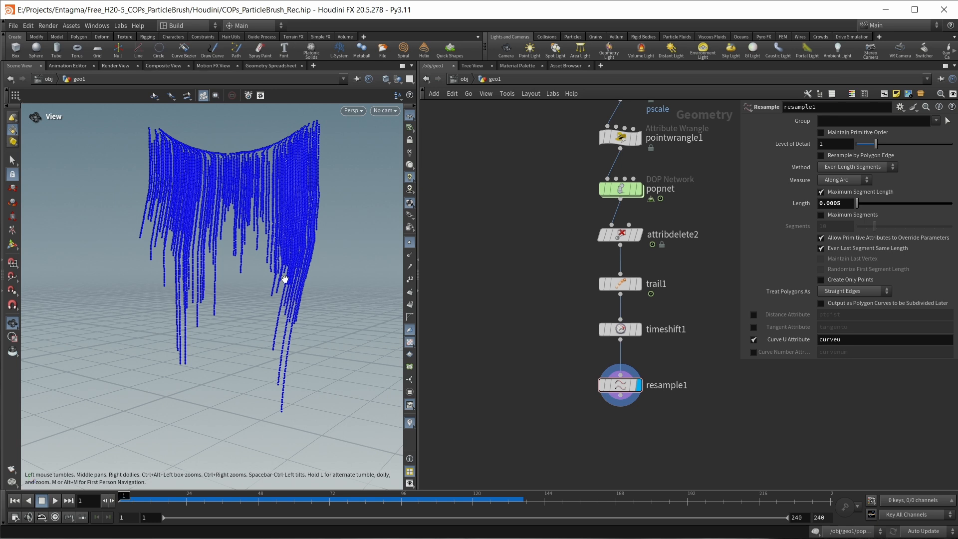
pyautogui.moveTo(285, 279); pyautogui.dragTo(299, 283)
pyautogui.scroll(5, 270, 258)
pyautogui.moveTo(271, 259); pyautogui.dragTo(268, 326, button='middle')
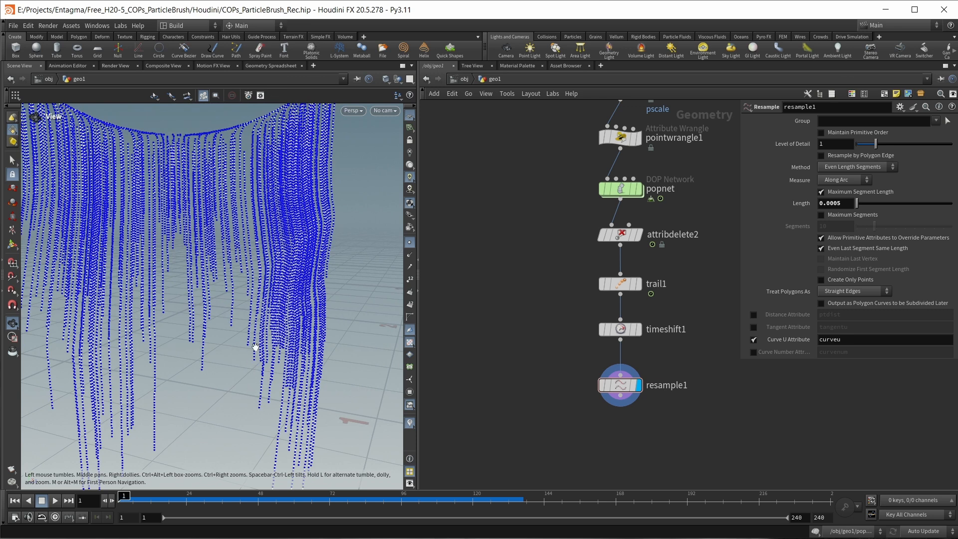
pyautogui.moveTo(565, 458); pyautogui.dragTo(551, 415, button='middle')
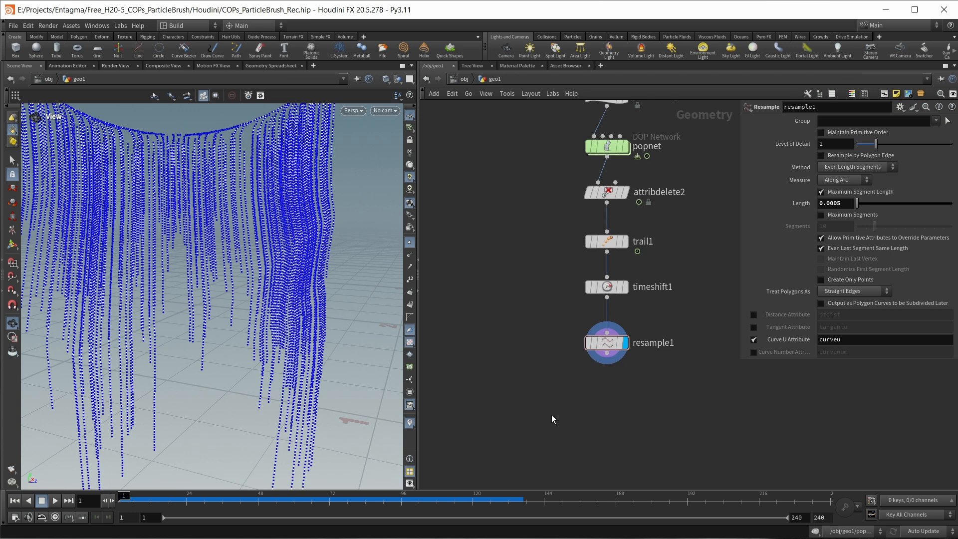
# - Add a Point VOP below resample1, wire it in, make it the displayed node and rename it pscale_ramp
pyautogui.press('Tab')
pyautogui.write('pointvop')
pyautogui.press('Return')
pyautogui.click(606, 395)
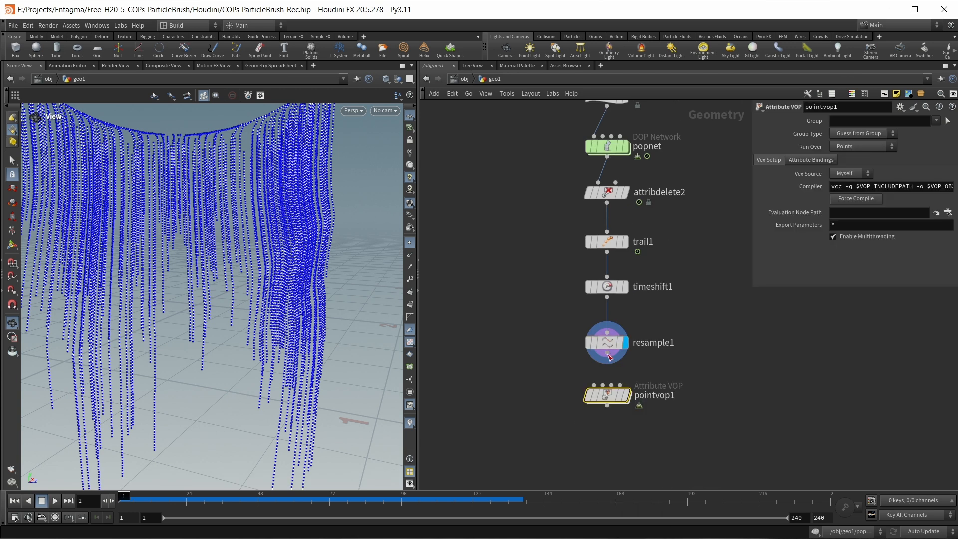
pyautogui.click(625, 391)
pyautogui.click(670, 394)
pyautogui.write('pscale_ramp')
pyautogui.press('Return')
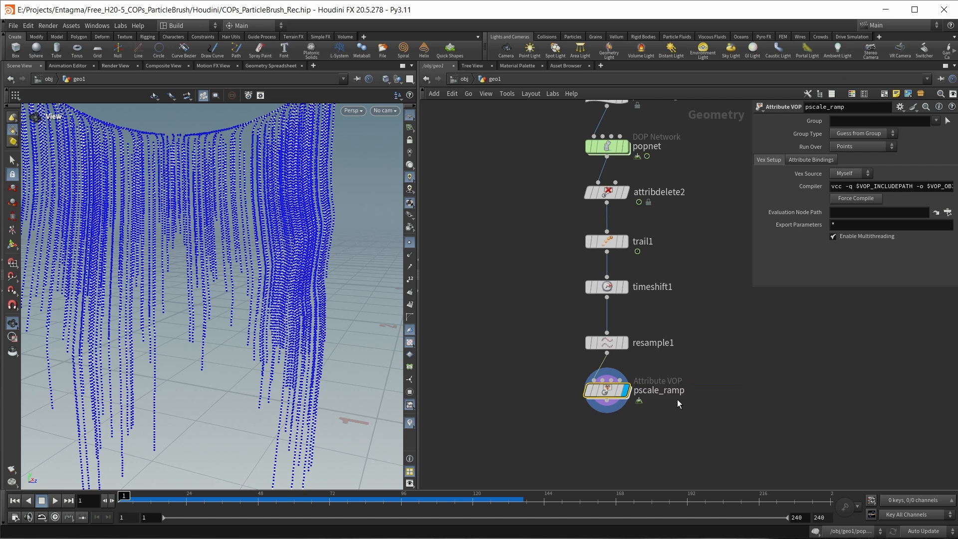
# - Inside pscale_ramp, add a Bind node that reads the pscale attribute
pyautogui.doubleClick(604, 390)
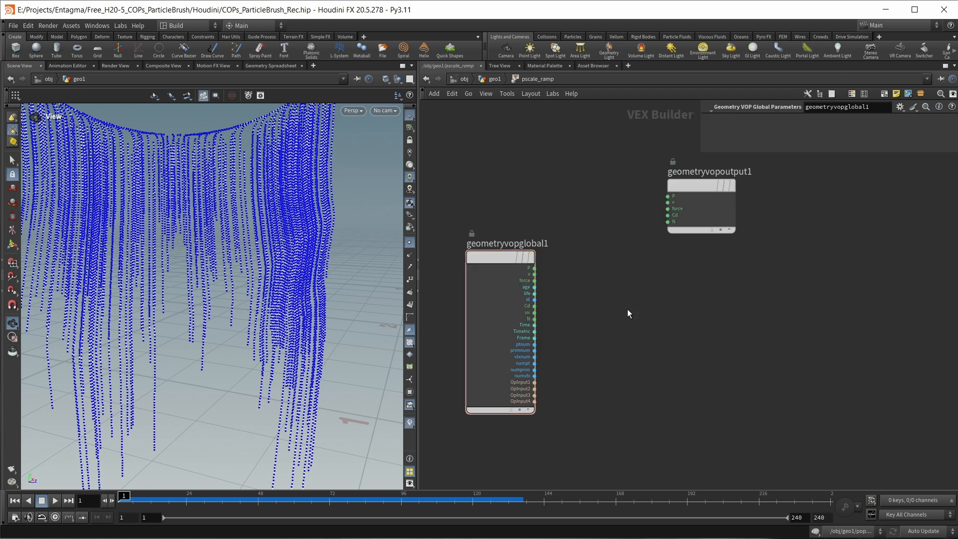
pyautogui.press('Tab')
pyautogui.write('bind')
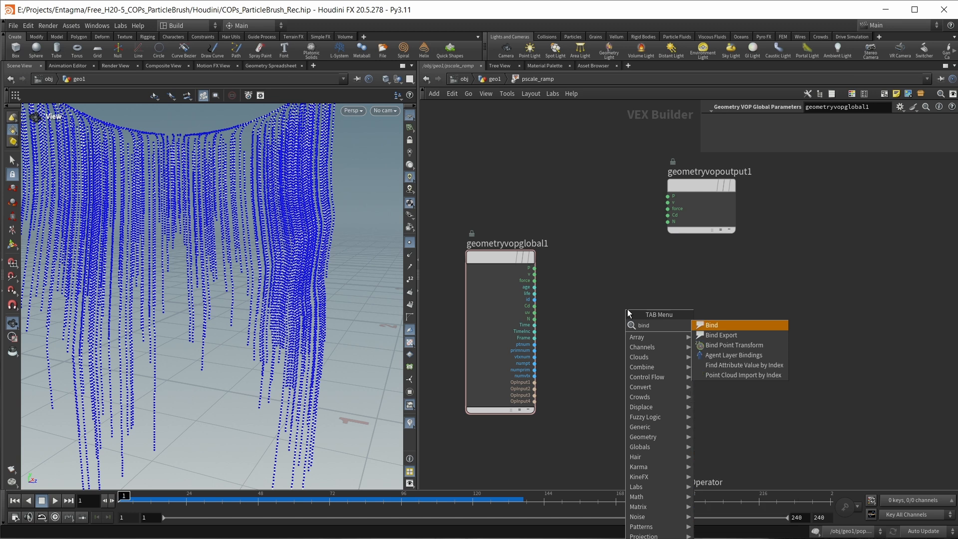
pyautogui.press('Return')
pyautogui.click(627, 309)
pyautogui.moveTo(863, 122); pyautogui.dragTo(715, 145)
pyautogui.write('pscale')
pyautogui.press('Return')
# - Add a second Bind node below the pscale one and set its attribute name to curveu
pyautogui.press('Tab')
pyautogui.write('bind')
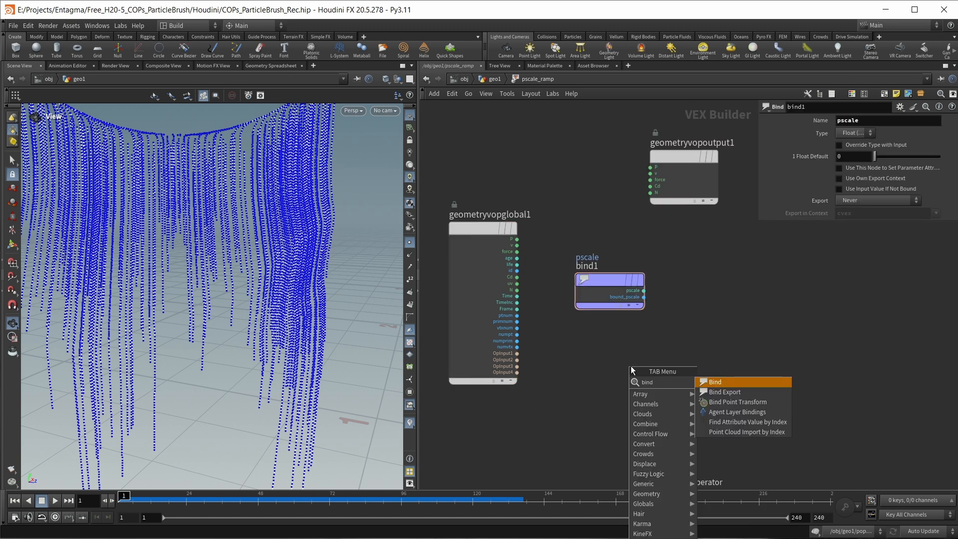
pyautogui.press('Return')
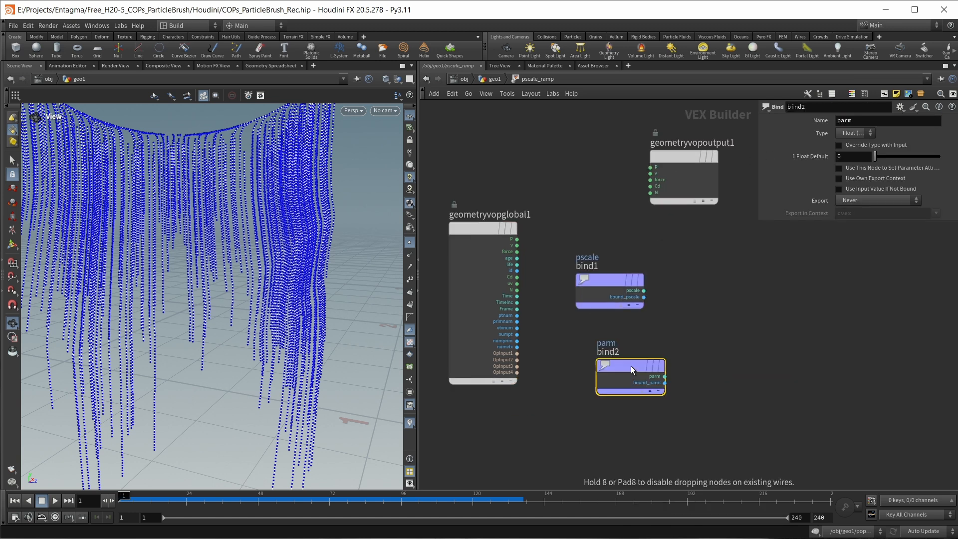
pyautogui.click(609, 360)
pyautogui.moveTo(870, 121); pyautogui.dragTo(744, 134)
pyautogui.write('curv')
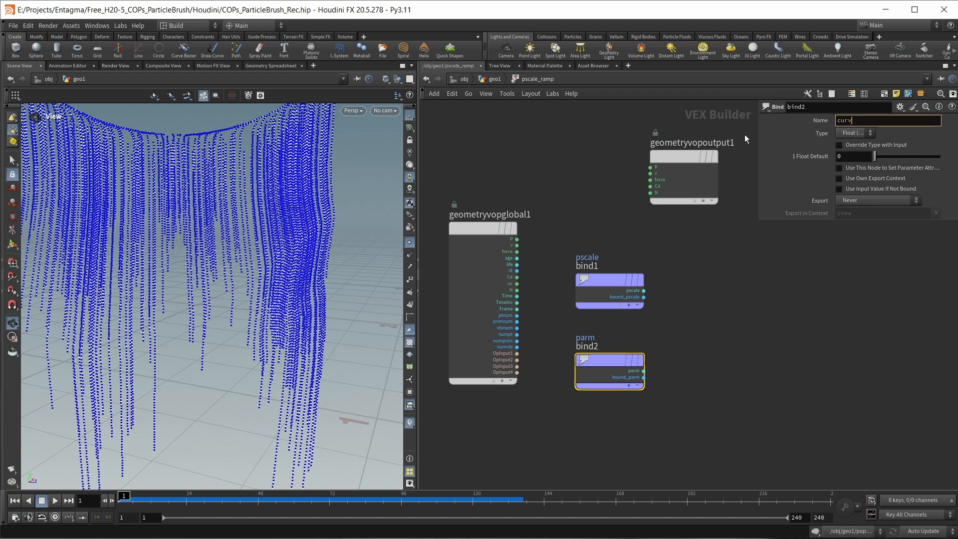
pyautogui.write('eu')
pyautogui.press('Return')
# - Add a Ramp Parameter, set its type to Spline Ramp (float), and feed it the curveu value
pyautogui.moveTo(727, 371); pyautogui.dragTo(695, 381, button='middle')
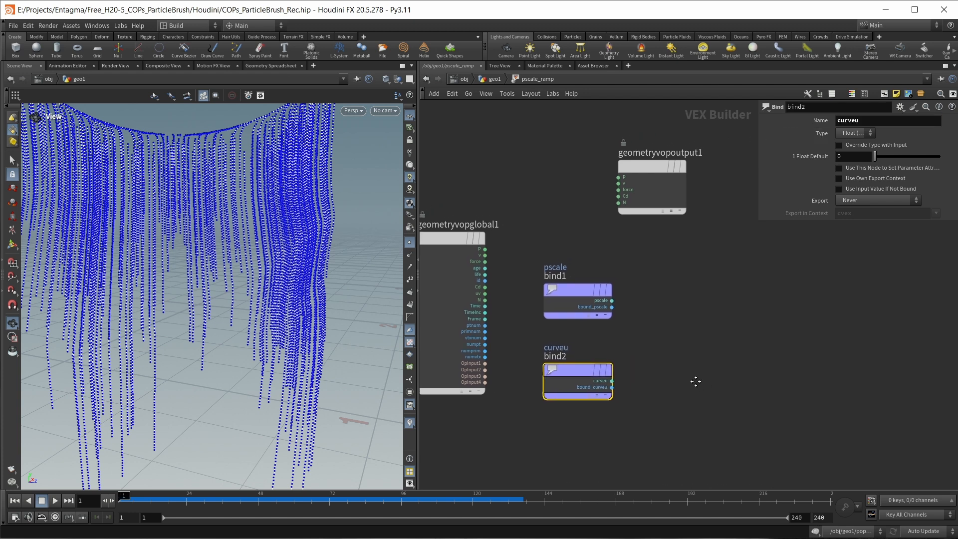
pyautogui.press('Tab')
pyautogui.write('ramp')
pyautogui.press('Down')
pyautogui.press('Down')
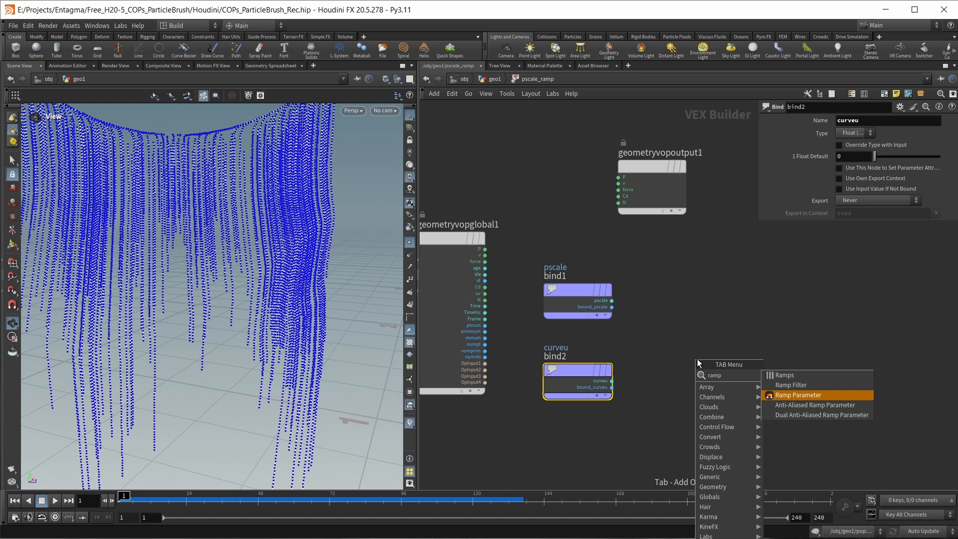
pyautogui.press('Return')
pyautogui.click(697, 359)
pyautogui.click(785, 158)
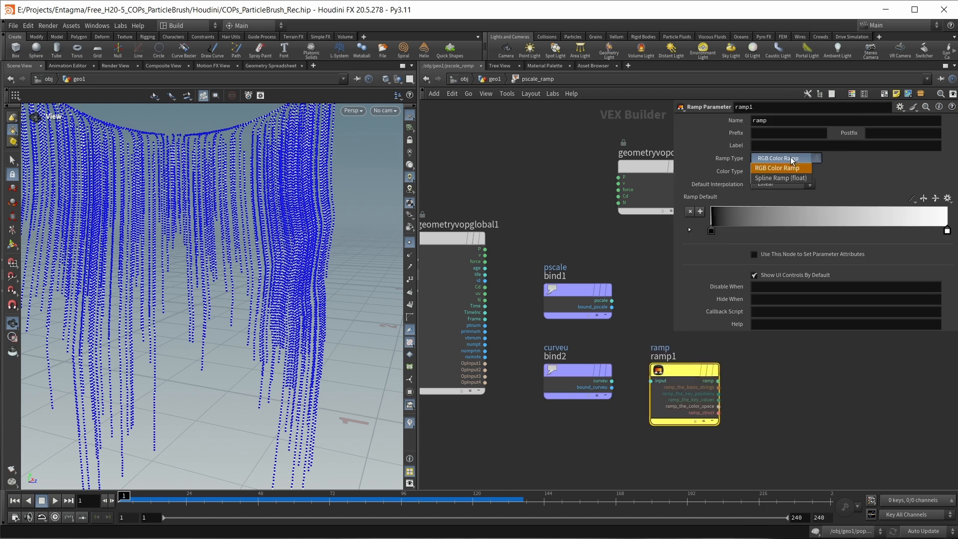
pyautogui.click(789, 178)
pyautogui.moveTo(612, 381); pyautogui.dragTo(651, 381)
# - Multiply pscale by the ramp output and send the product to a Bind Export named pscale
pyautogui.moveTo(649, 393); pyautogui.dragTo(605, 394, button='middle')
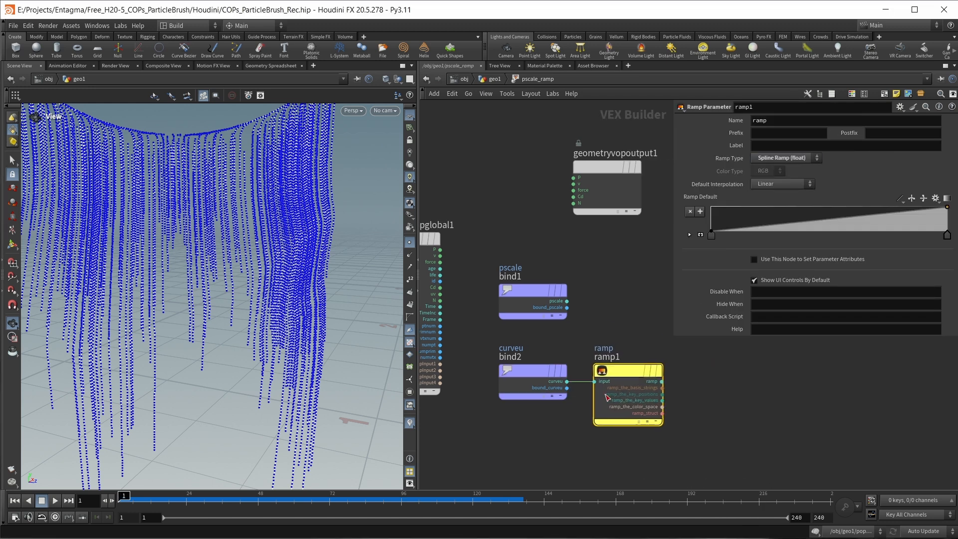
pyautogui.moveTo(418, 412); pyautogui.dragTo(291, 412)
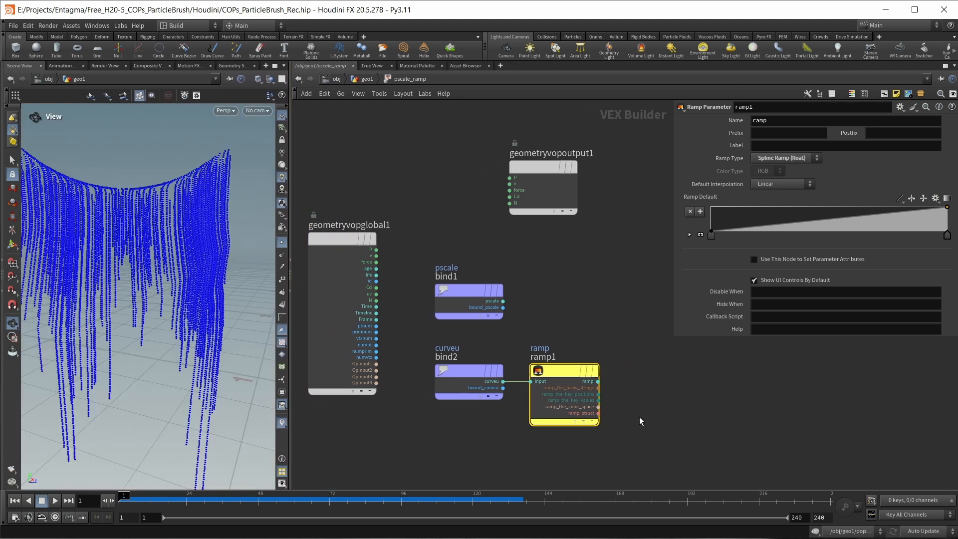
pyautogui.moveTo(642, 422); pyautogui.dragTo(534, 423, button='middle')
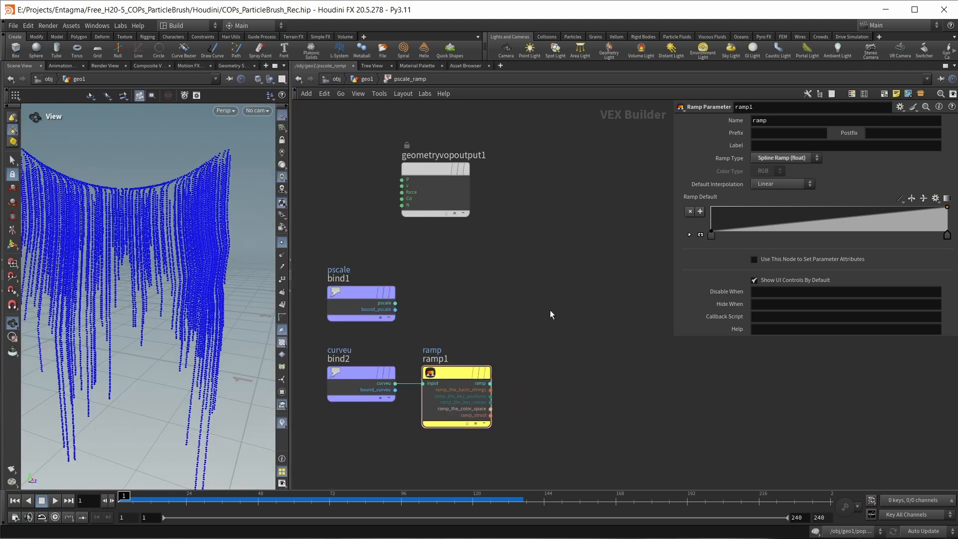
pyautogui.press('Tab')
pyautogui.moveTo(537, 295); pyautogui.dragTo(542, 296)
pyautogui.click(635, 320)
pyautogui.press('Tab')
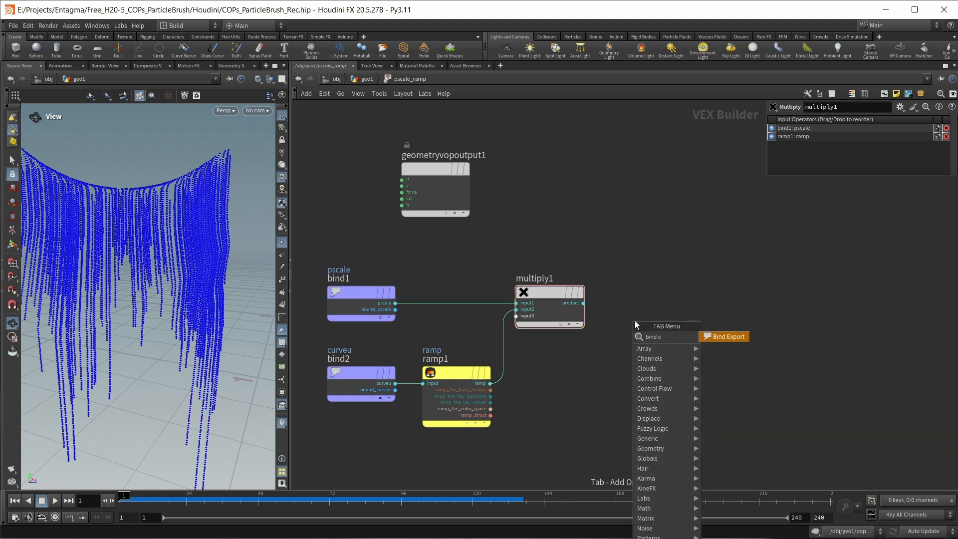
pyautogui.write('bind')
pyautogui.press('Return')
pyautogui.click(649, 315)
pyautogui.moveTo(648, 315); pyautogui.dragTo(655, 292)
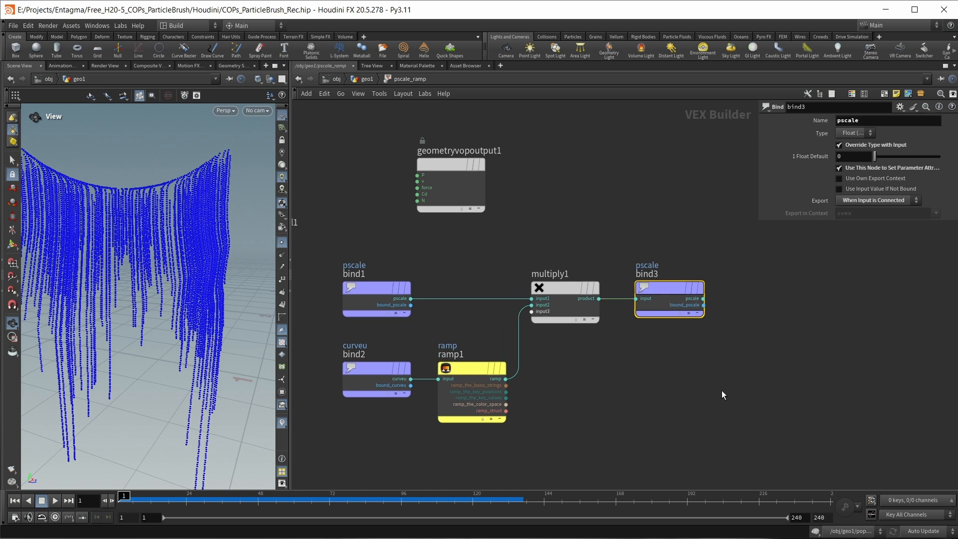
# - Back in geo1, shape pscale_ramp's ramp to fall from 1 to 0, with an added zero-value middle point and Bezier interpolation
pyautogui.click(366, 80)
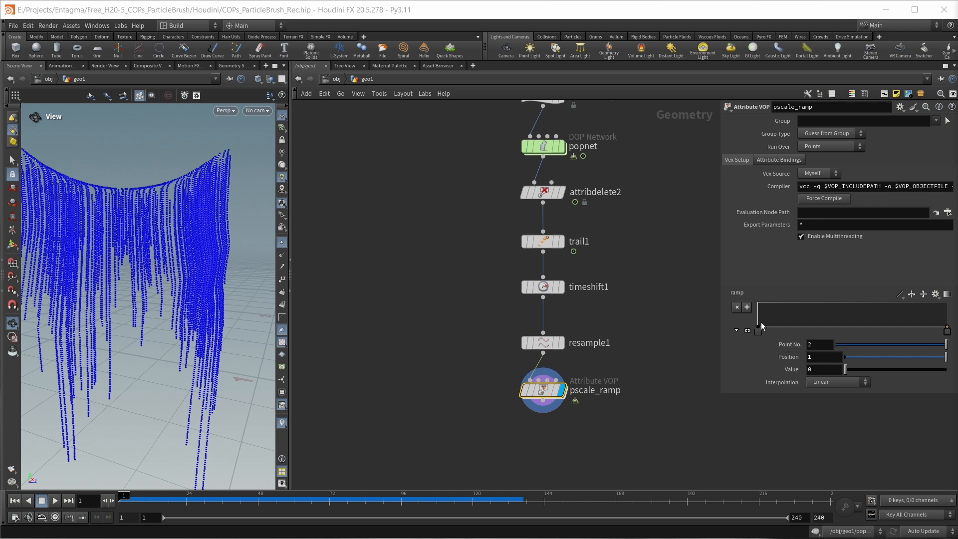
pyautogui.moveTo(758, 325); pyautogui.dragTo(750, 296)
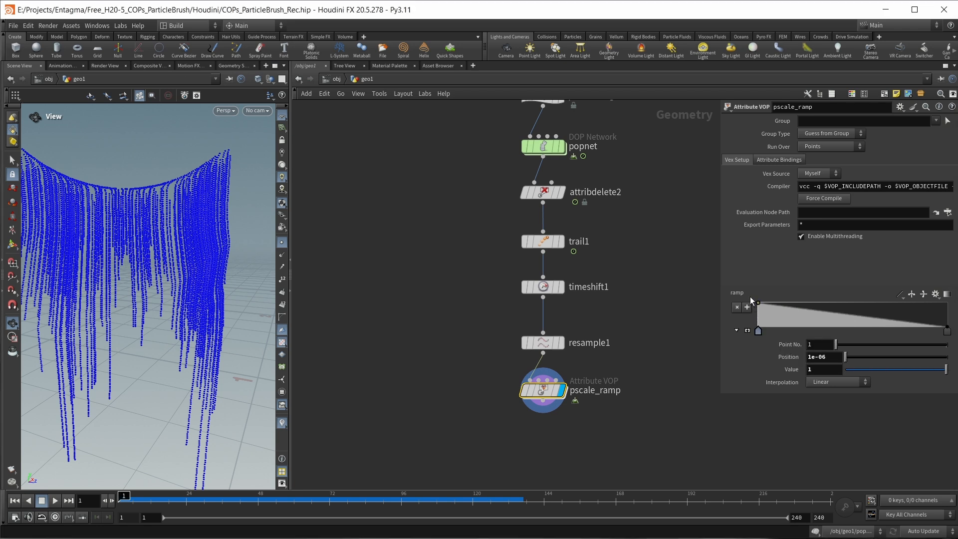
pyautogui.moveTo(828, 315)
pyautogui.mouseDown()
pyautogui.moveTo(832, 334)
pyautogui.moveTo(854, 330)
pyautogui.moveTo(838, 330)
pyautogui.mouseUp()
pyautogui.click(758, 330)
pyautogui.click(947, 332)
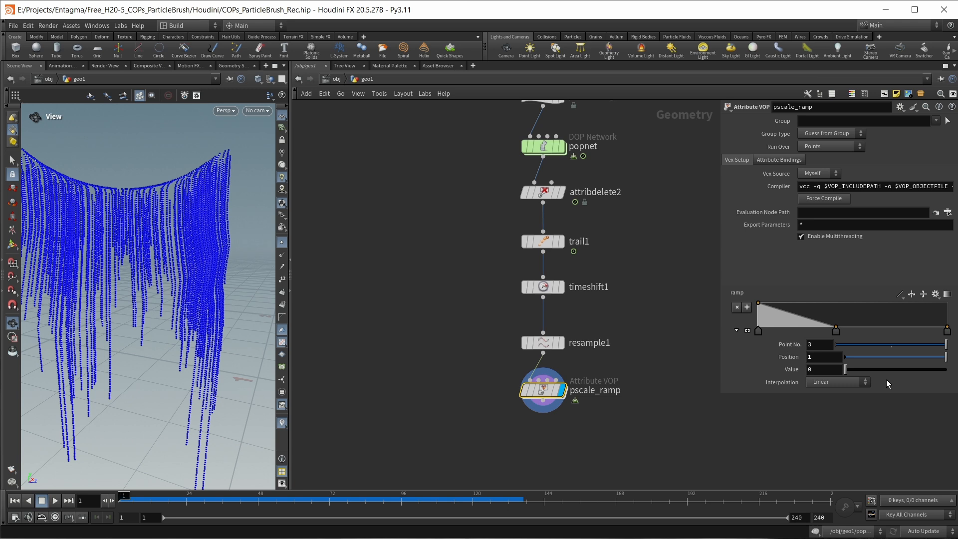
pyautogui.click(846, 382)
pyautogui.click(819, 431)
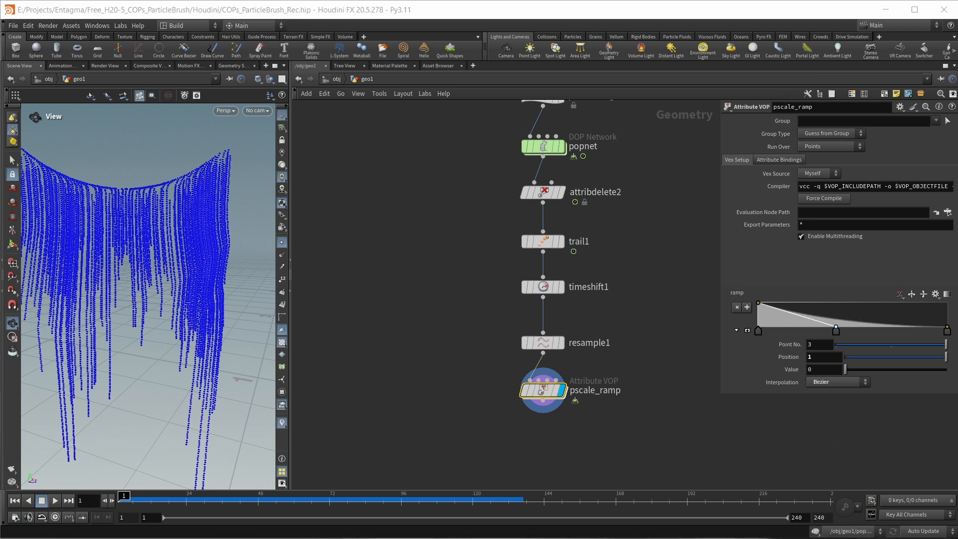
# - Save the scene, then add a Sweep node fed by resample1 and make it the displayed node
pyautogui.click(622, 435)
pyautogui.moveTo(621, 435); pyautogui.dragTo(637, 408, button='middle')
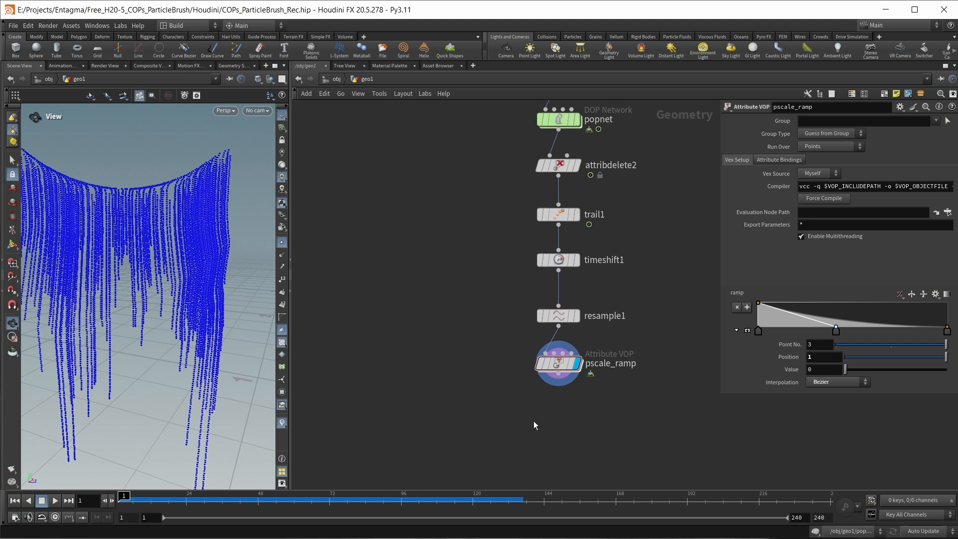
pyautogui.moveTo(480, 415); pyautogui.dragTo(495, 384, button='middle')
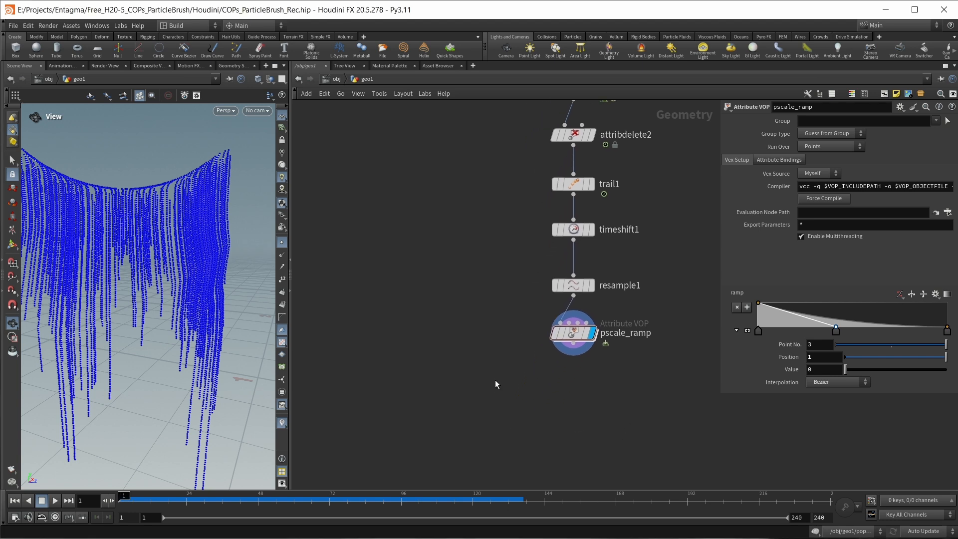
pyautogui.hotkey('ctrl', 's')
pyautogui.press('Tab')
pyautogui.write('sw')
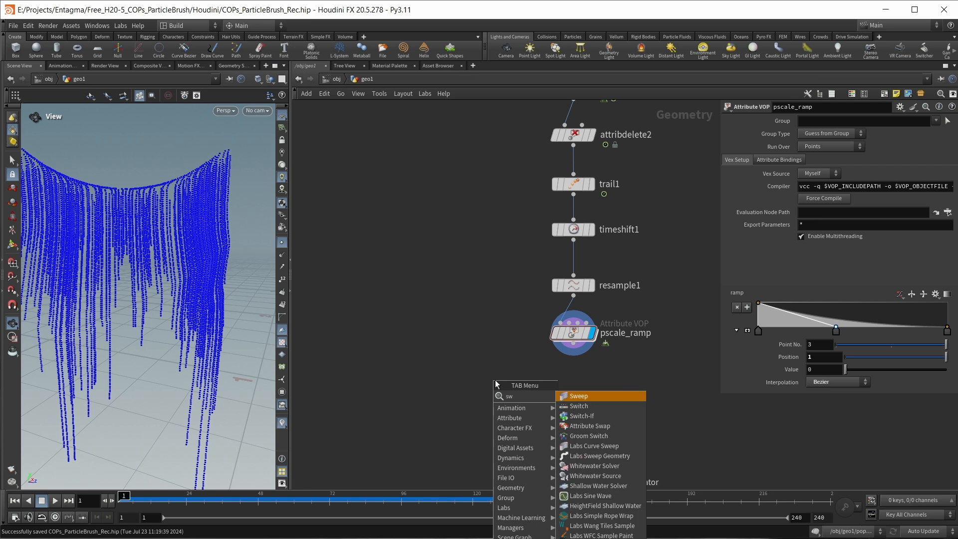
pyautogui.press('Return')
pyautogui.click(486, 369)
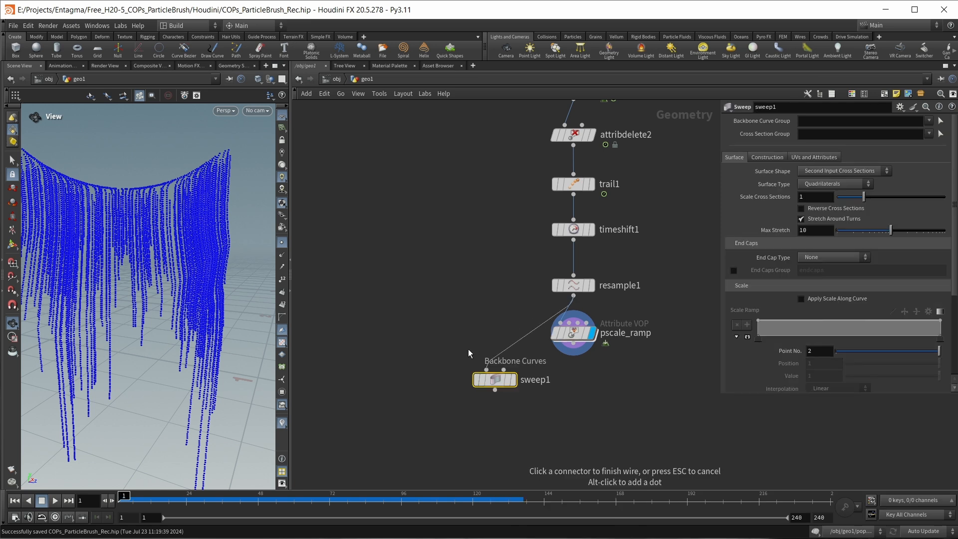
pyautogui.click(514, 379)
# - Set sweep1 to a Round Tube with radius 1 and connect pscale_ramp as its backbone curves input
pyautogui.click(832, 171)
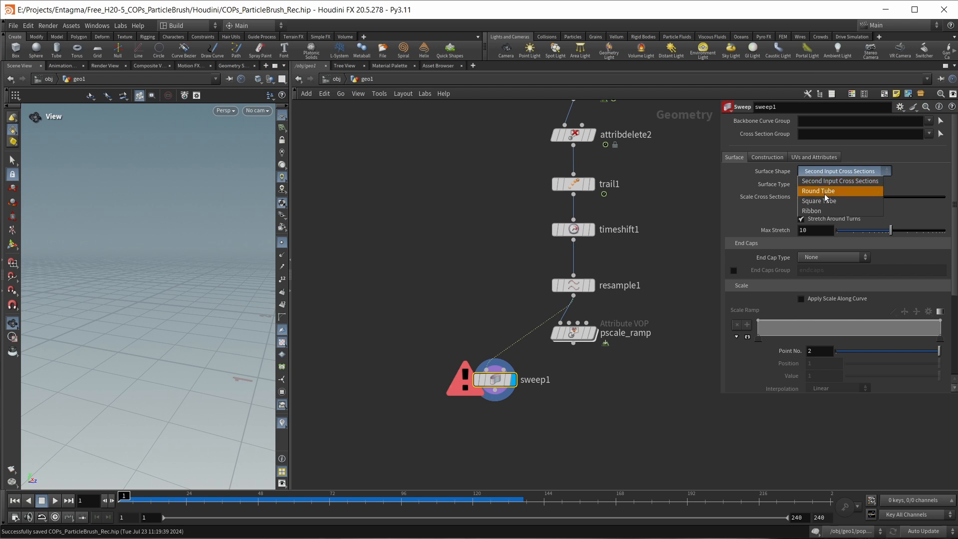
pyautogui.click(824, 191)
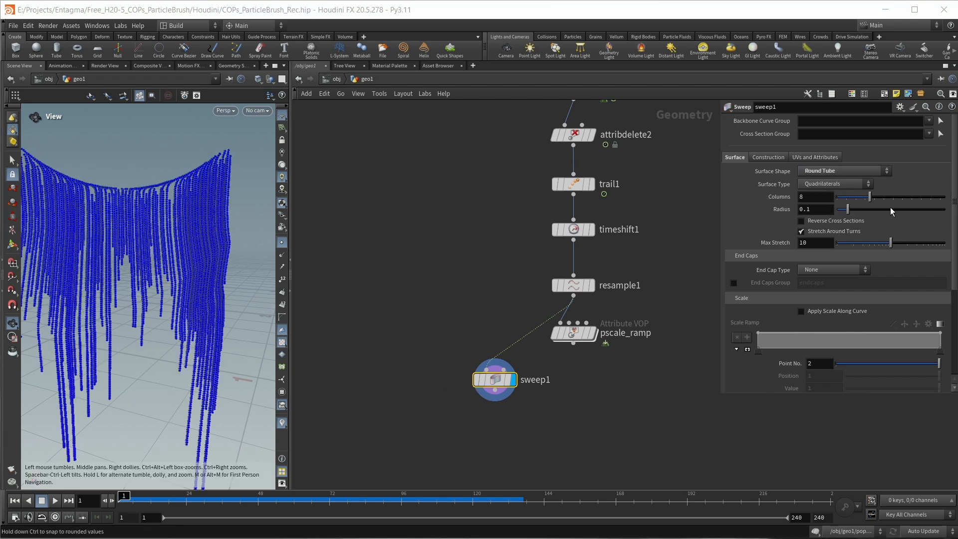
pyautogui.moveTo(857, 211); pyautogui.dragTo(945, 211)
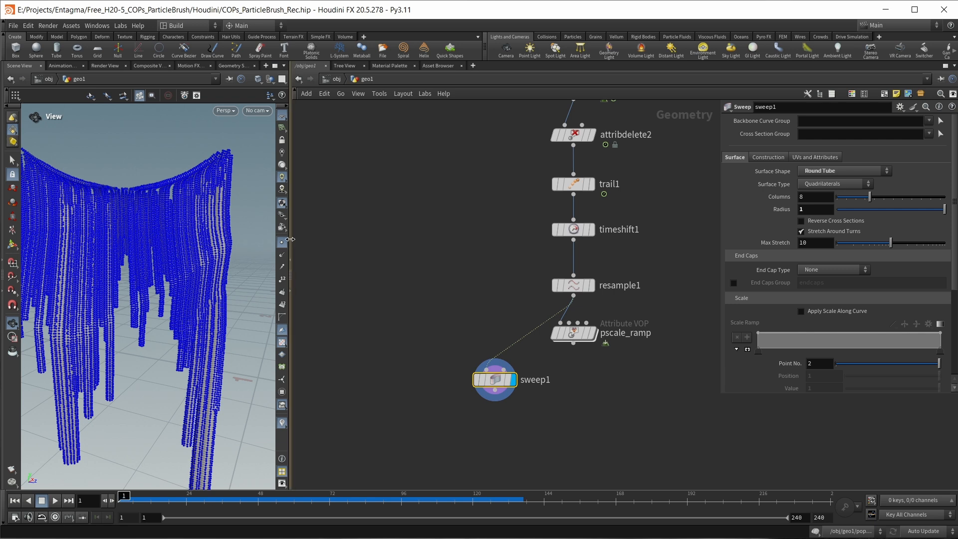
pyautogui.moveTo(154, 295)
pyautogui.mouseDown()
pyautogui.moveTo(160, 283)
pyautogui.moveTo(151, 285)
pyautogui.mouseUp()
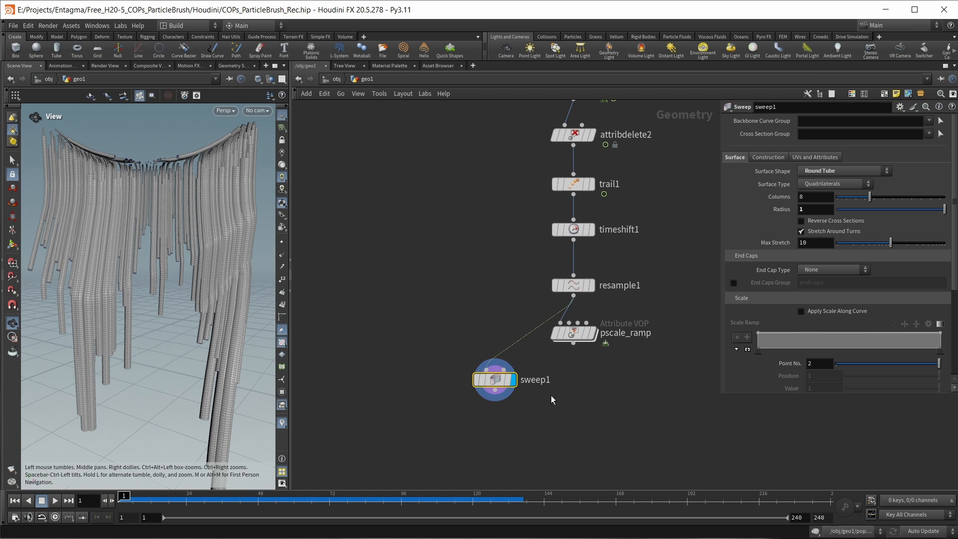
pyautogui.moveTo(573, 343); pyautogui.dragTo(486, 369)
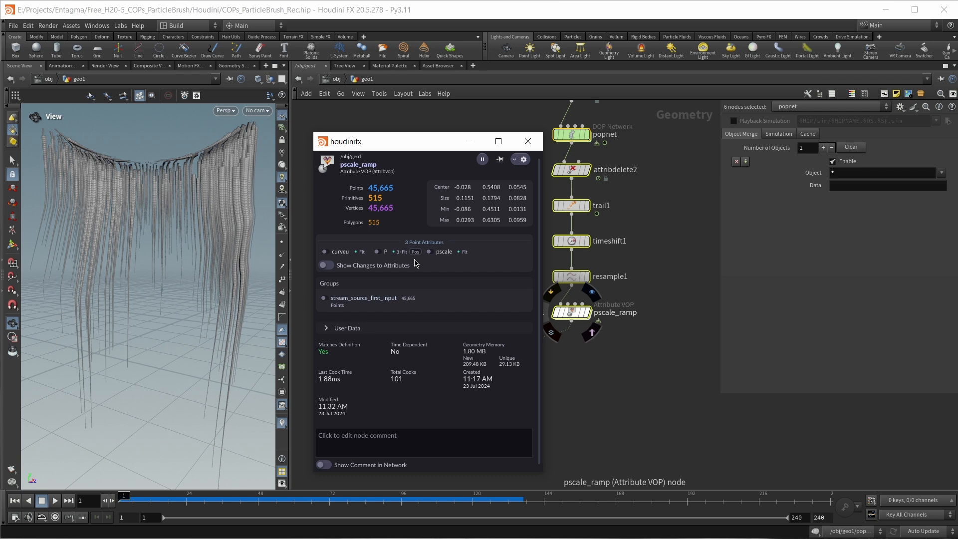
pyautogui.click(607, 341)
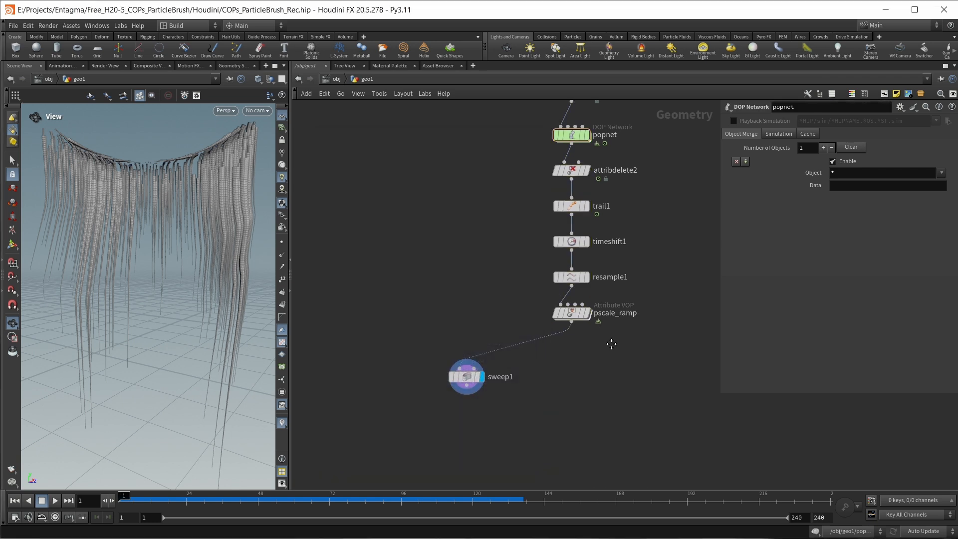
# - Add a Point VOP below pscale_ramp and rename it copy_uv
pyautogui.press('h')
pyautogui.scroll(-2, 587, 396)
pyautogui.scroll(1, 610, 404)
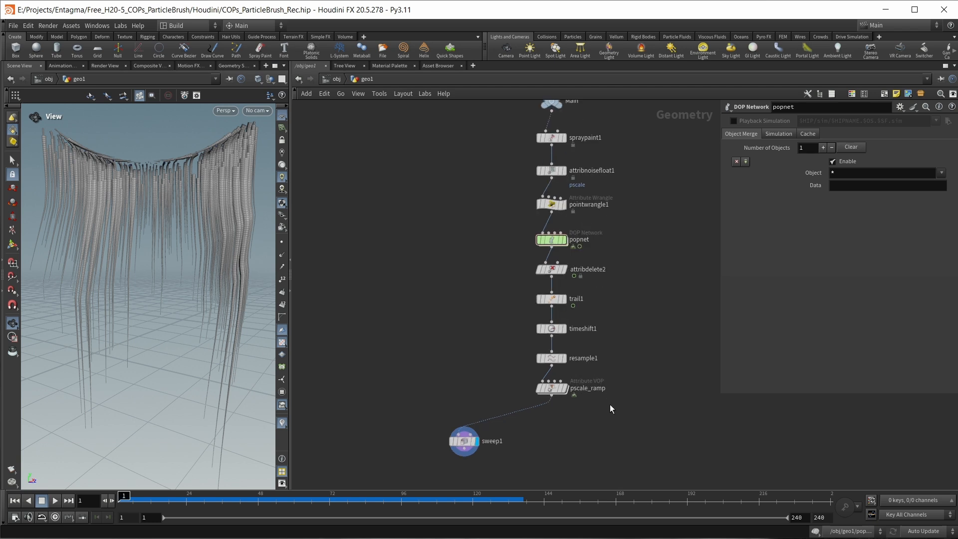
pyautogui.press('Tab')
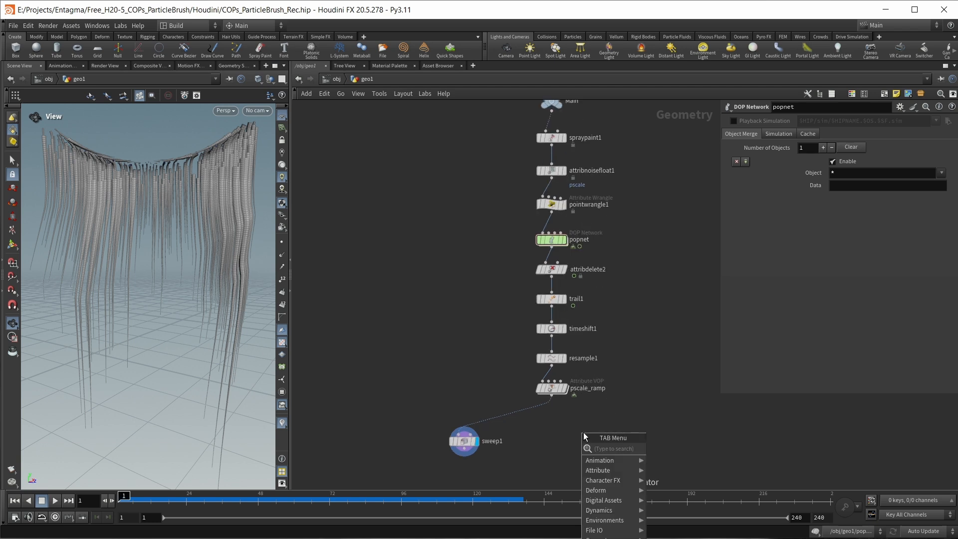
pyautogui.write('point')
pyautogui.write('y')
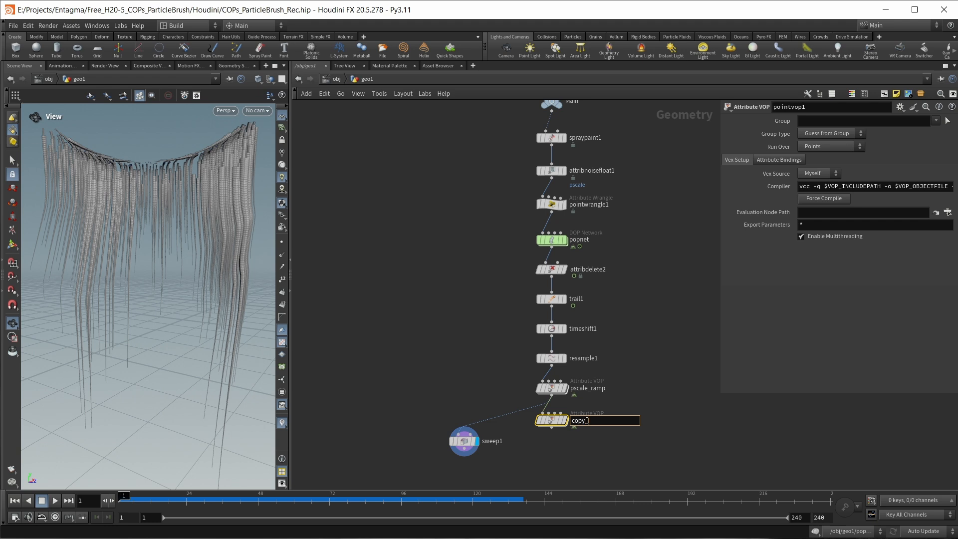
pyautogui.write('_uv')
pyautogui.press('Return')
# - Wire the Main null into copy_uv's second input, routed around the chain through two dots, and display copy_uv
pyautogui.click(546, 134)
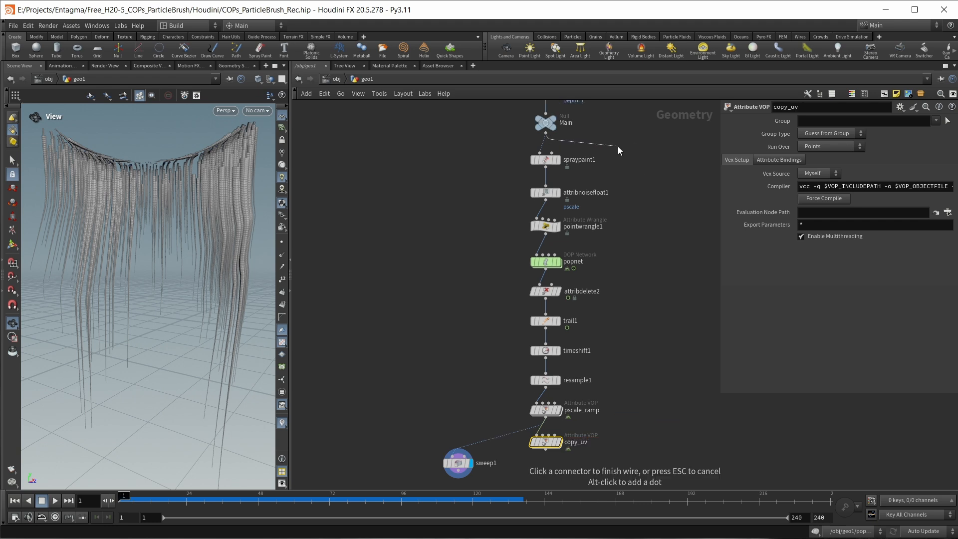
pyautogui.keyDown('alt'); pyautogui.click(628, 154); pyautogui.keyUp('alt')
pyautogui.keyDown('alt'); pyautogui.click(626, 414); pyautogui.keyUp('alt')
pyautogui.click(545, 437)
pyautogui.scroll(3, 603, 438)
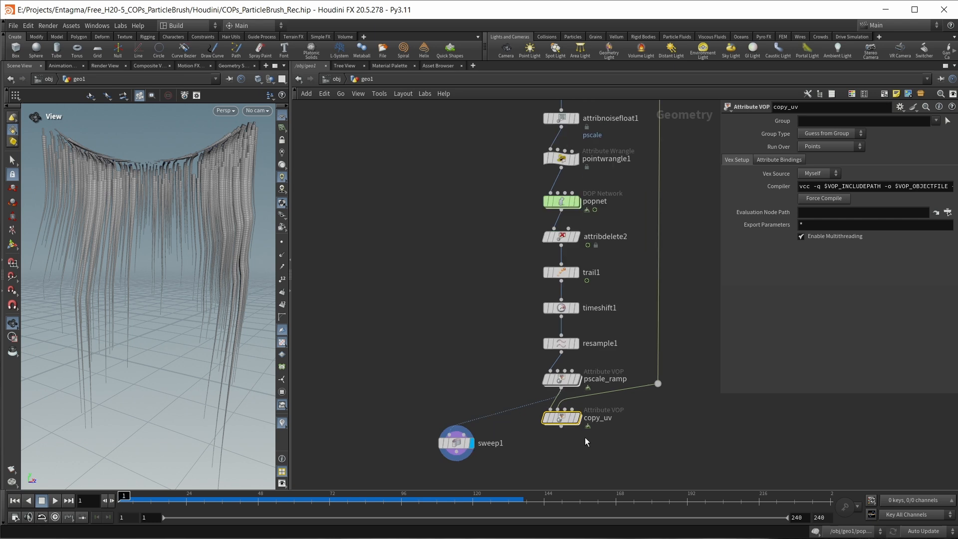
pyautogui.click(568, 419)
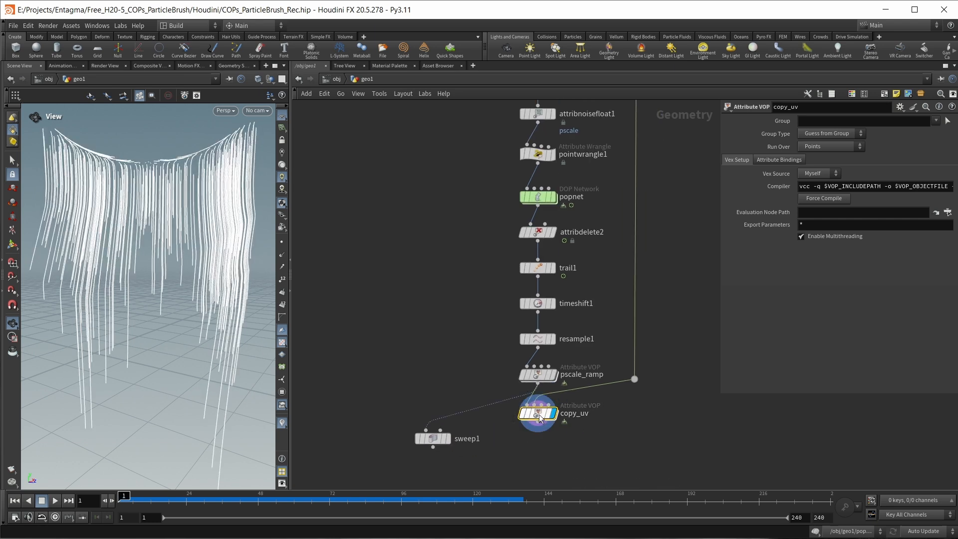
# - Enter the copy_uv network and add an XYZ Distance node between the global and output nodes
pyautogui.doubleClick(564, 419)
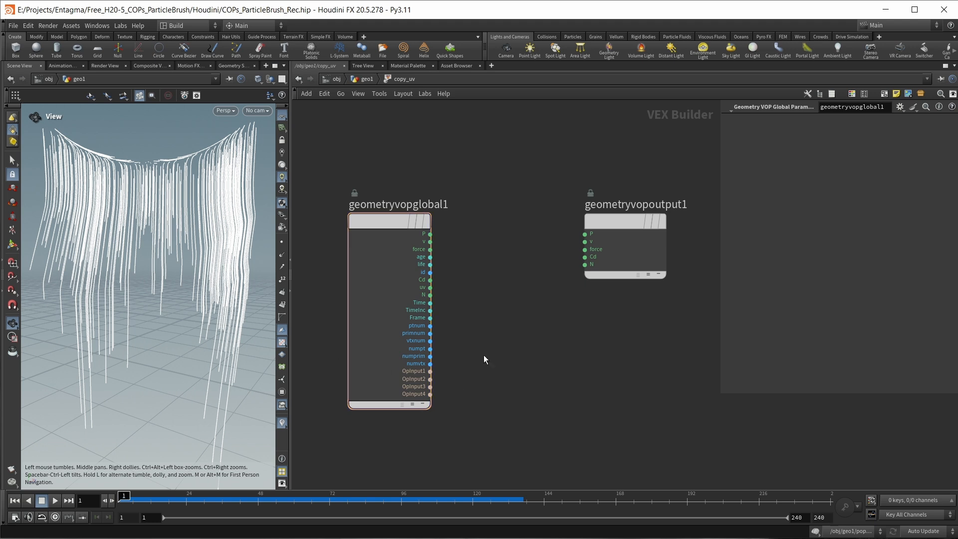
pyautogui.press('Tab')
pyautogui.write('minpo')
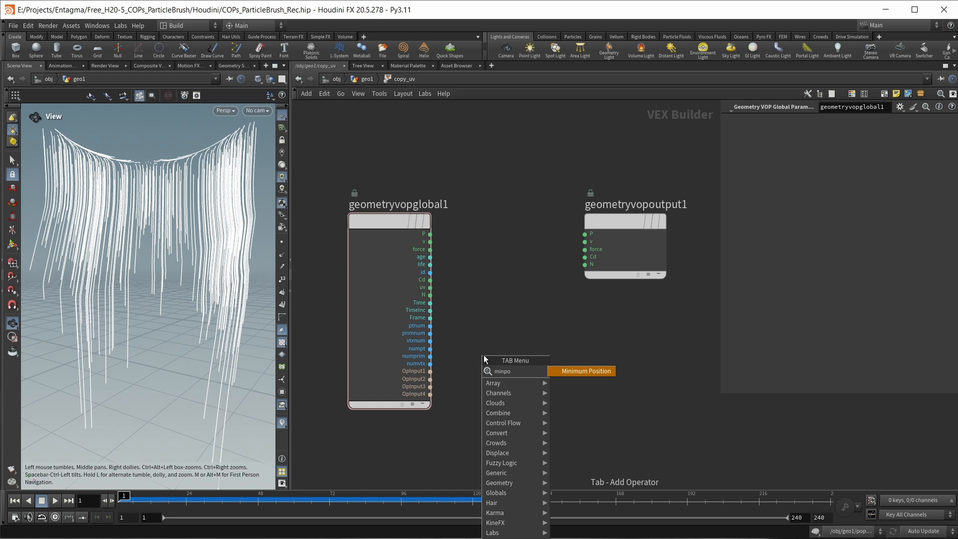
pyautogui.press('BackSpace')
pyautogui.press('BackSpace')
pyautogui.press('BackSpace')
pyautogui.press('BackSpace')
pyautogui.press('BackSpace')
pyautogui.write('xy')
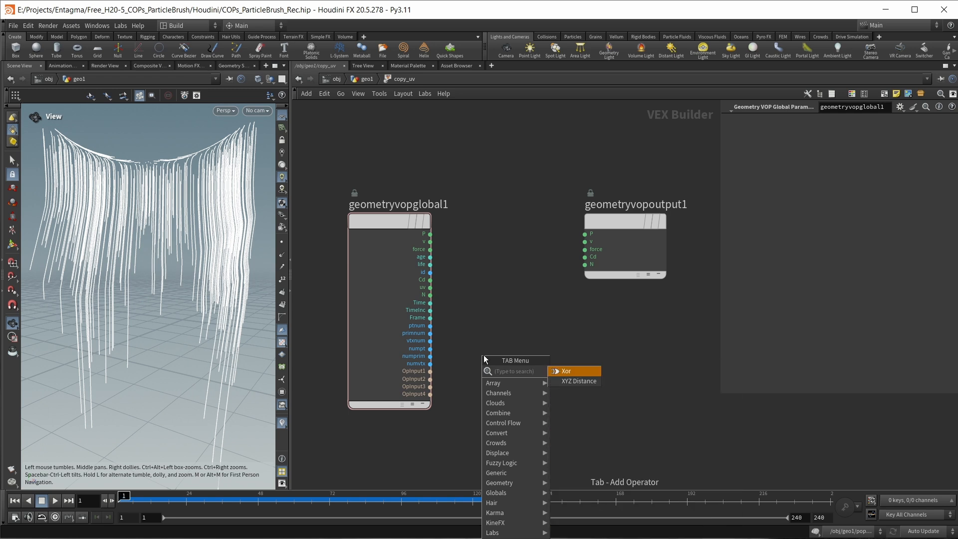
pyautogui.press('Return')
pyautogui.click(507, 370)
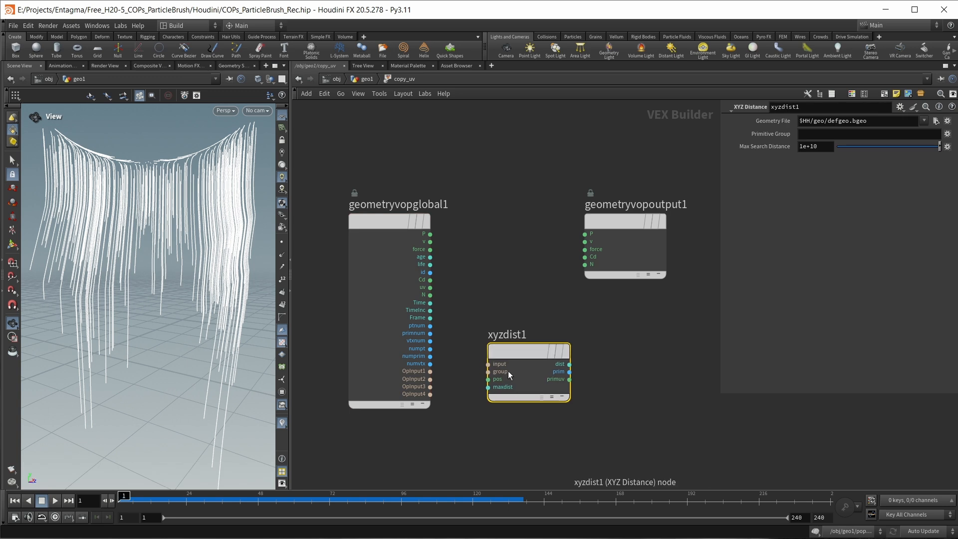
# - Wire OpInput2 into xyzdist1's input and the global P into its pos input
pyautogui.moveTo(430, 379); pyautogui.dragTo(488, 364)
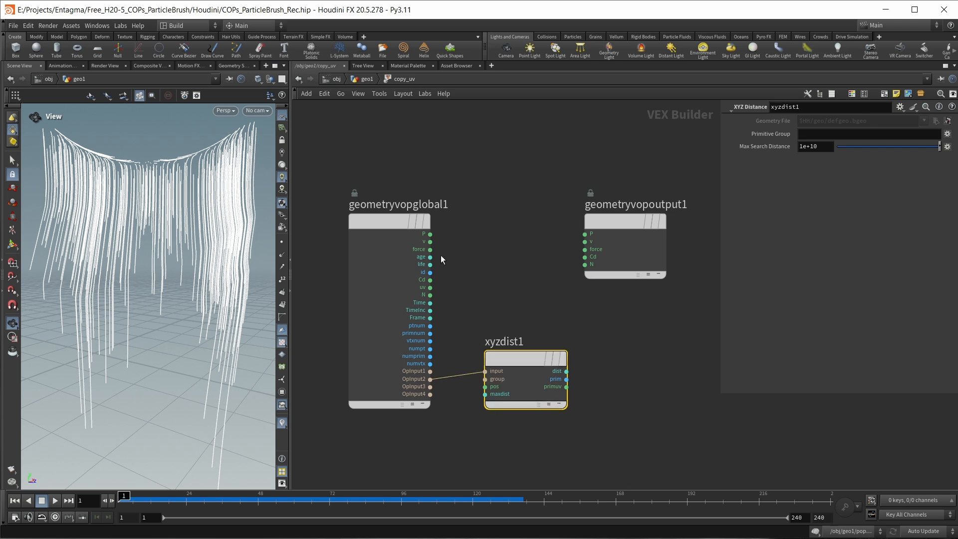
pyautogui.moveTo(430, 234); pyautogui.dragTo(474, 388)
pyautogui.moveTo(612, 405); pyautogui.dragTo(592, 401, button='middle')
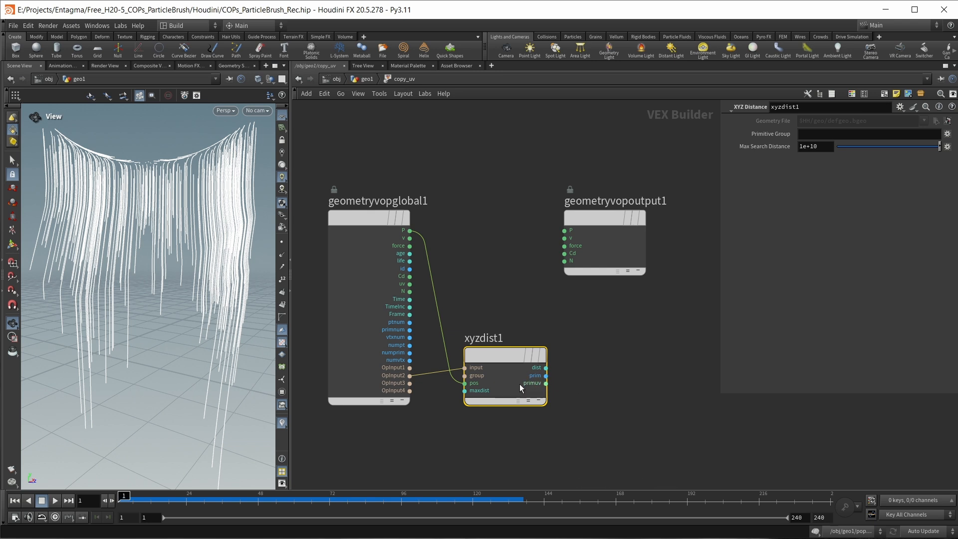
# - Add a Primitive Attribute node beside xyzdist1 with OpInput2 wired into its file input
pyautogui.moveTo(565, 388); pyautogui.dragTo(544, 384, button='middle')
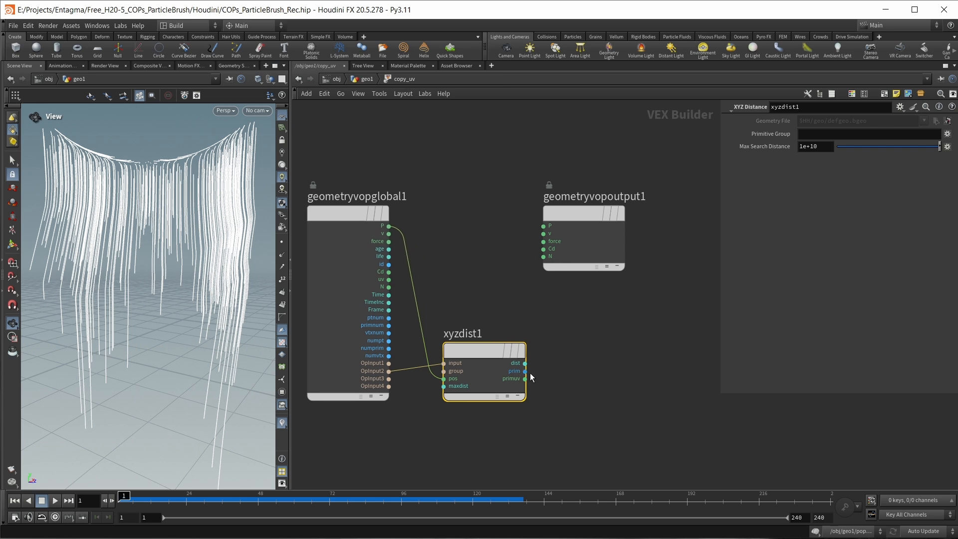
pyautogui.press('Tab')
pyautogui.write('prim')
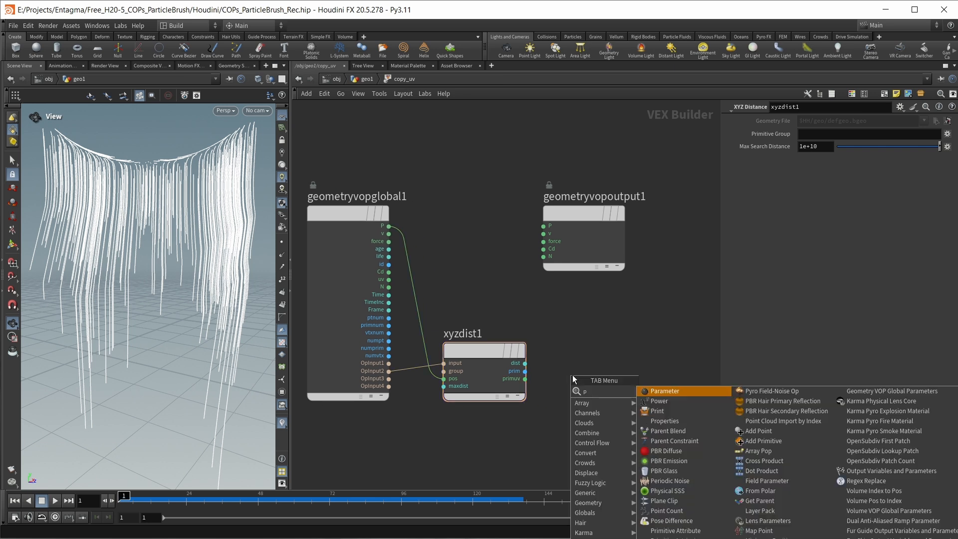
pyautogui.press('Return')
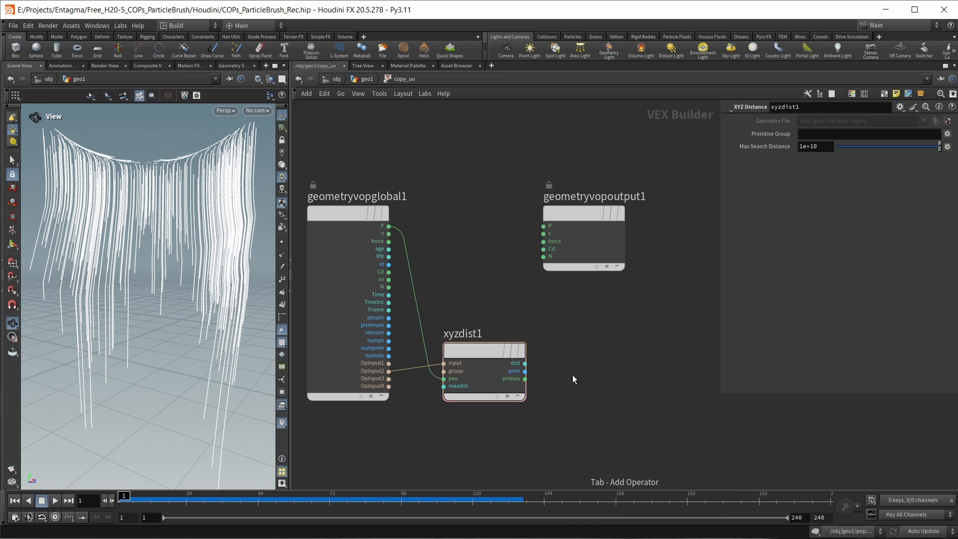
pyautogui.click(572, 375)
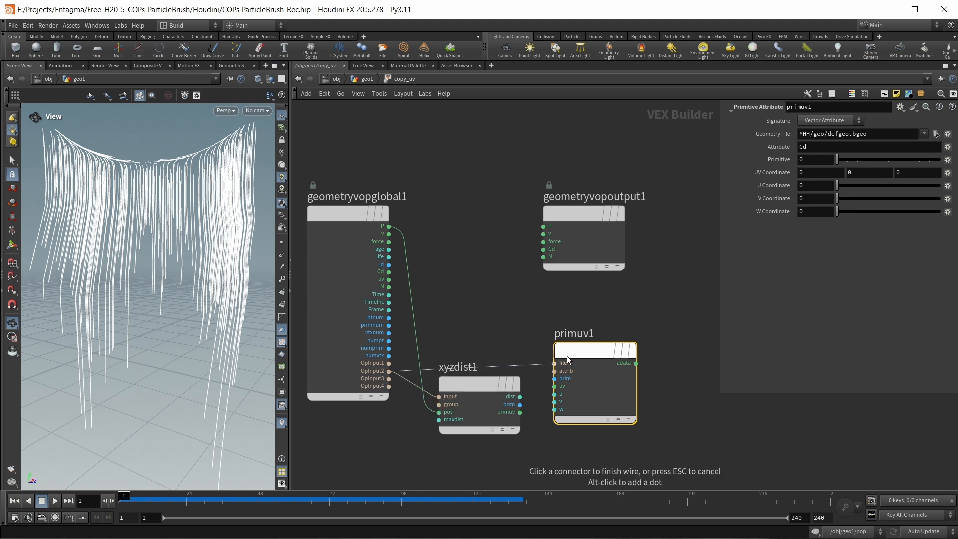
pyautogui.click(566, 357)
# - Connect xyzdist1's prim and primuv outputs to primuv1's prim and uv inputs
pyautogui.click(519, 404)
pyautogui.click(554, 378)
pyautogui.click(520, 412)
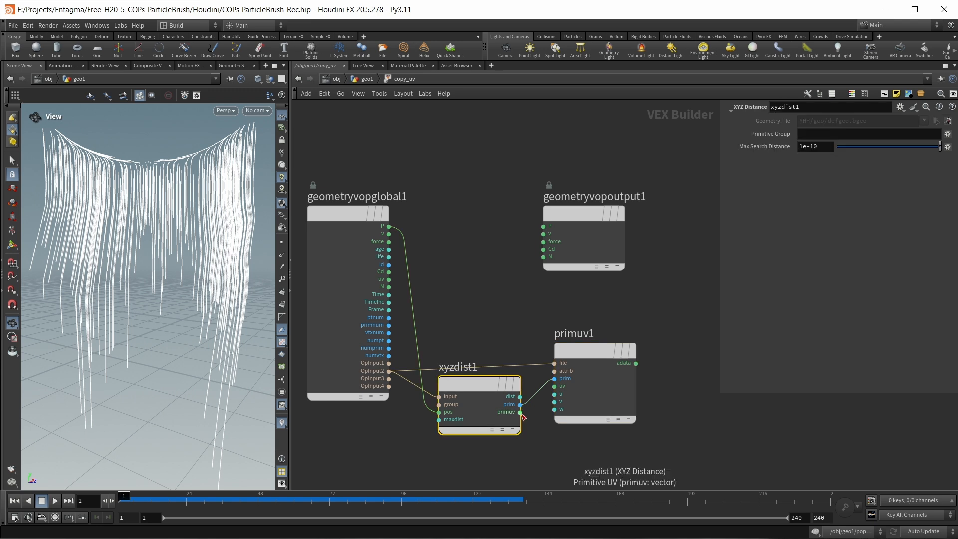
pyautogui.click(555, 386)
# - Set the attribute read by primuv1 to uv
pyautogui.click(594, 385)
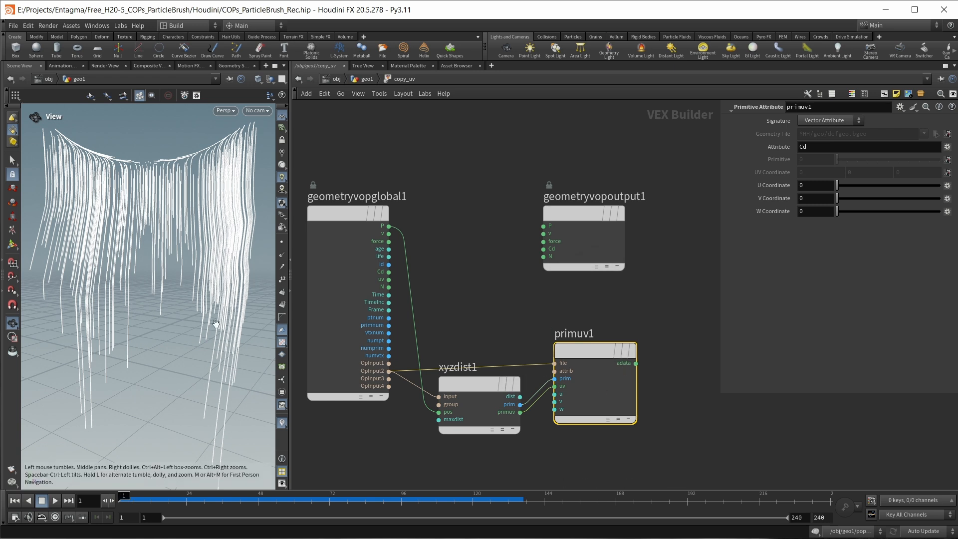
pyautogui.moveTo(692, 347); pyautogui.dragTo(668, 343, button='middle')
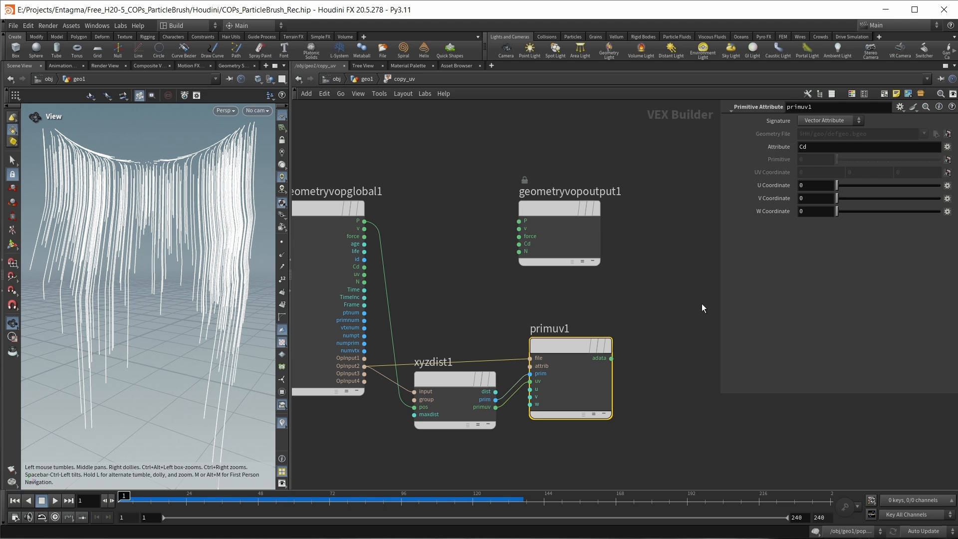
pyautogui.doubleClick(814, 145)
pyautogui.write('uv')
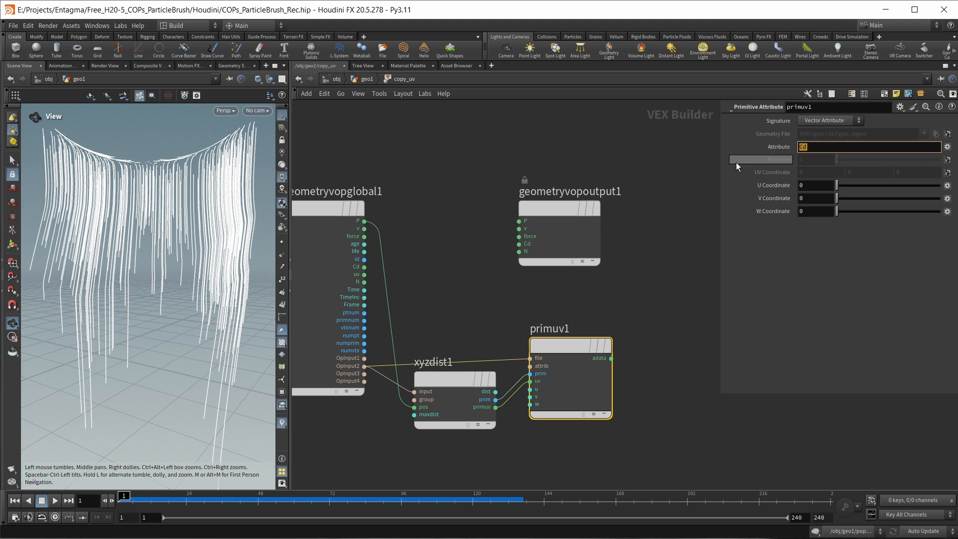
pyautogui.press('Return')
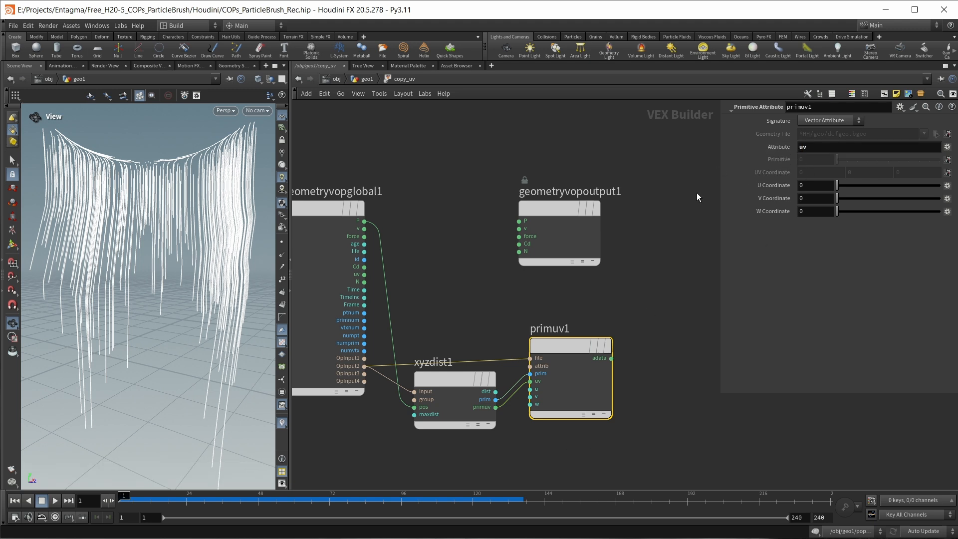
# - Add a Bind node for uv, set its type to Vector, feed it primuv1's adata output, and return to geo1
pyautogui.moveTo(696, 193); pyautogui.dragTo(646, 185, button='middle')
pyautogui.press('Tab')
pyautogui.write('bind')
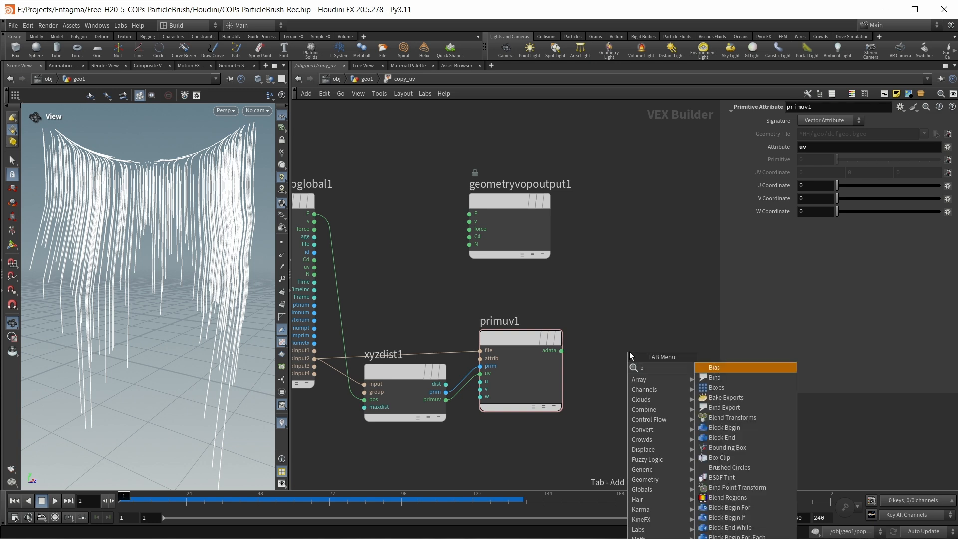
pyautogui.press('Return')
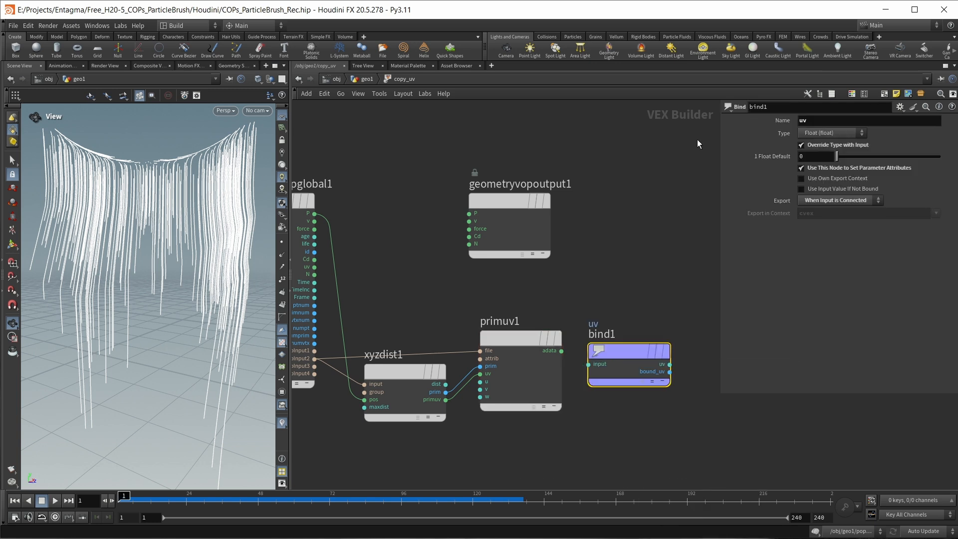
pyautogui.click(809, 134)
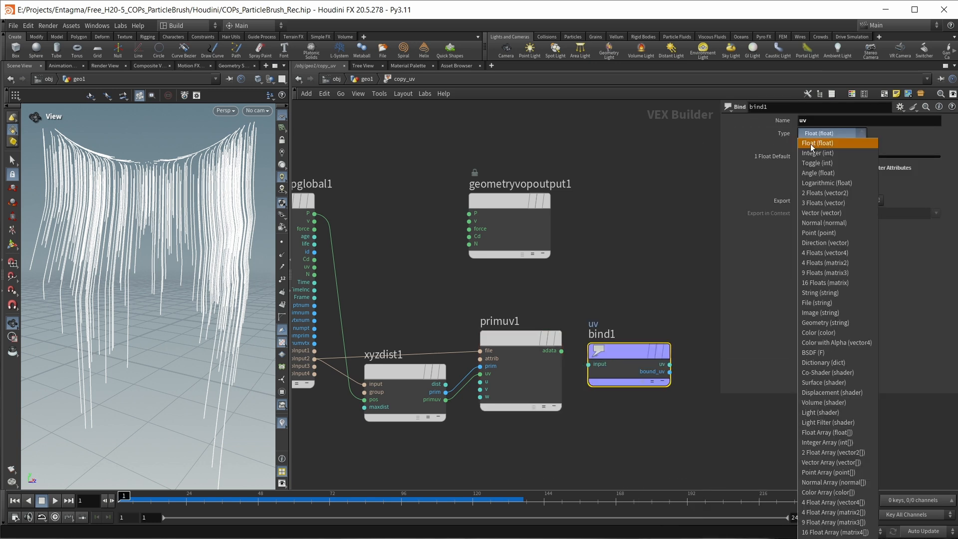
pyautogui.click(813, 213)
pyautogui.moveTo(561, 351); pyautogui.dragTo(588, 364)
pyautogui.press('u')
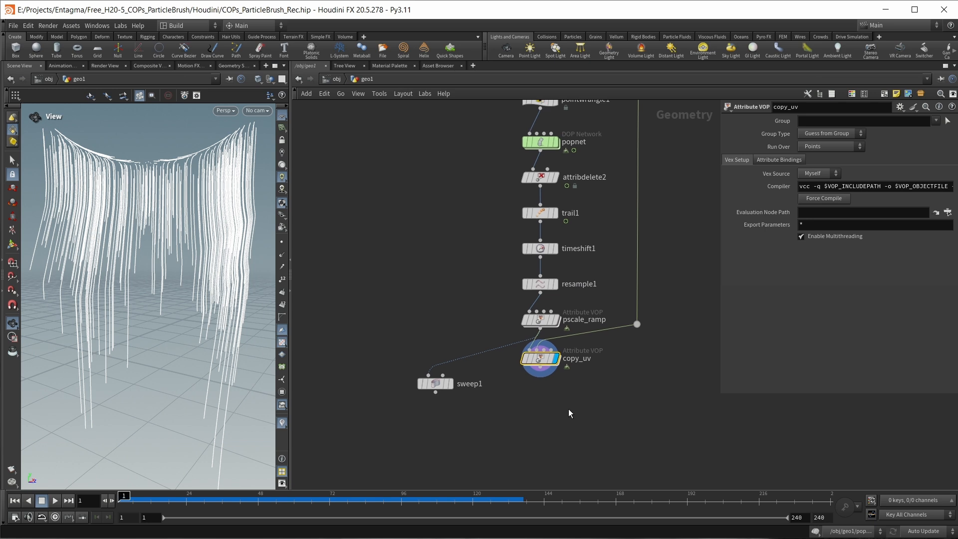
# - Add a Color node below copy_uv, connect it to copy_uv's output and make it the displayed node
pyautogui.moveTo(568, 417); pyautogui.dragTo(580, 396, button='middle')
pyautogui.scroll(-3, 158, 247)
pyautogui.scroll(1, 181, 251)
pyautogui.scroll(2, 153, 221)
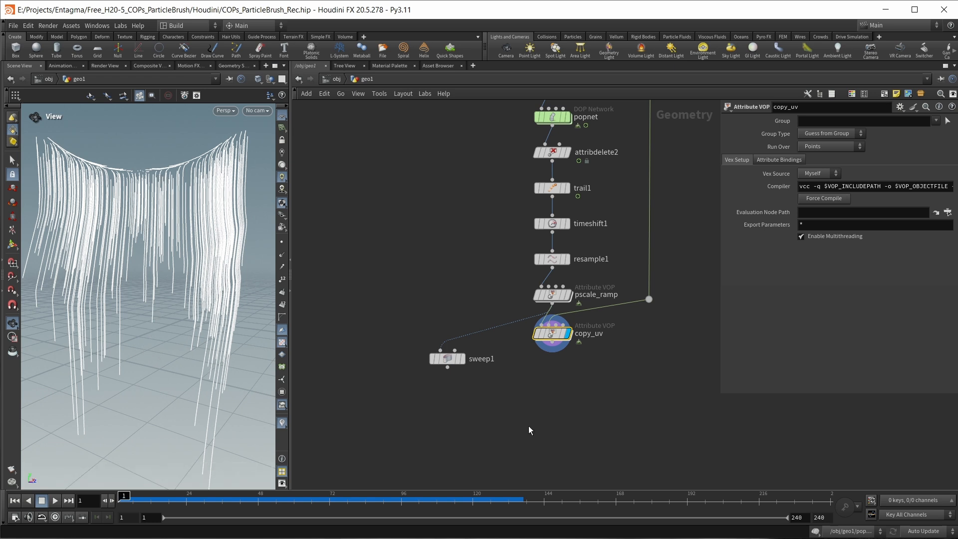
pyautogui.moveTo(544, 416); pyautogui.dragTo(540, 409, button='middle')
pyautogui.press('c')
pyautogui.click(541, 397)
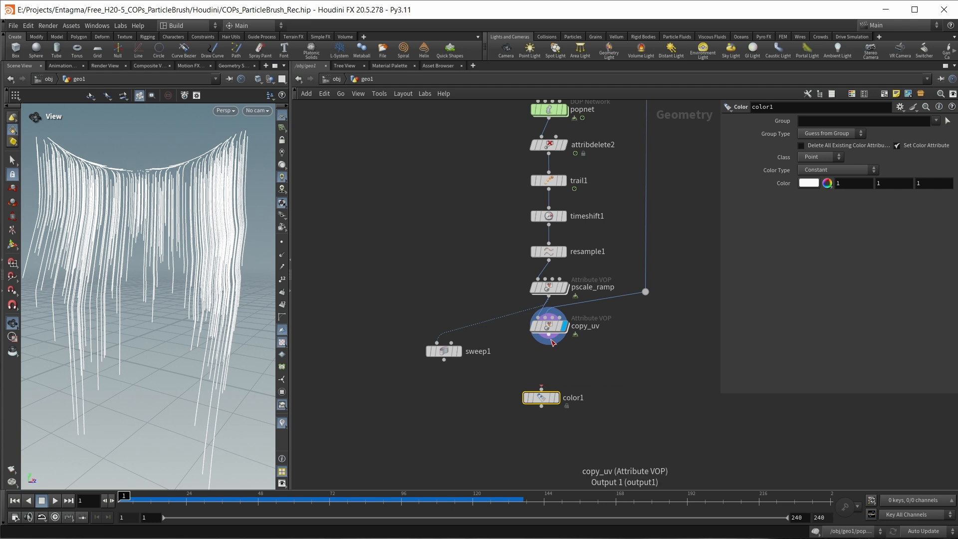
pyautogui.moveTo(541, 398); pyautogui.dragTo(549, 361)
# - Set color1's color type to Ramp from Attribute, driven by the curveu attribute
pyautogui.click(842, 170)
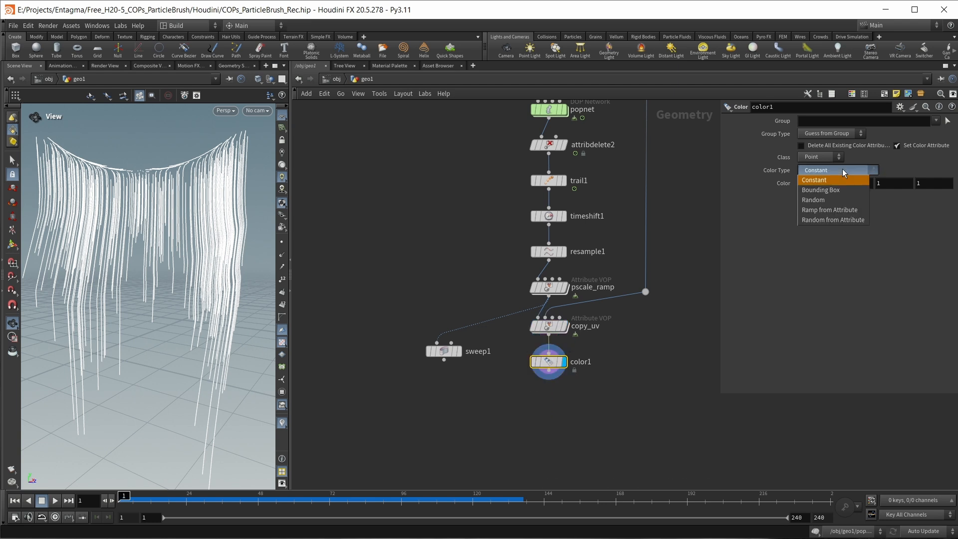
pyautogui.click(840, 211)
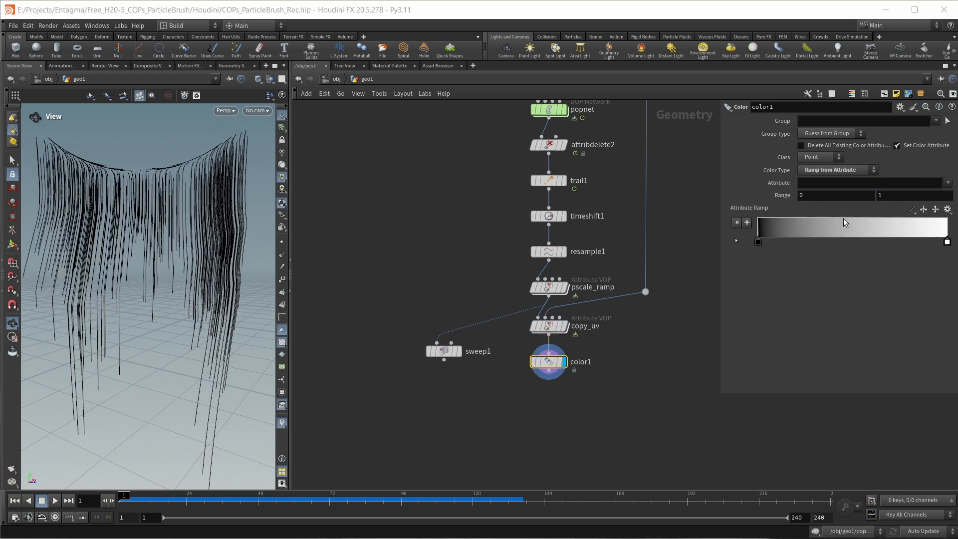
pyautogui.click(947, 183)
pyautogui.click(948, 216)
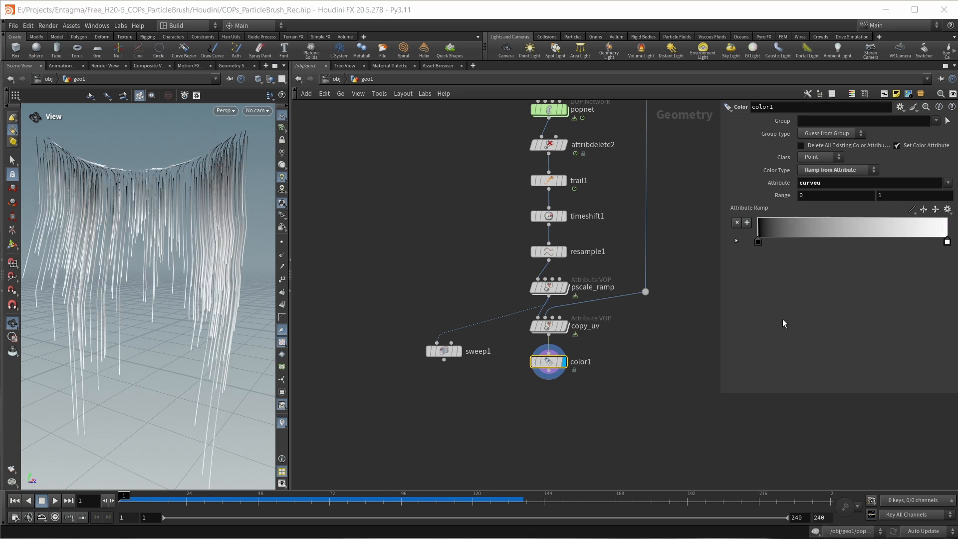
# - Reverse color1's ramp to run from white to black and move the white key about a third of the way along
pyautogui.click(924, 209)
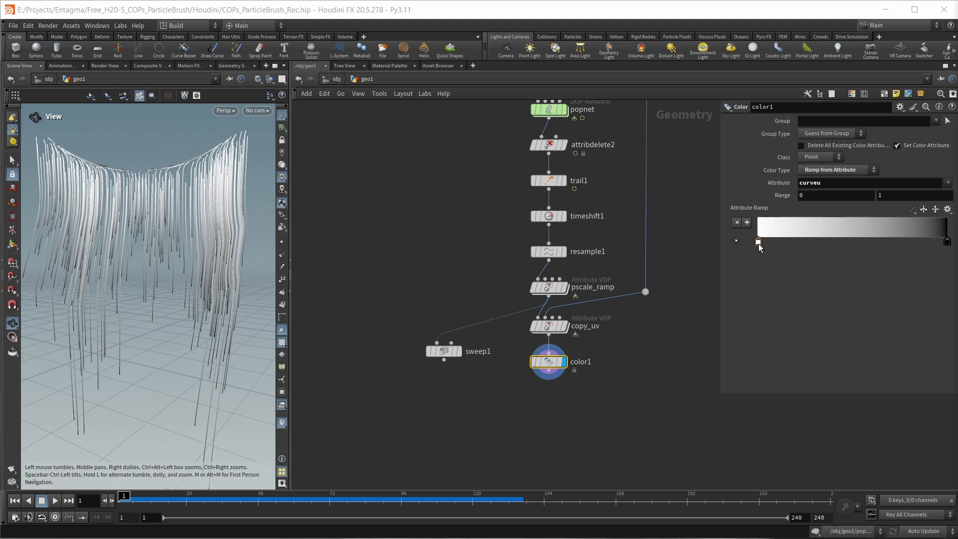
pyautogui.moveTo(757, 245); pyautogui.dragTo(819, 248)
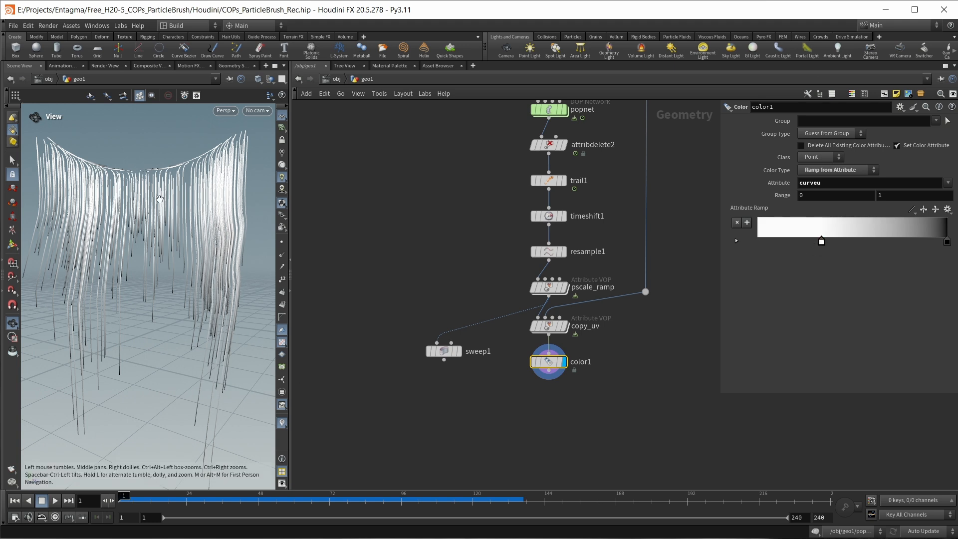
# - Examine the point attributes in color1's node info, including Cd, pscale and uv
pyautogui.scroll(-2, 543, 401)
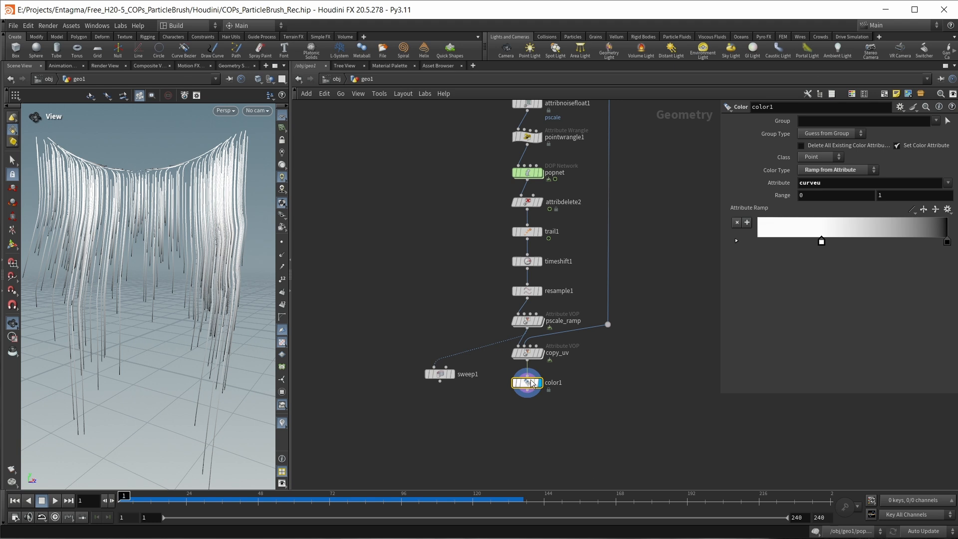
pyautogui.moveTo(526, 384)
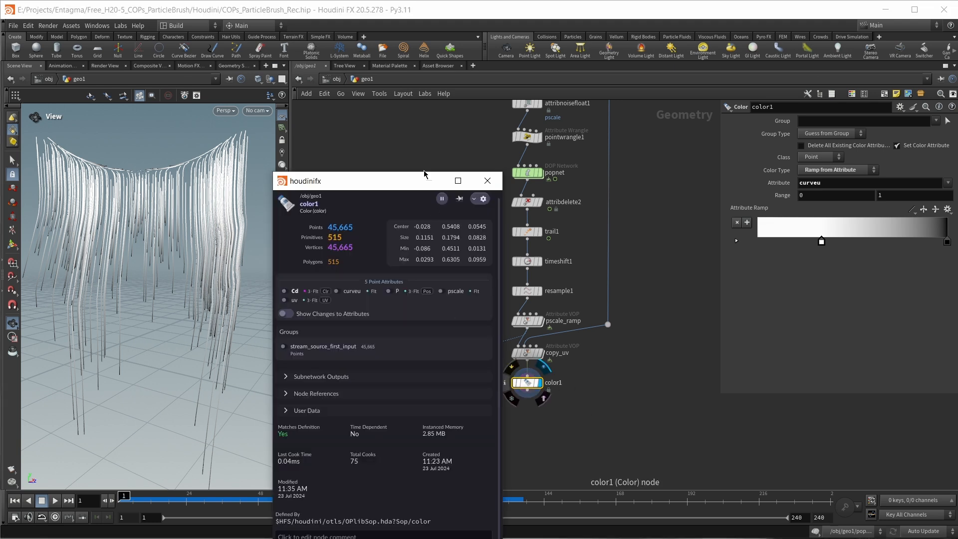
pyautogui.moveTo(424, 178); pyautogui.dragTo(475, 134)
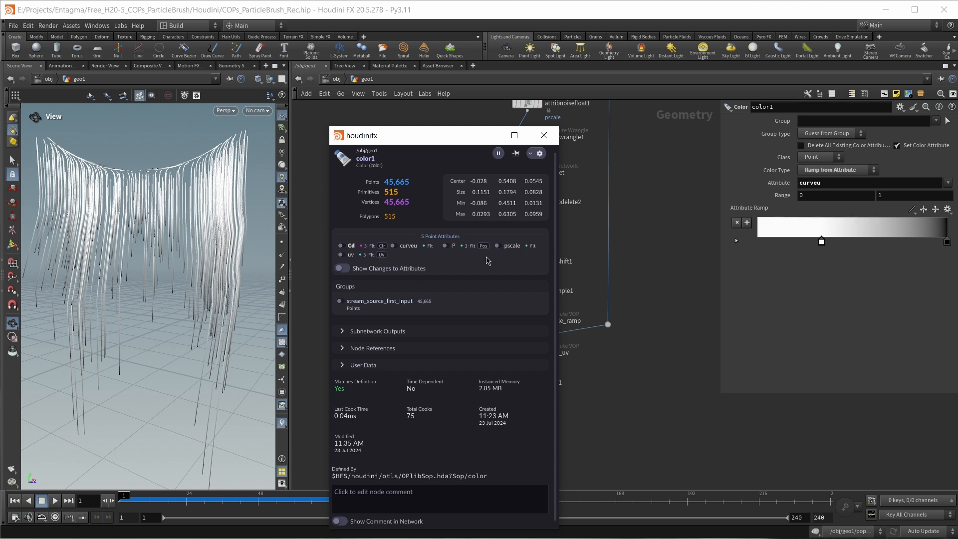
pyautogui.click(543, 143)
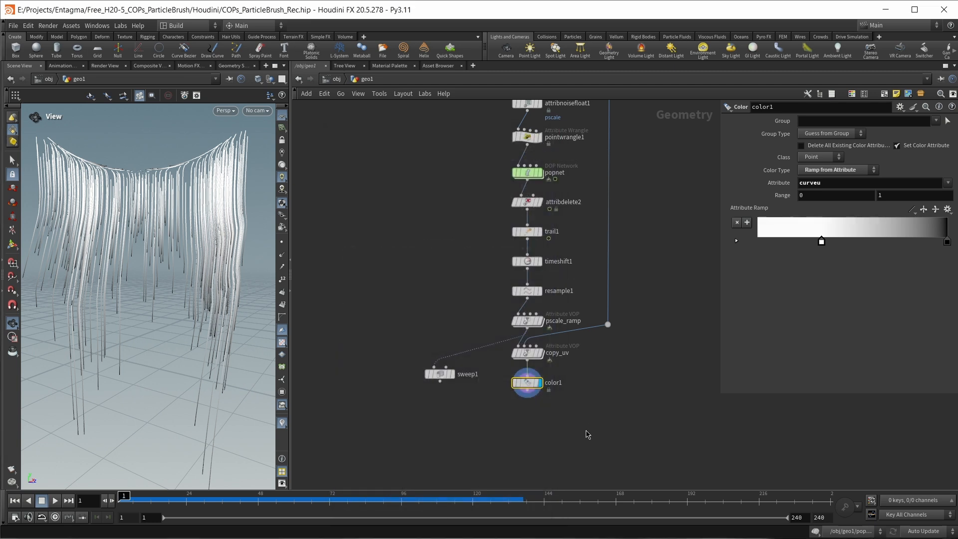
# - Add a Null below color1, rename it STAMP_POINTS and make it the displayed node
pyautogui.moveTo(585, 434); pyautogui.dragTo(576, 423, button='middle')
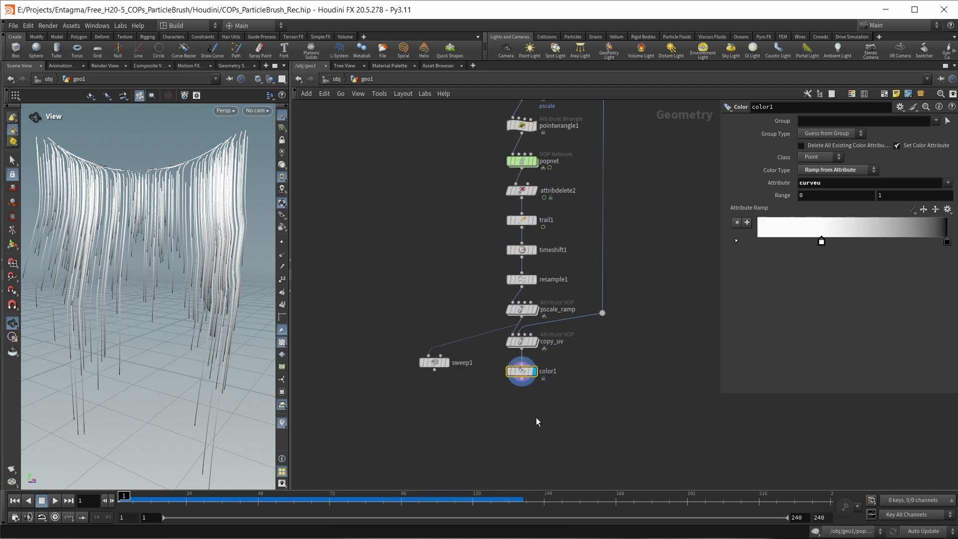
pyautogui.press('Tab')
pyautogui.write('null')
pyautogui.press('Return')
pyautogui.moveTo(536, 422); pyautogui.dragTo(523, 405)
pyautogui.doubleClick(556, 400)
pyautogui.write('STAMP_')
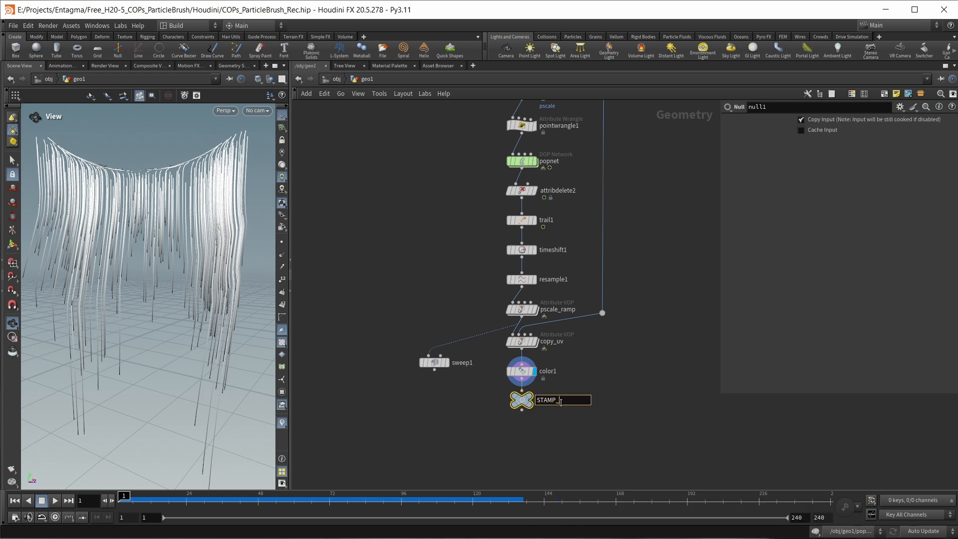
pyautogui.write('POINTS')
pyautogui.press('Return')
pyautogui.click(533, 402)
# - Add a COP Network node beside STAMP_POINTS and save the scene
pyautogui.press('h')
pyautogui.press('Tab')
pyautogui.write('cop')
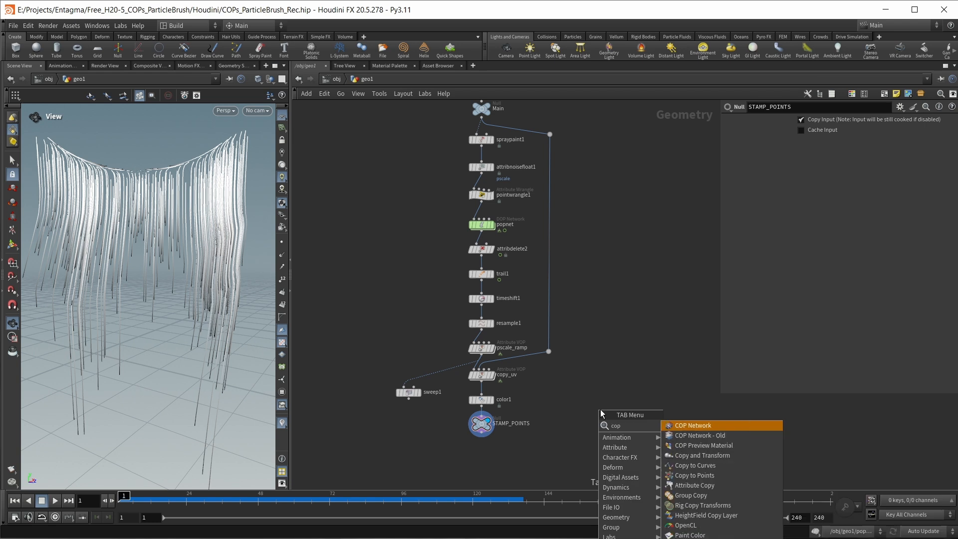
pyautogui.press('Return')
pyautogui.click(567, 423)
pyautogui.hotkey('ctrl', 's')
# - Inside copnet1, add a SOP Import node that uses an external SOP and load /obj/geo1/Main into it
pyautogui.doubleClick(568, 423)
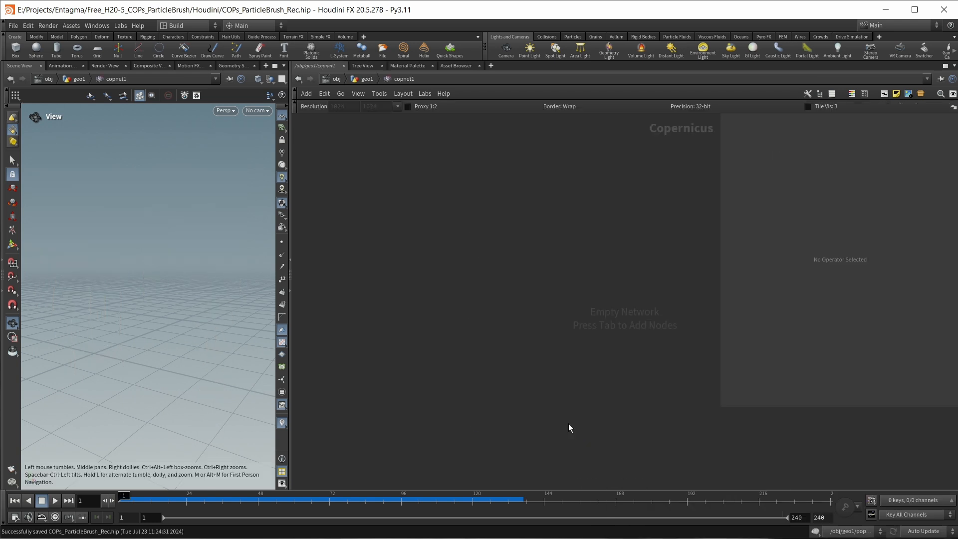
pyautogui.press('Tab')
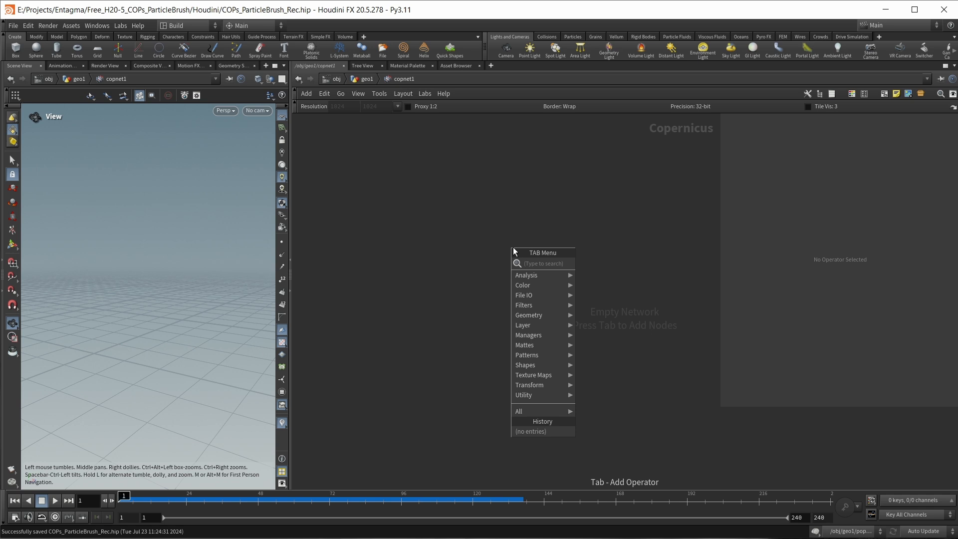
pyautogui.write('sop')
pyautogui.press('Return')
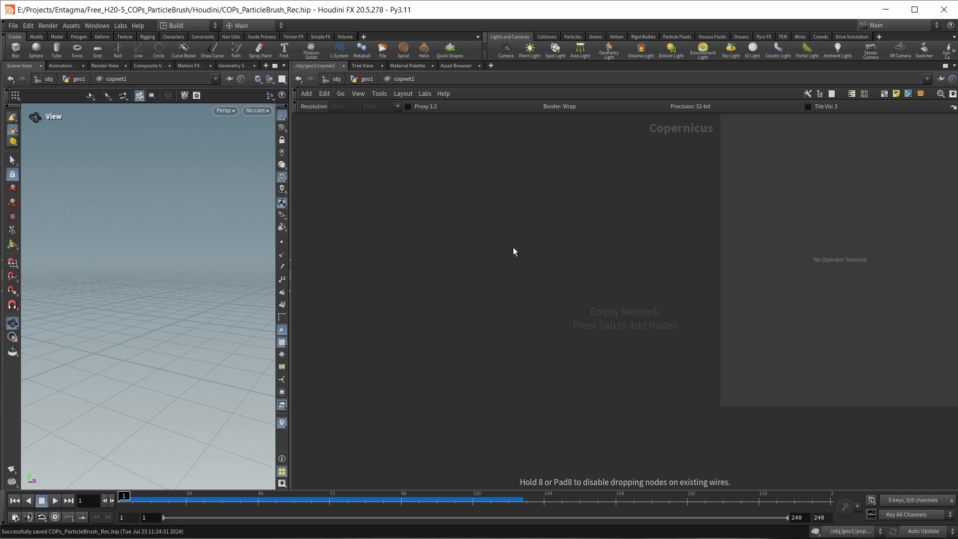
pyautogui.click(513, 247)
pyautogui.click(801, 133)
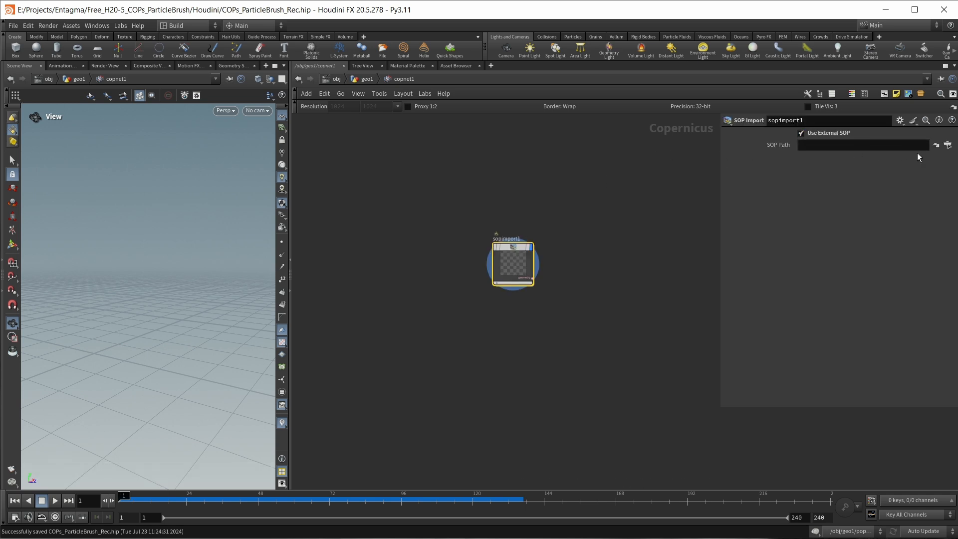
pyautogui.click(947, 144)
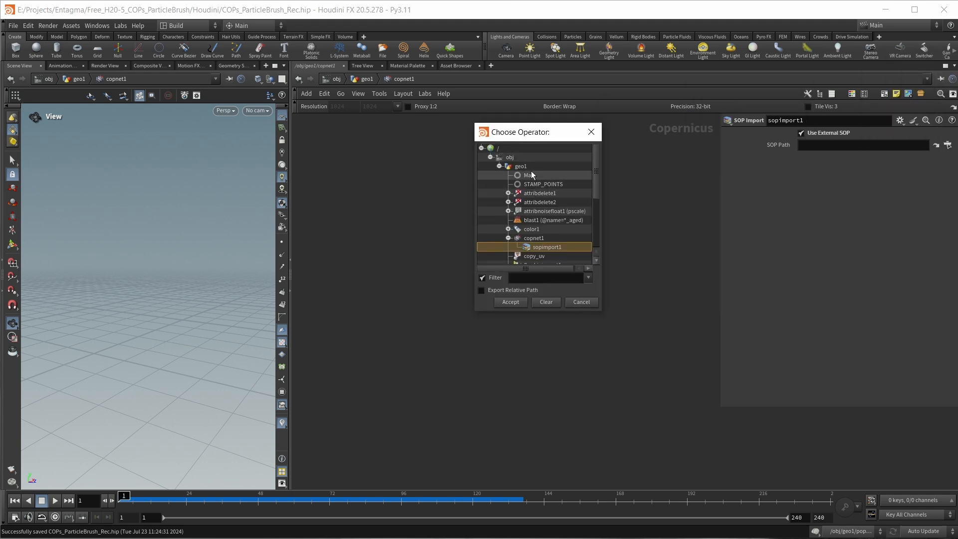
pyautogui.click(531, 174)
pyautogui.click(510, 302)
# - Add a Preview Material node fed by sopimport1's geometry and make it the displayed node
pyautogui.press('Tab')
pyautogui.write('preview')
pyautogui.press('Return')
pyautogui.click(564, 325)
pyautogui.moveTo(564, 324); pyautogui.dragTo(583, 250)
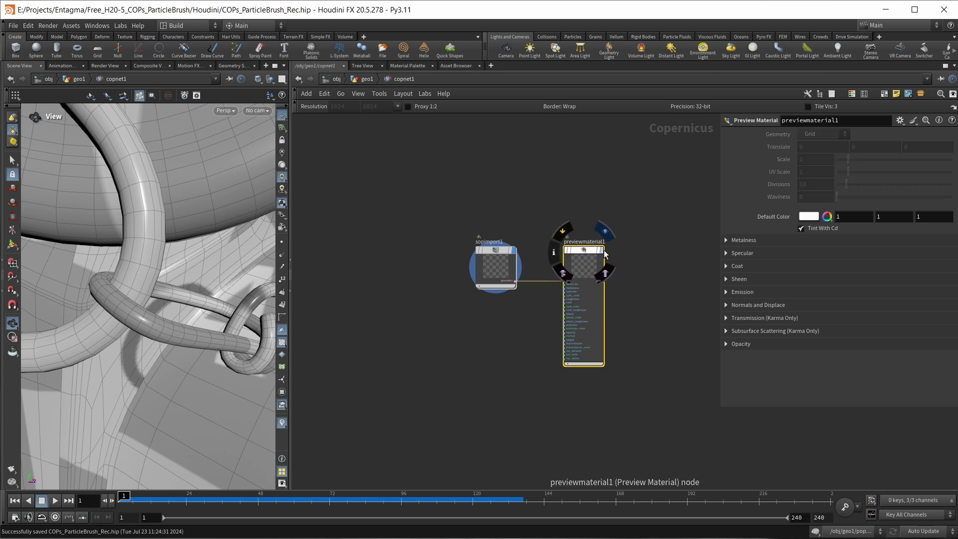
pyautogui.click(607, 279)
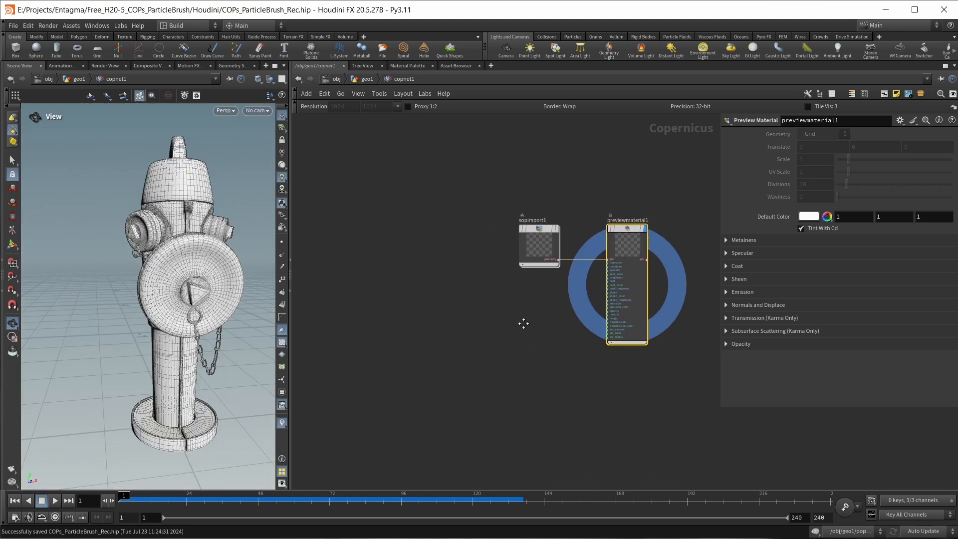
# - Duplicate sopimport1 to the lower left and set the copy's SOP path to /obj/geo1/STAMP_POINTS
pyautogui.click(538, 231)
pyautogui.keyDown('alt'); pyautogui.moveTo(540, 230); pyautogui.dragTo(362, 365); pyautogui.keyUp('alt')
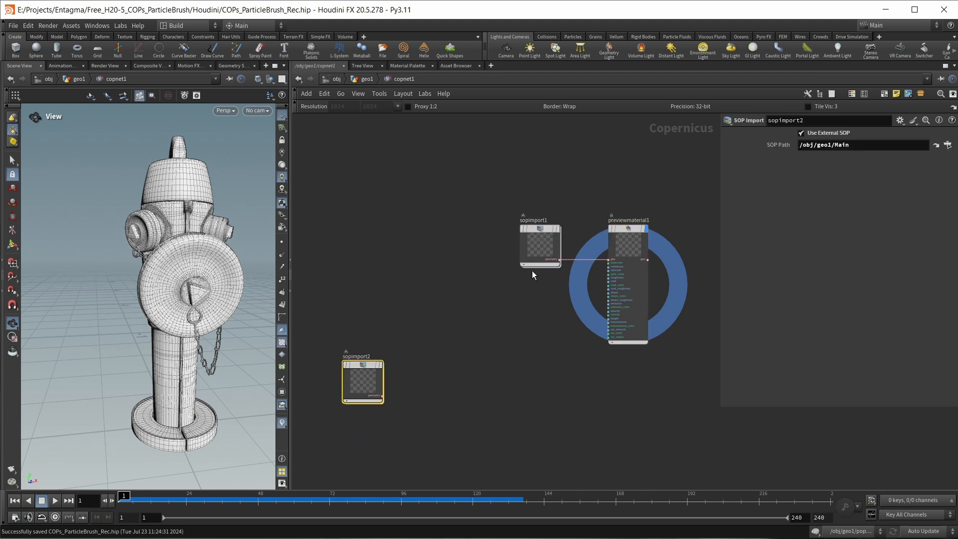
pyautogui.click(948, 145)
pyautogui.click(627, 180)
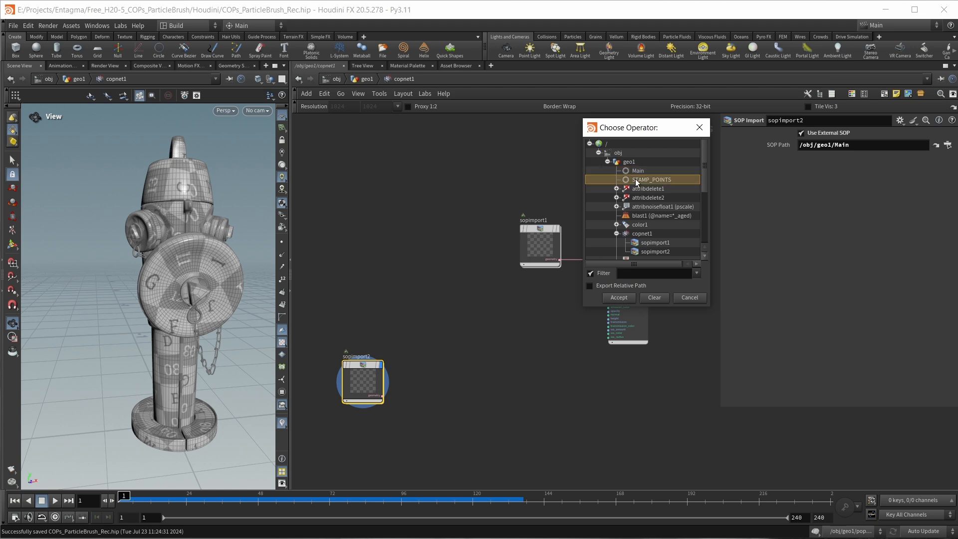
pyautogui.click(618, 297)
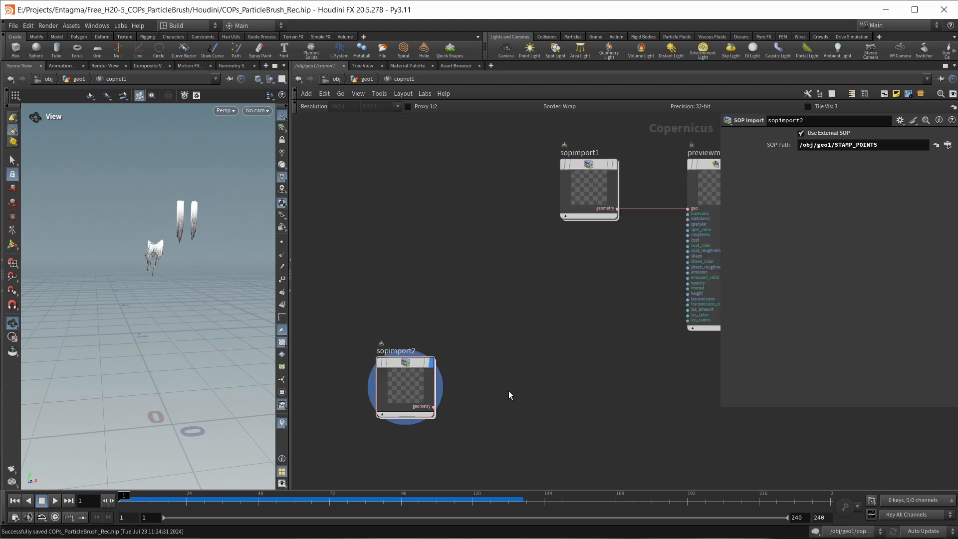
# - Add a displayed Rasterize Setup node after sopimport2 and set its space to UVs
pyautogui.press('Tab')
pyautogui.write('ras')
pyautogui.press('Down')
pyautogui.press('Down')
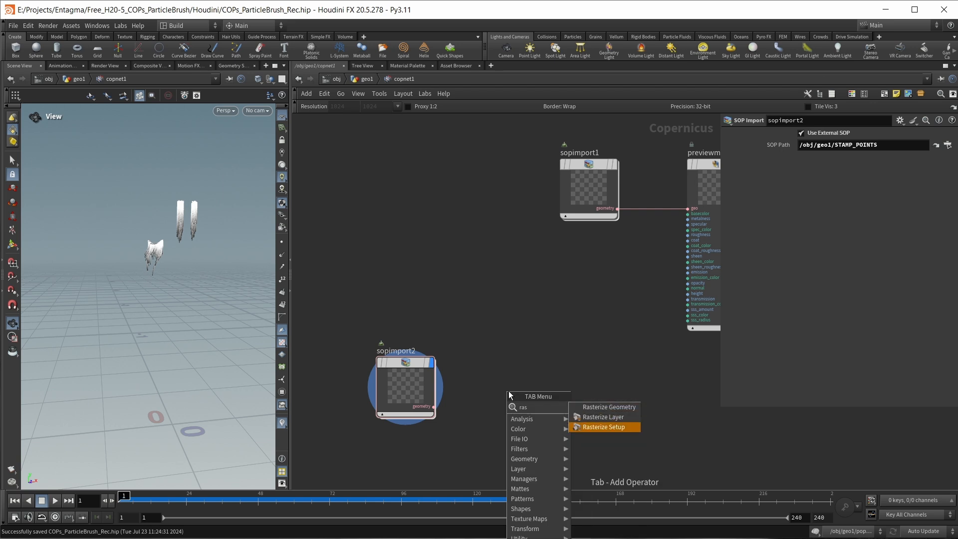
pyautogui.press('Return')
pyautogui.click(818, 134)
pyautogui.click(815, 155)
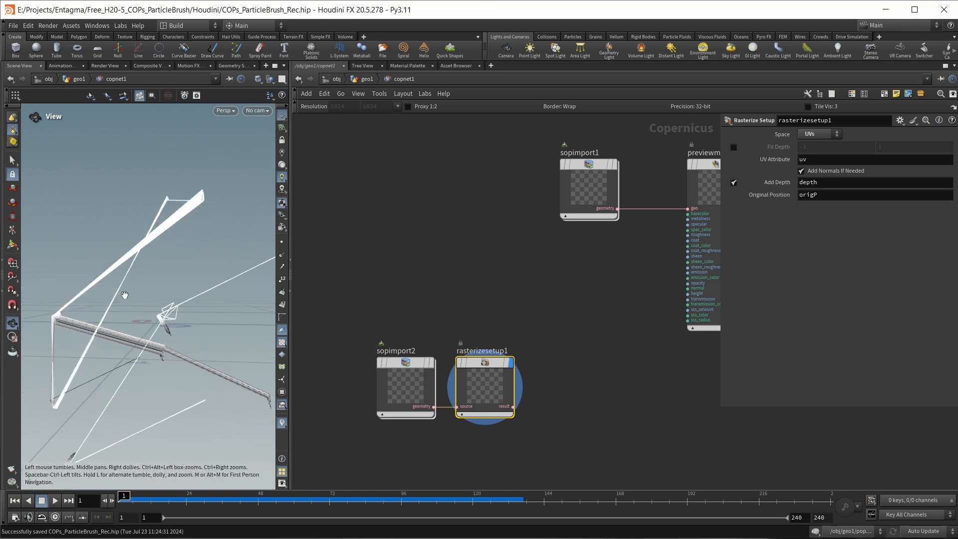
# - Examine the UV-space drip curves in an enlarged viewport, briefly showing their points
pyautogui.scroll(5, 53, 329)
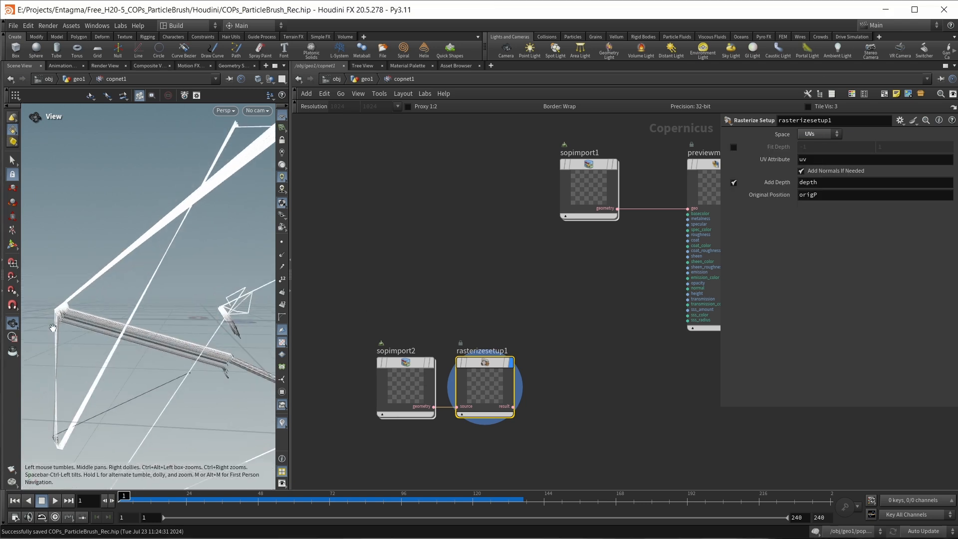
pyautogui.moveTo(74, 288); pyautogui.dragTo(266, 380)
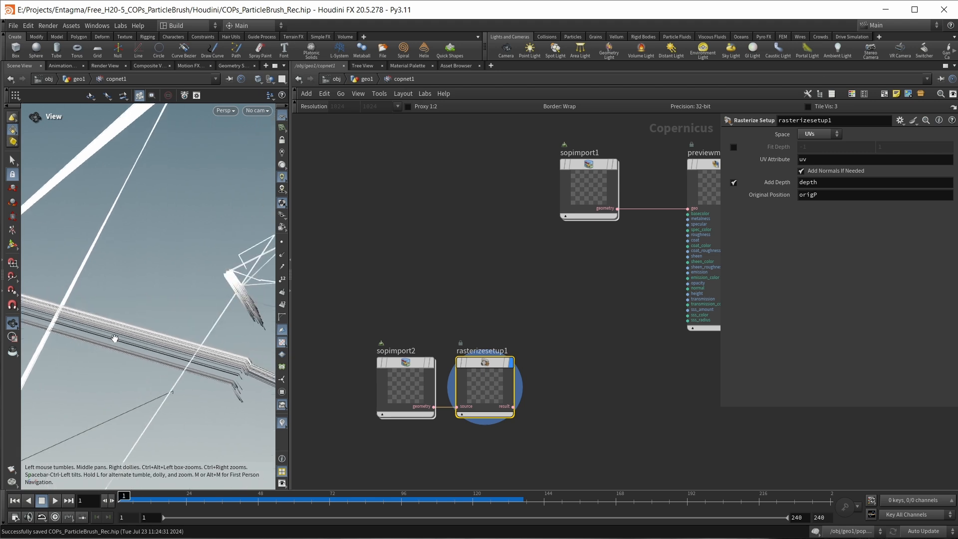
pyautogui.moveTo(35, 282); pyautogui.dragTo(140, 308, button='middle')
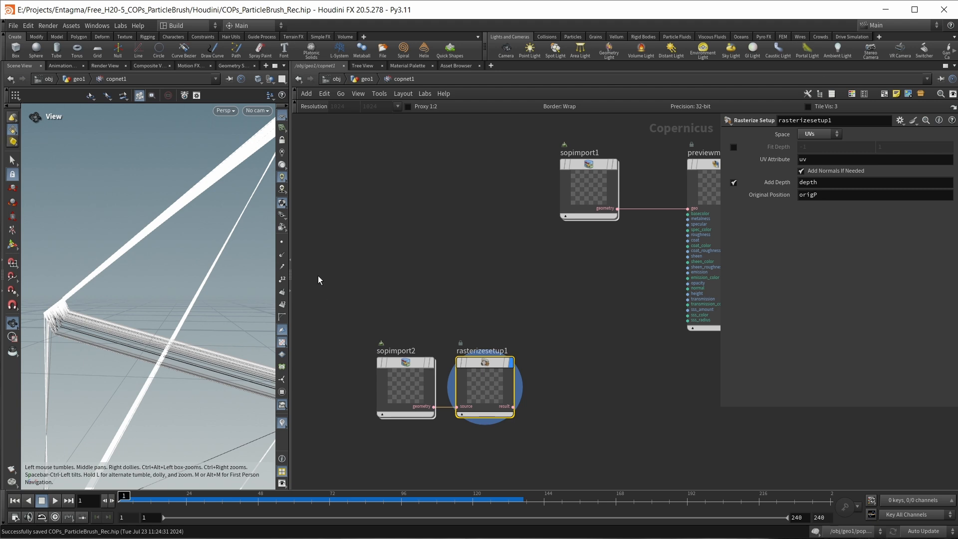
pyautogui.moveTo(290, 245); pyautogui.dragTo(459, 255)
pyautogui.moveTo(140, 329); pyautogui.dragTo(83, 338)
pyautogui.moveTo(190, 309); pyautogui.dragTo(108, 322)
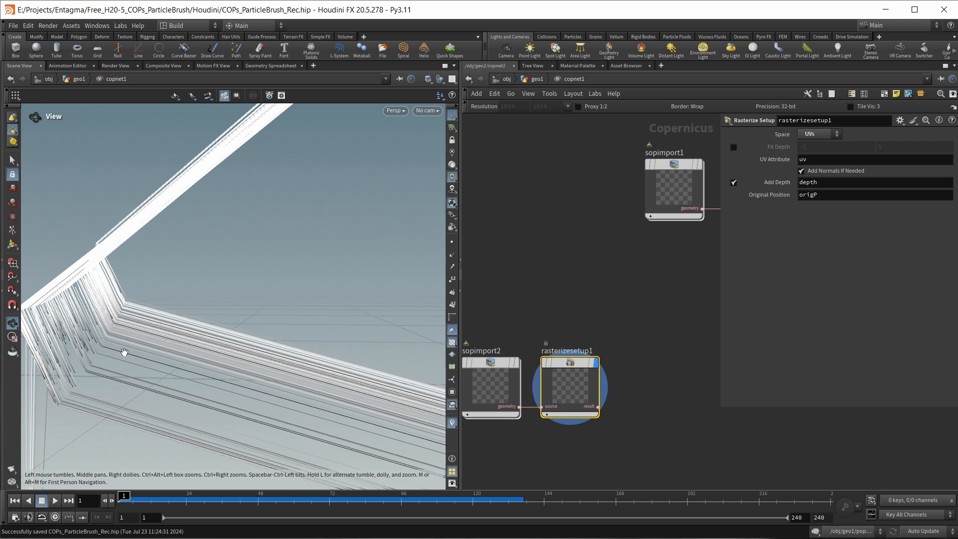
pyautogui.click(452, 242)
pyautogui.moveTo(349, 290); pyautogui.dragTo(222, 329)
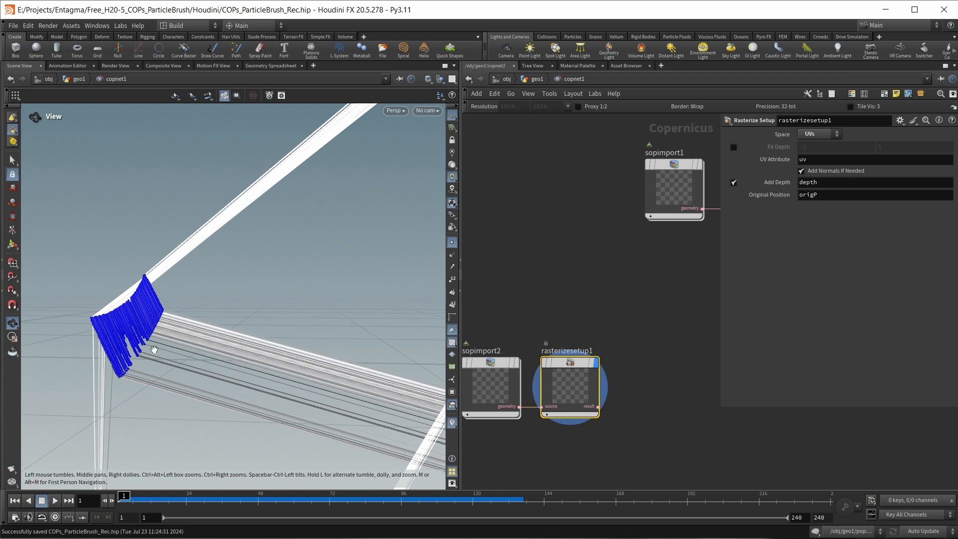
pyautogui.click(452, 242)
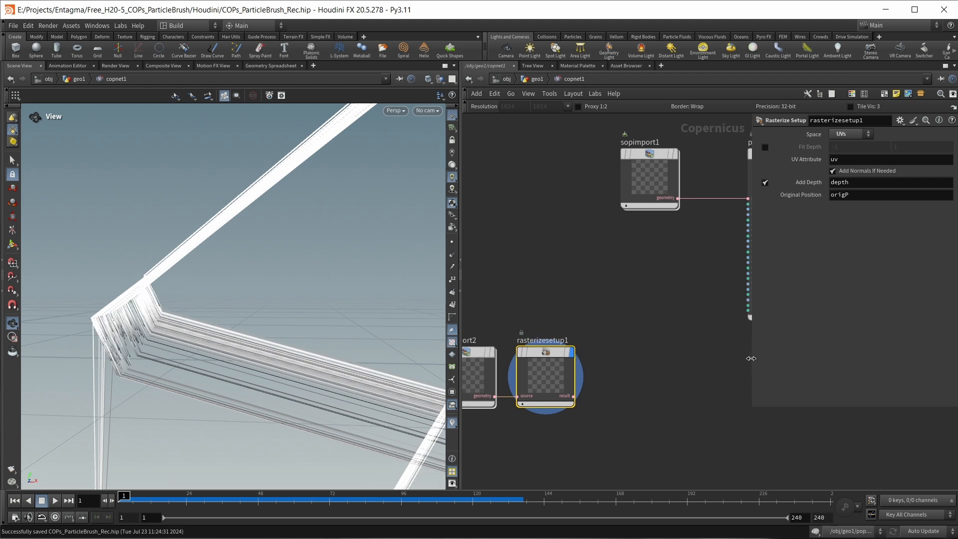
# - Add a Stamp Points node, connect rasterizesetup1's result to its points input and display it
pyautogui.press('Tab')
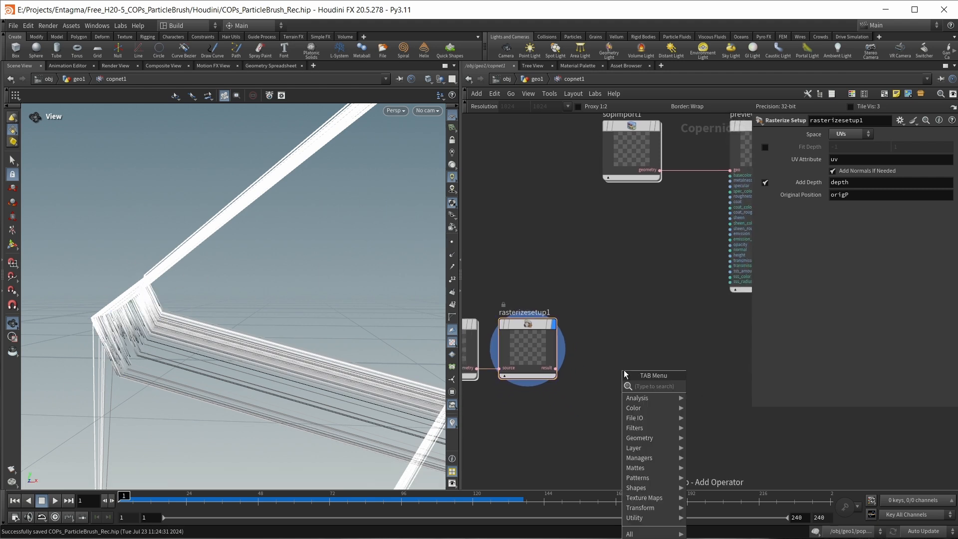
pyautogui.write('stamp')
pyautogui.press('Return')
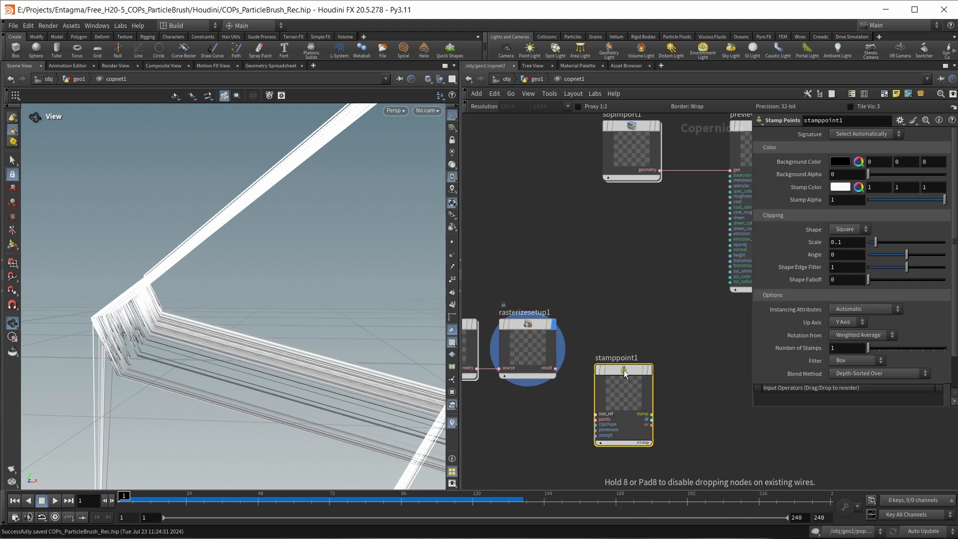
pyautogui.click(615, 322)
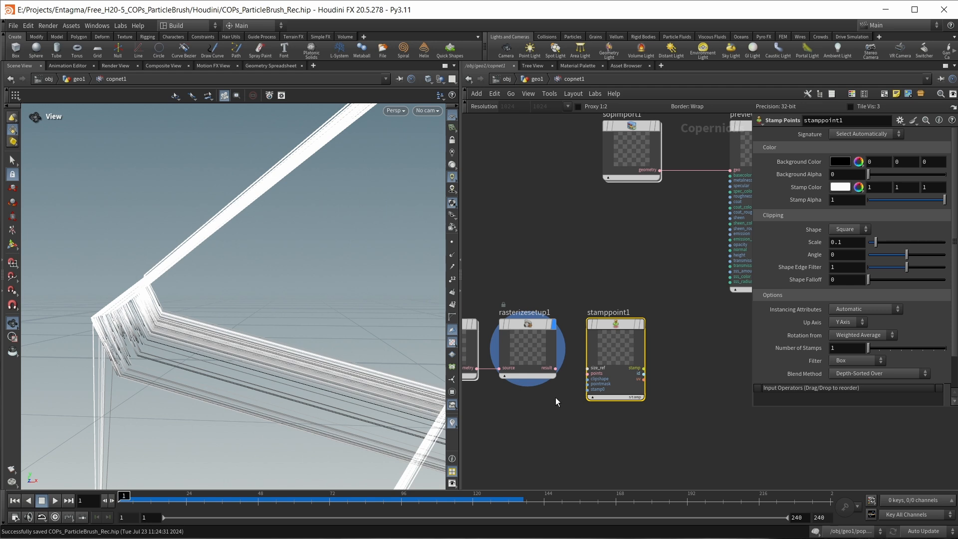
pyautogui.moveTo(555, 368); pyautogui.dragTo(615, 369)
pyautogui.moveTo(643, 327)
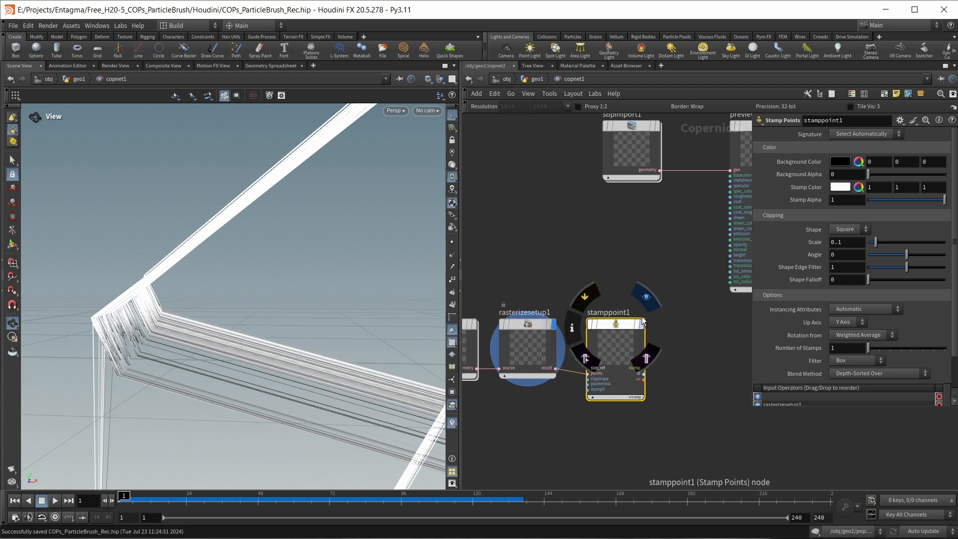
pyautogui.click(643, 326)
# - Set the COP network's resolution to 4096 by 4096
pyautogui.moveTo(324, 350); pyautogui.dragTo(188, 261)
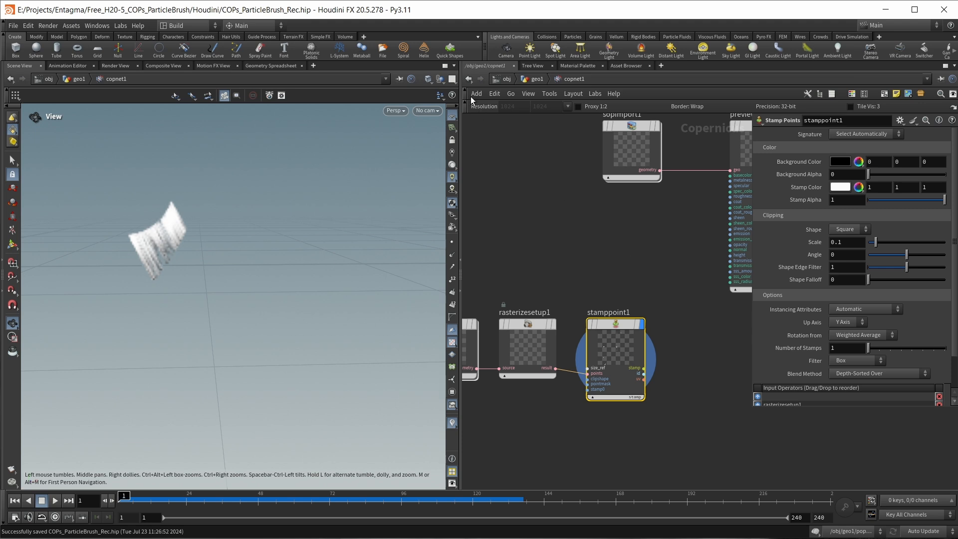
pyautogui.click(568, 106)
pyautogui.click(584, 358)
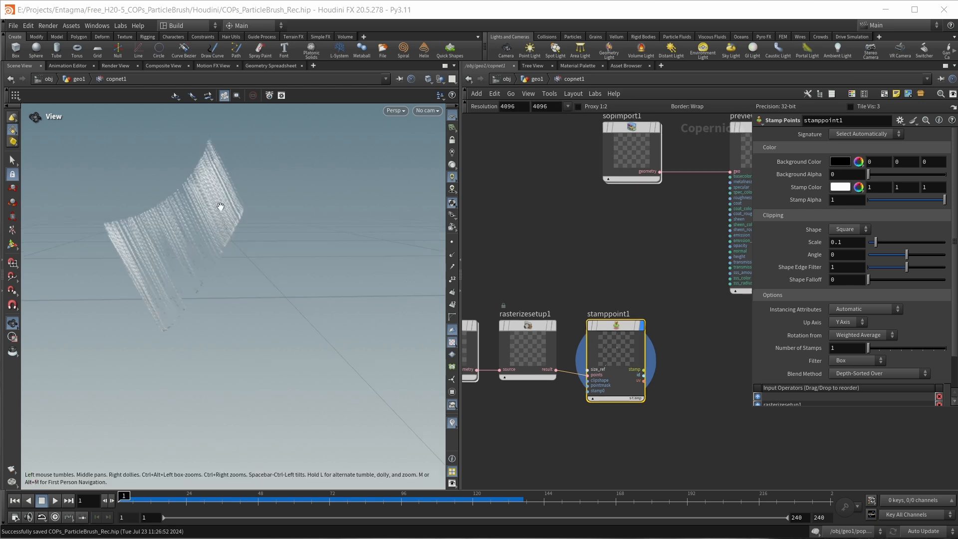
pyautogui.scroll(-5, 221, 206)
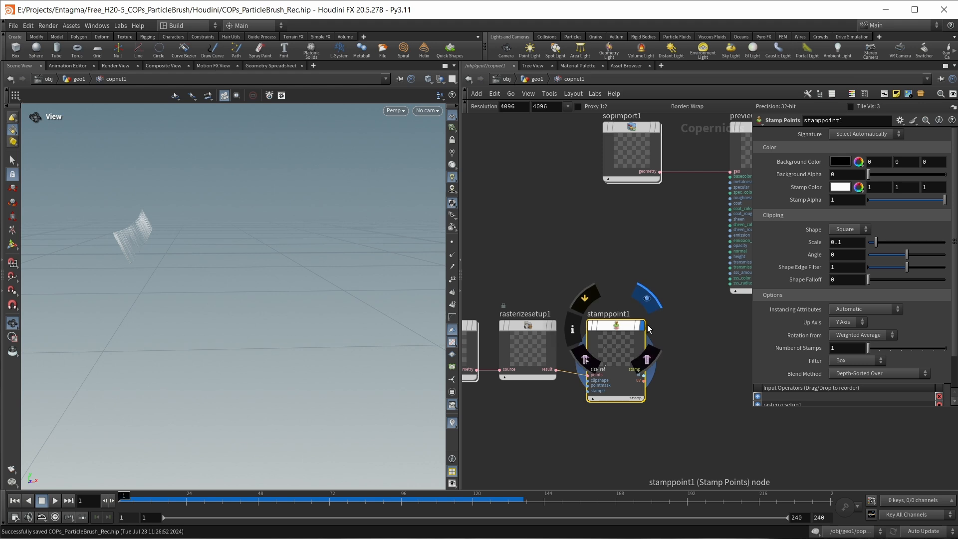
# - Set stamppoint1's signature to Mono and inspect the stamped drips up close
pyautogui.click(842, 133)
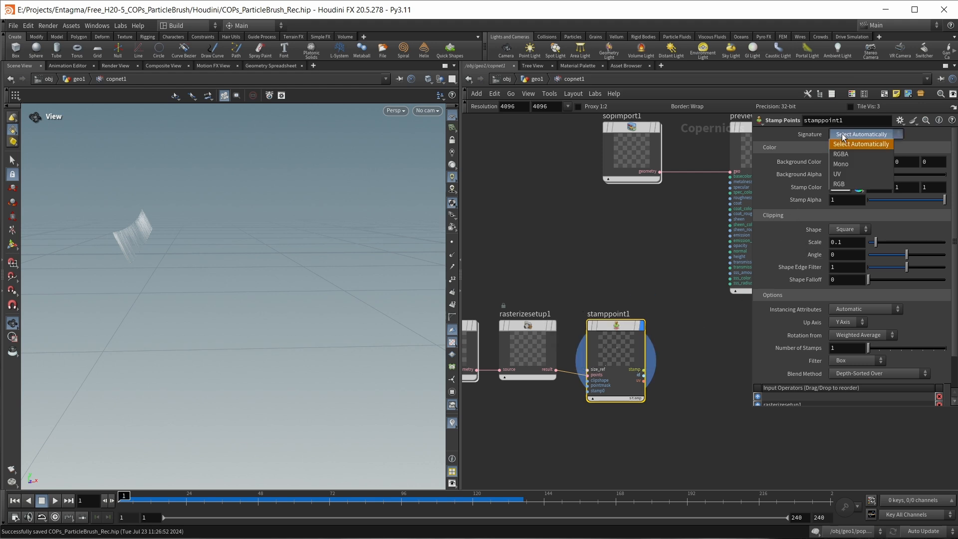
pyautogui.click(842, 165)
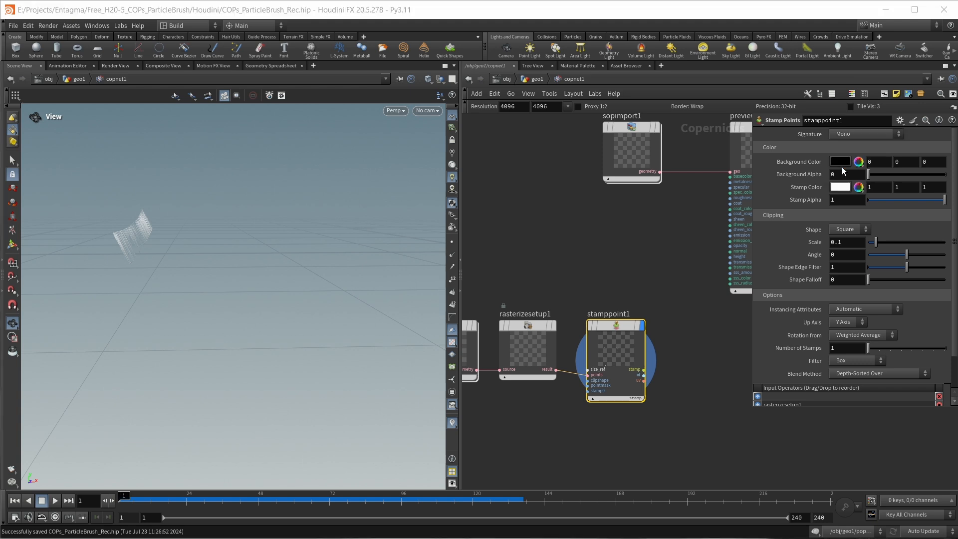
pyautogui.moveTo(310, 278); pyautogui.dragTo(199, 293)
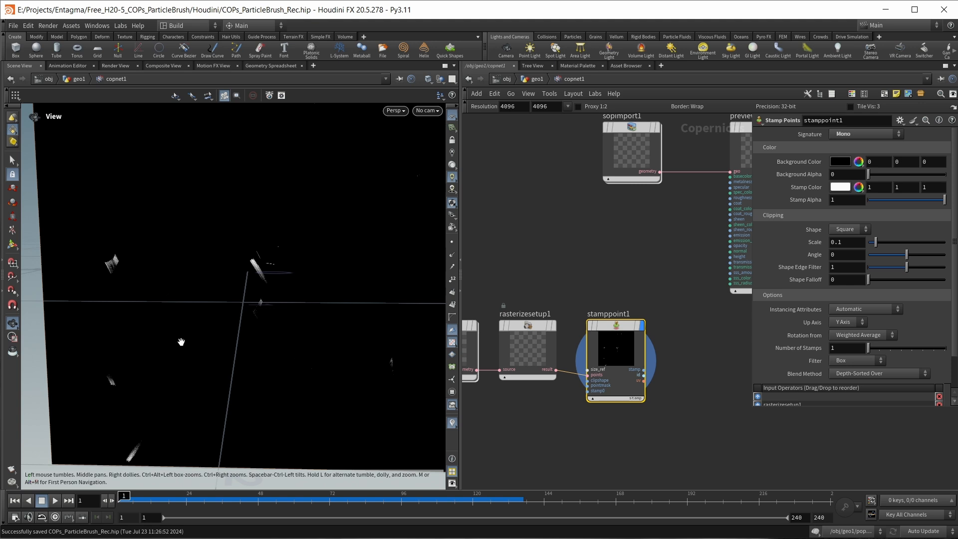
pyautogui.moveTo(256, 276); pyautogui.dragTo(258, 292)
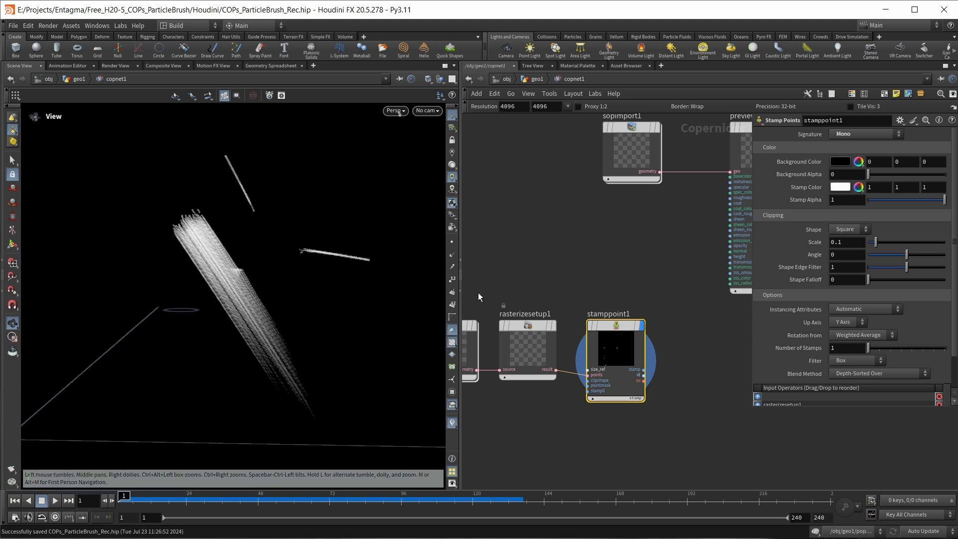
pyautogui.scroll(3, 241, 328)
pyautogui.scroll(-1, 867, 235)
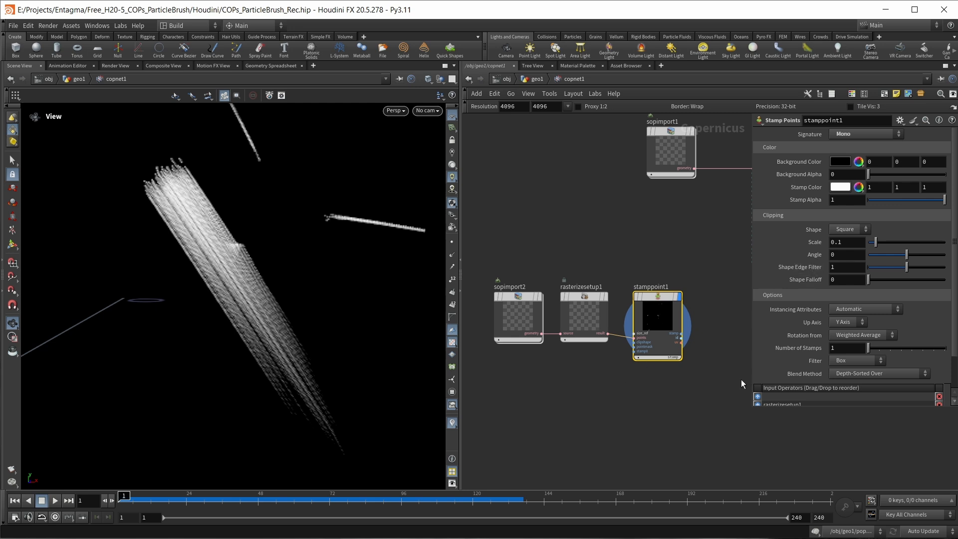
# - Add an SDF Shape node below sopimport2 and display its circle
pyautogui.moveTo(562, 409); pyautogui.dragTo(577, 385, button='middle')
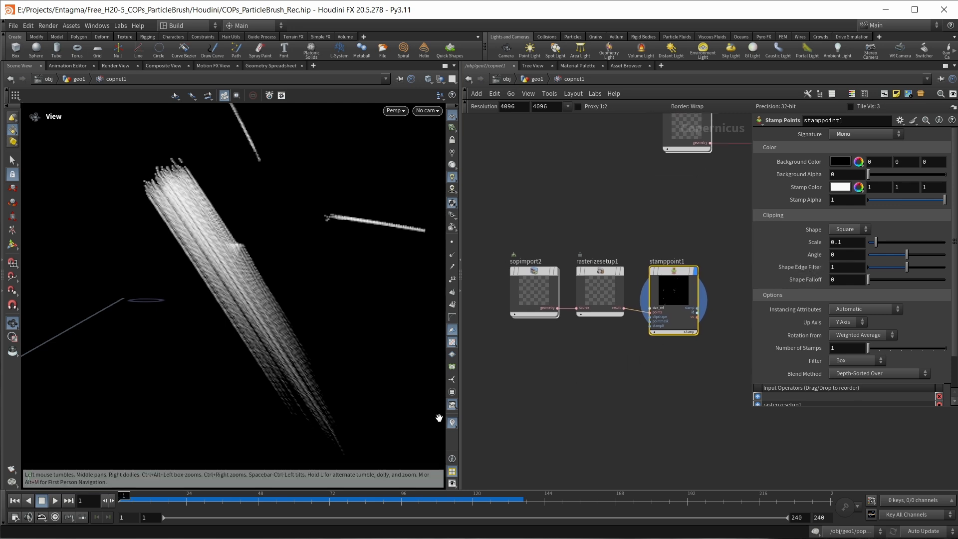
pyautogui.moveTo(460, 410); pyautogui.dragTo(437, 408)
pyautogui.scroll(2, 519, 406)
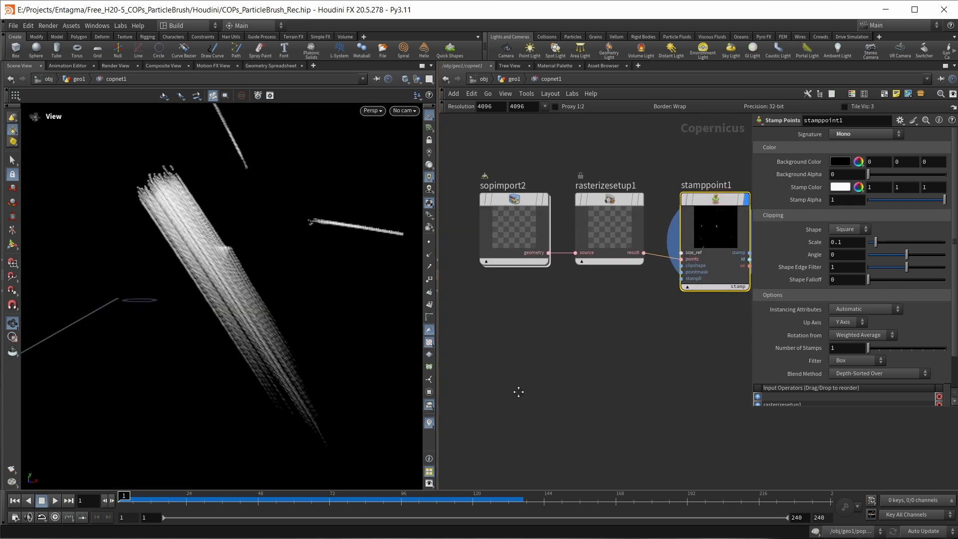
pyautogui.moveTo(516, 389); pyautogui.dragTo(509, 387, button='middle')
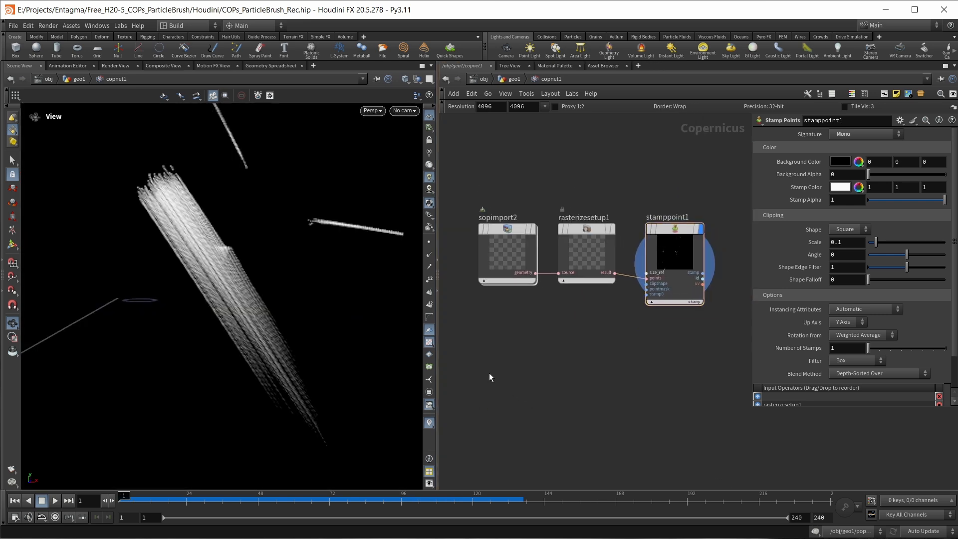
pyautogui.press('Tab')
pyautogui.write('sdf')
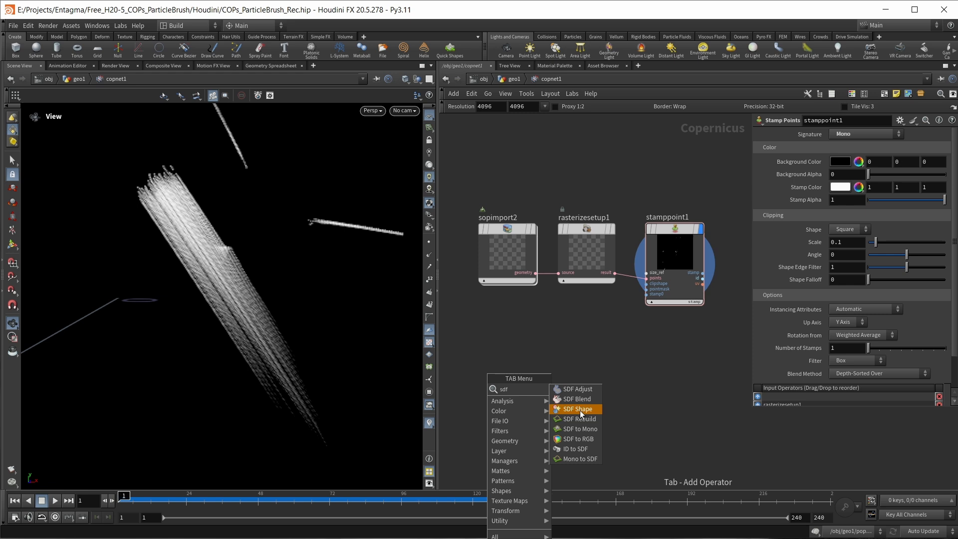
pyautogui.click(579, 410)
pyautogui.click(504, 372)
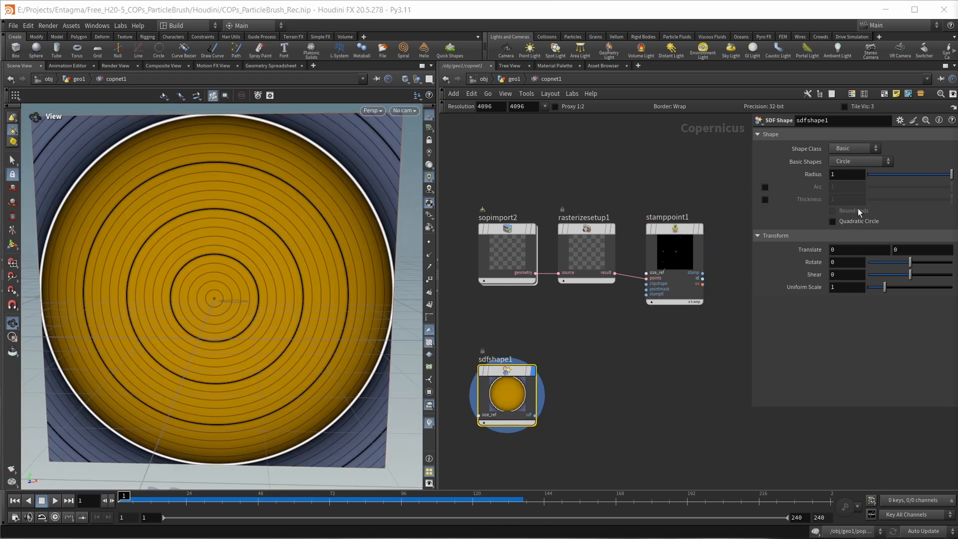
# - Set the radius of sdfshape1's circle to 0.5
pyautogui.click(844, 174)
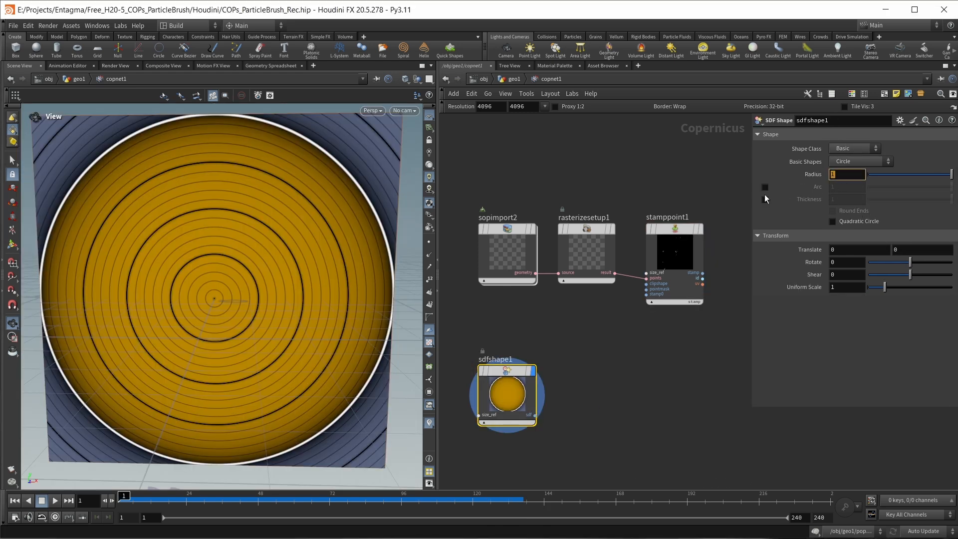
pyautogui.write('.5')
pyautogui.press('Return')
# - Add an SDF to Mono node fed by sdfshape1's sdf output and display it
pyautogui.press('Tab')
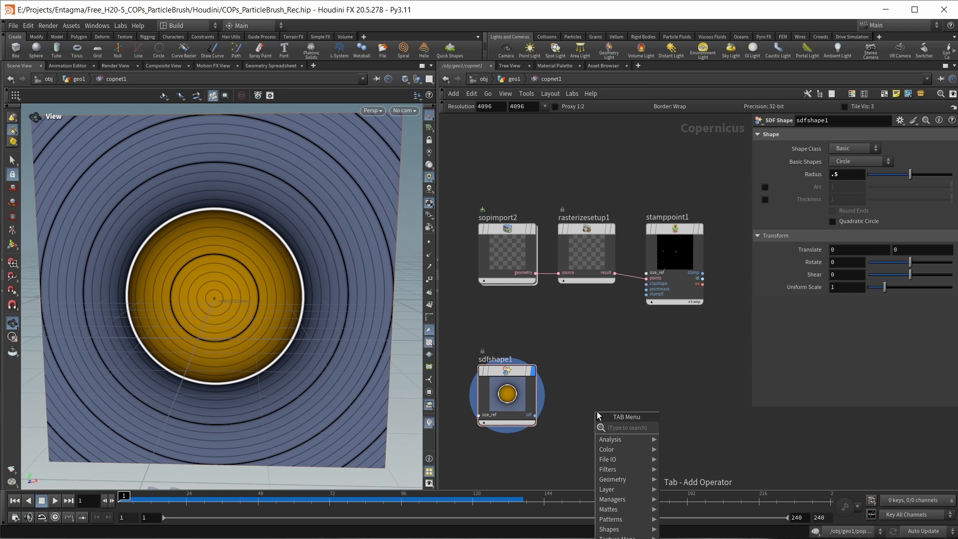
pyautogui.write('sdf to mono')
pyautogui.press('Return')
pyautogui.click(594, 375)
pyautogui.click(620, 369)
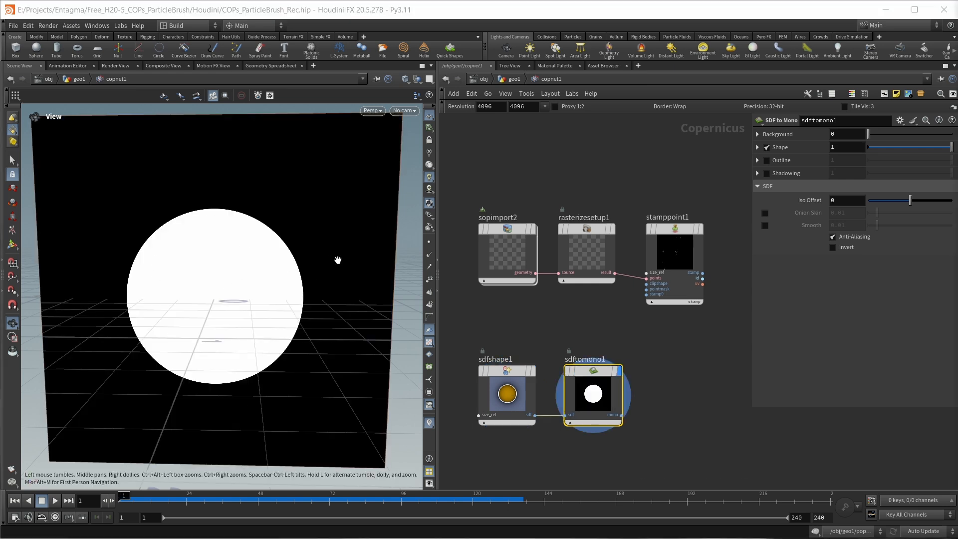
# - Enable smoothing on sdftomono1 with a value of 0.3 and set its iso offset to 0.018
pyautogui.click(765, 225)
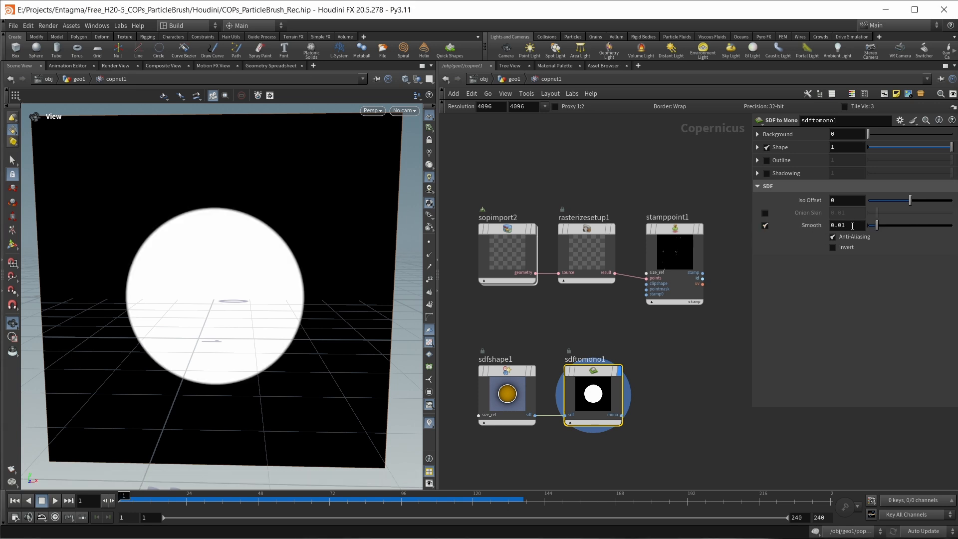
pyautogui.moveTo(854, 225); pyautogui.dragTo(836, 229)
pyautogui.write('3')
pyautogui.press('Return')
pyautogui.moveTo(911, 199)
pyautogui.mouseDown()
pyautogui.moveTo(919, 199)
pyautogui.moveTo(912, 202)
pyautogui.mouseUp()
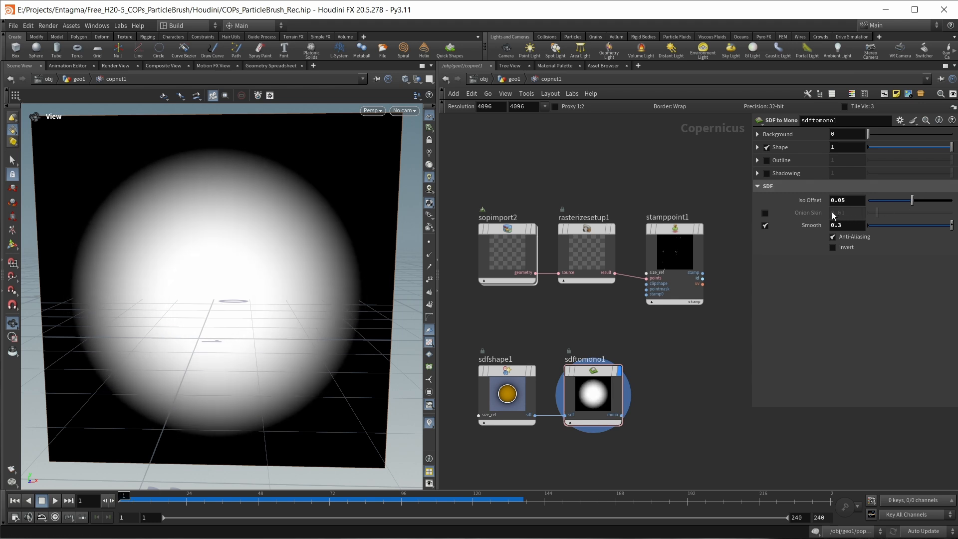
pyautogui.doubleClick(853, 202)
pyautogui.write('018')
pyautogui.press('Return')
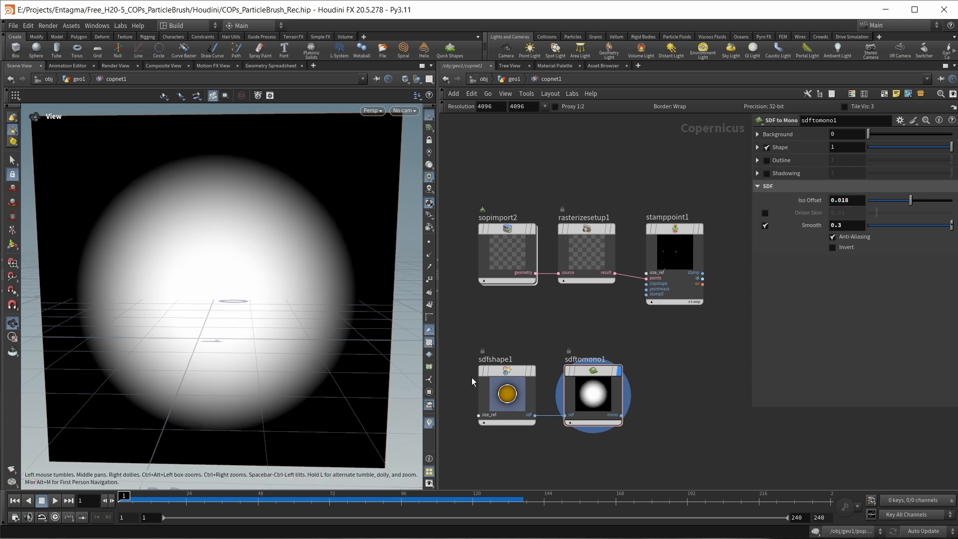
# - Add a Distort node, connect sdftomono1's mono output to its source input and display it
pyautogui.moveTo(702, 417); pyautogui.dragTo(719, 341, button='middle')
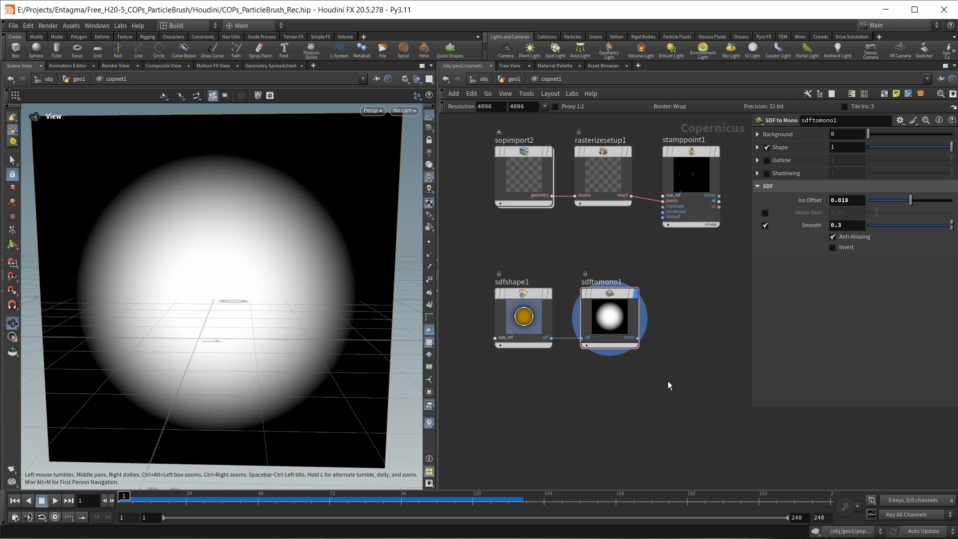
pyautogui.moveTo(667, 381); pyautogui.dragTo(656, 346, button='middle')
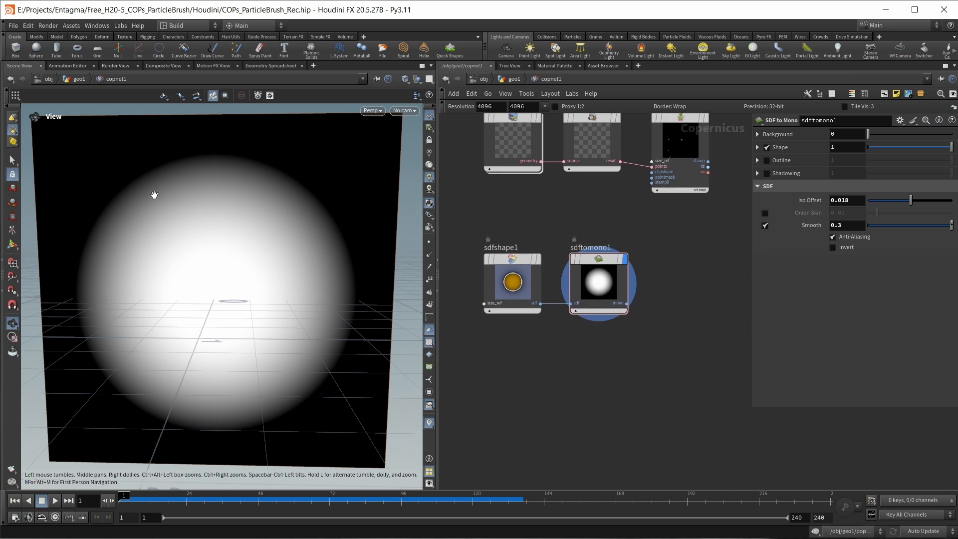
pyautogui.moveTo(555, 407); pyautogui.dragTo(556, 393, button='middle')
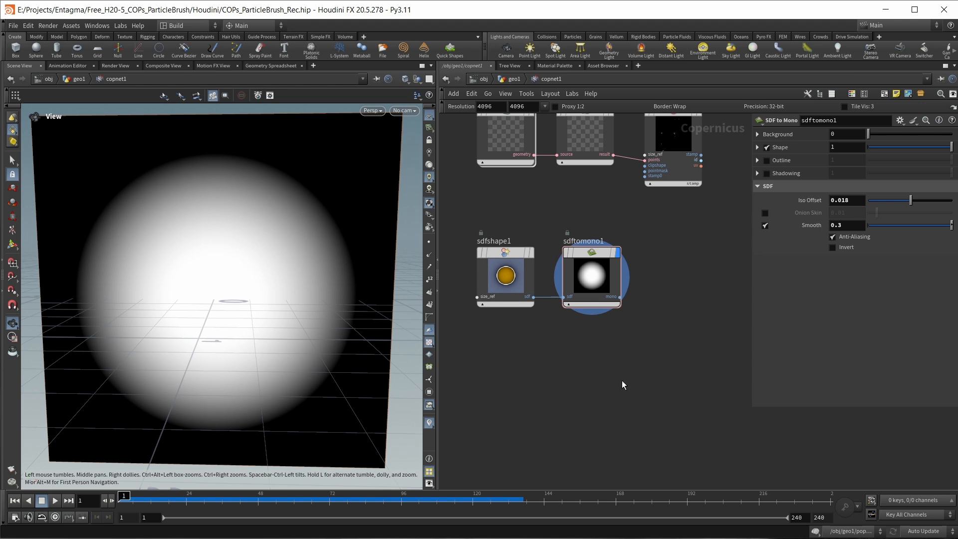
pyautogui.press('Tab')
pyautogui.write('dis')
pyautogui.press('Return')
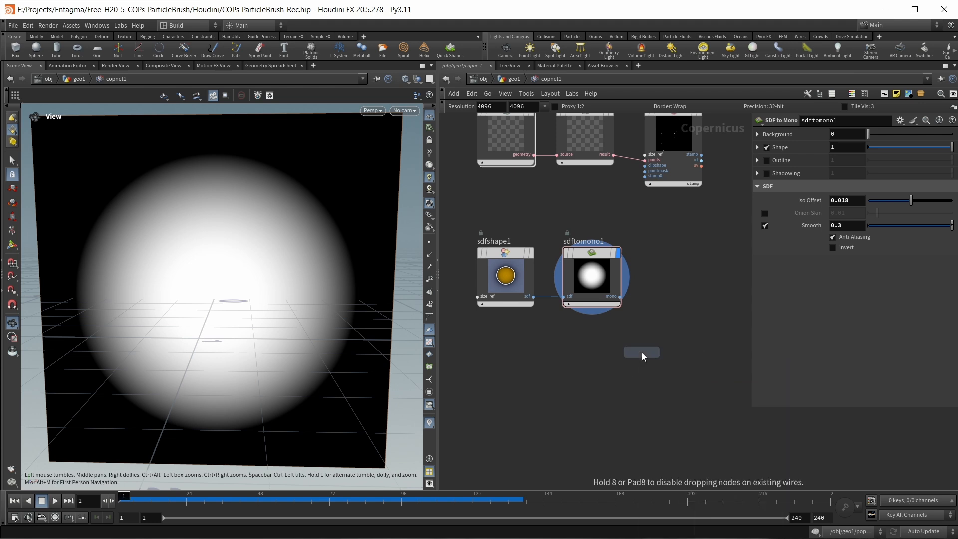
pyautogui.click(641, 352)
pyautogui.moveTo(642, 352); pyautogui.dragTo(673, 311)
pyautogui.click(621, 298)
pyautogui.click(694, 313)
pyautogui.moveTo(694, 305); pyautogui.dragTo(689, 306)
pyautogui.moveTo(656, 366); pyautogui.dragTo(654, 344, button='middle')
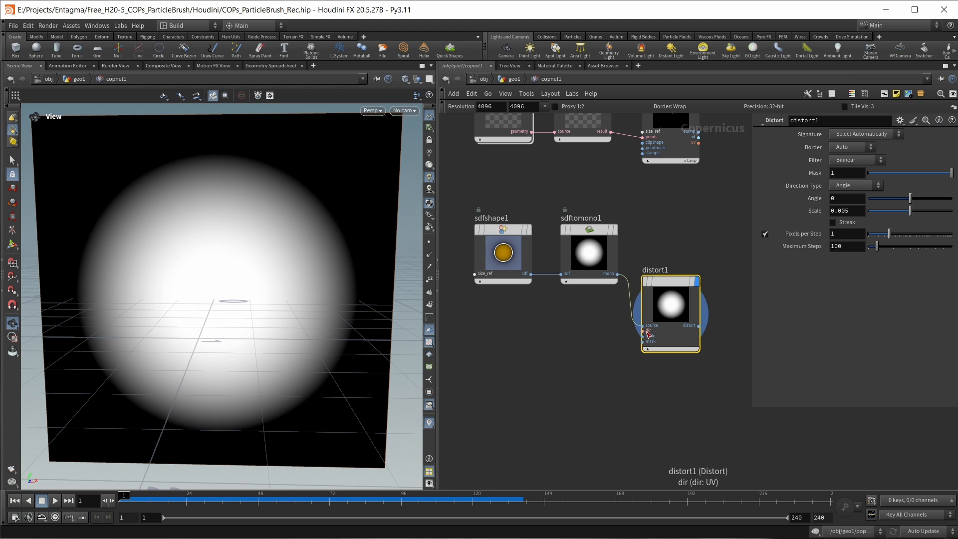
# - Add a Fractal Noise node below sdfshape1 and display it
pyautogui.press('Tab')
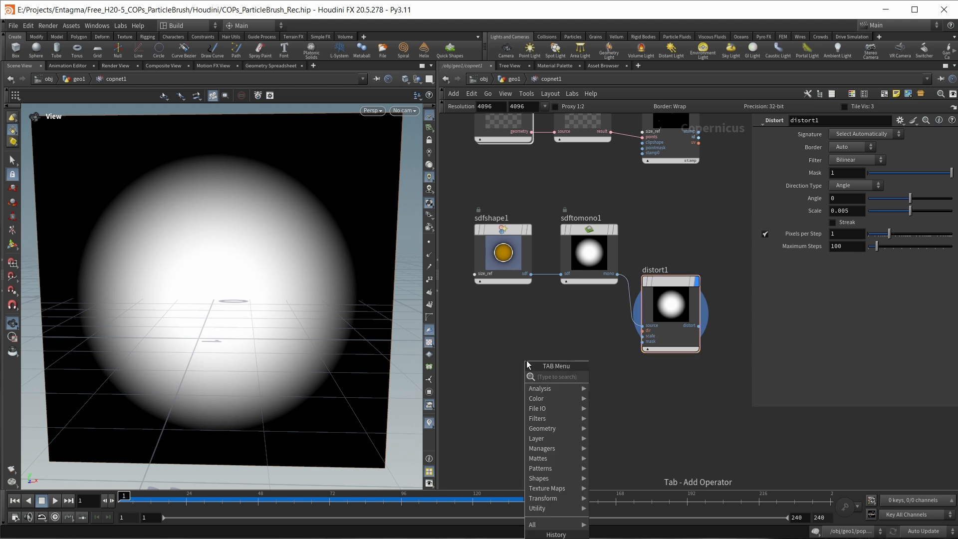
pyautogui.write('fra')
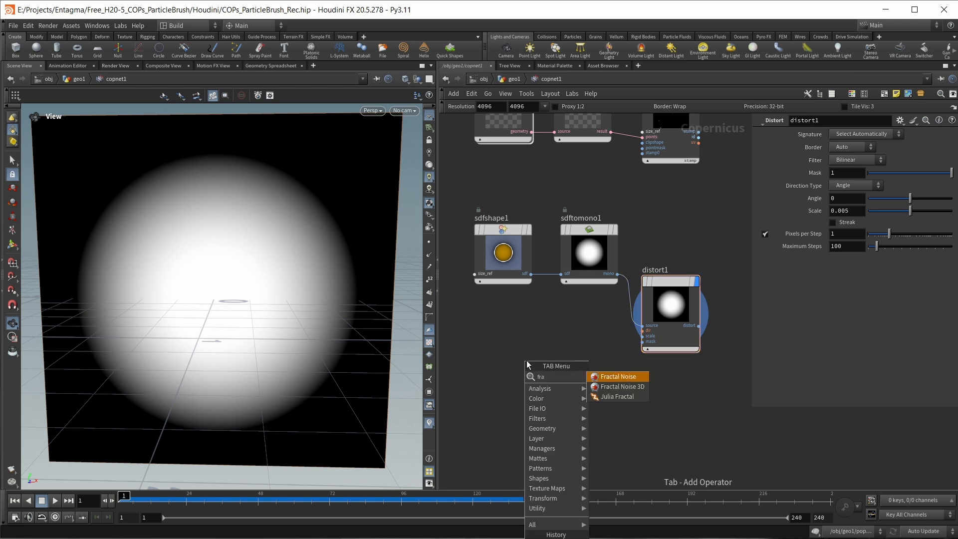
pyautogui.press('Return')
pyautogui.click(505, 351)
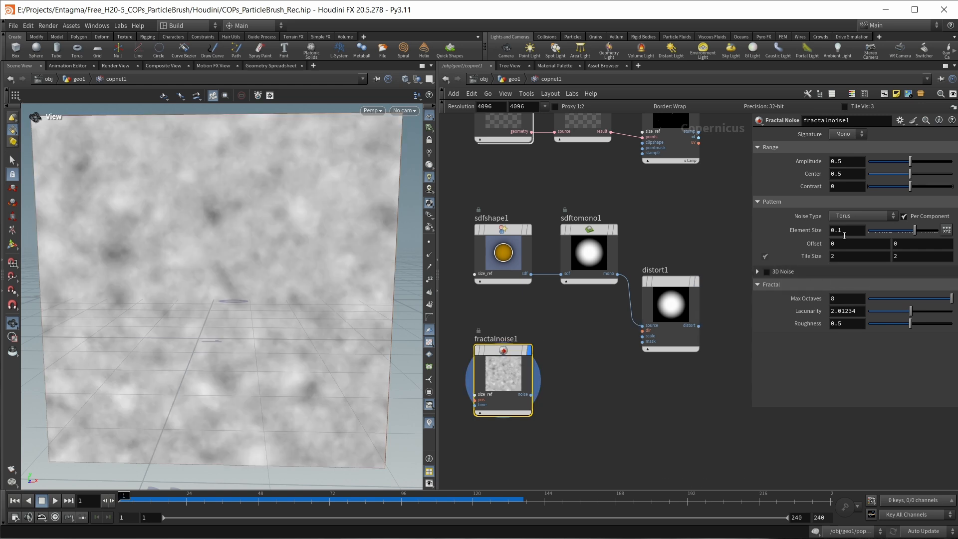
# - Set fractalnoise1's element size to 0.15 and its roughness to 0.3
pyautogui.click(850, 231)
pyautogui.write('5')
pyautogui.press('Return')
pyautogui.doubleClick(849, 325)
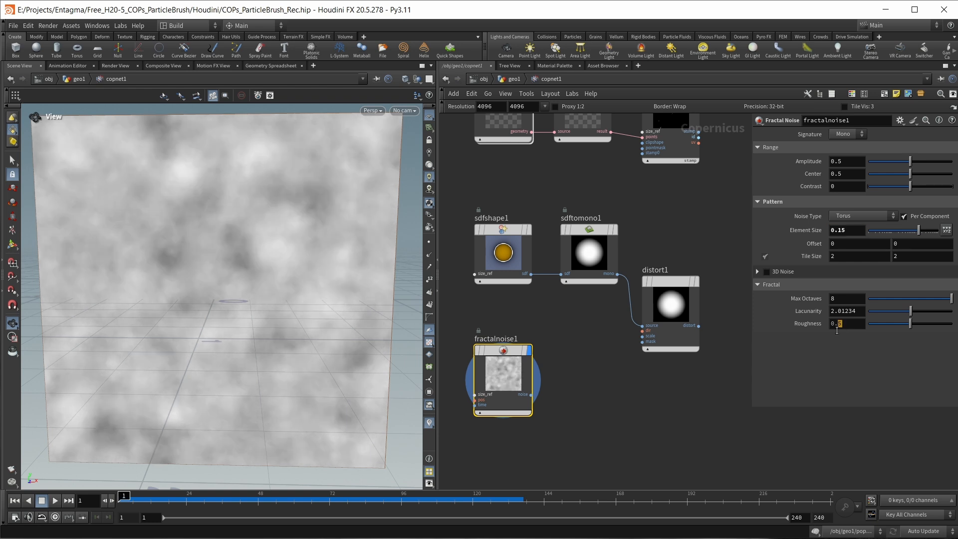
pyautogui.write('3')
pyautogui.press('Return')
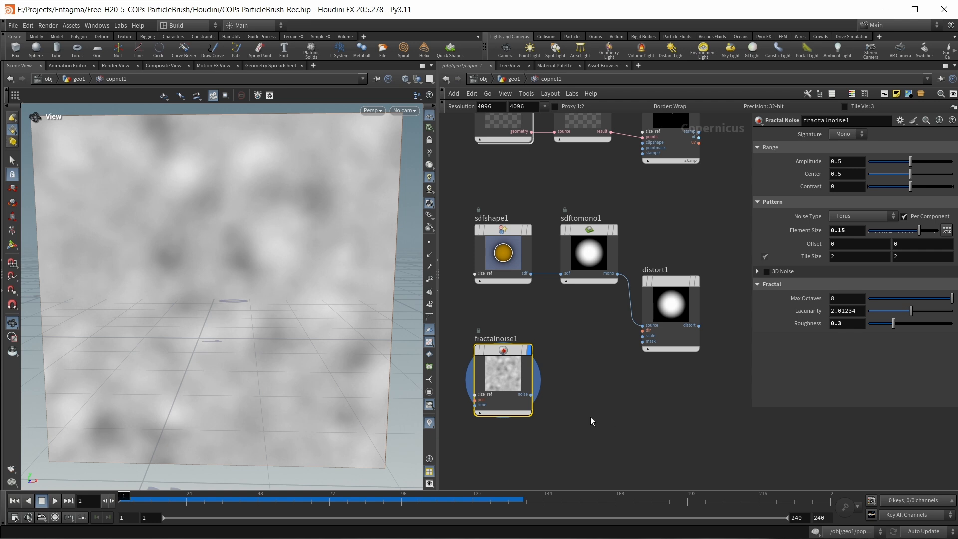
# - Add a Slope Direction node, connect fractalnoise1's noise to its height input and display it
pyautogui.click(559, 395)
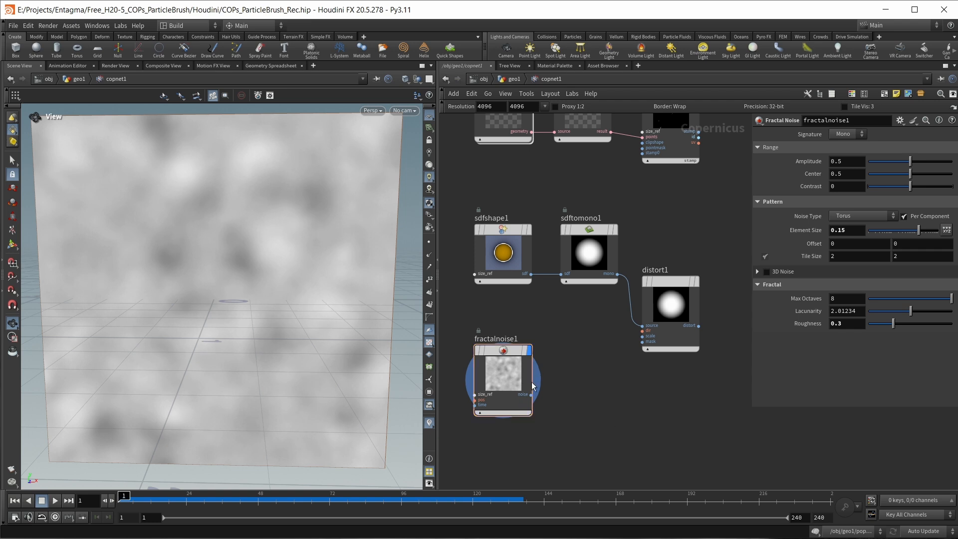
pyautogui.press('Tab')
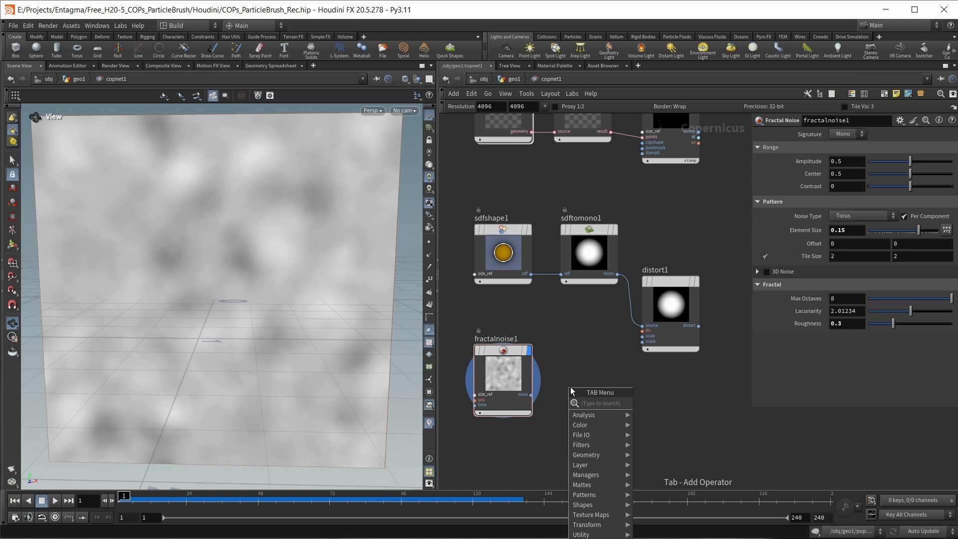
pyautogui.write('slope')
pyautogui.press('Return')
pyautogui.moveTo(570, 388); pyautogui.dragTo(577, 351)
pyautogui.moveTo(531, 395); pyautogui.dragTo(548, 395)
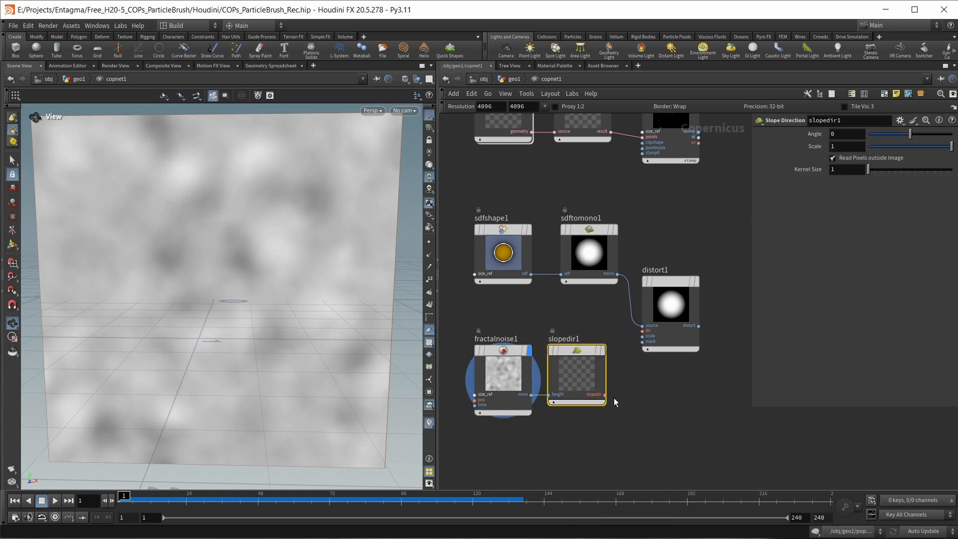
pyautogui.scroll(2, 606, 396)
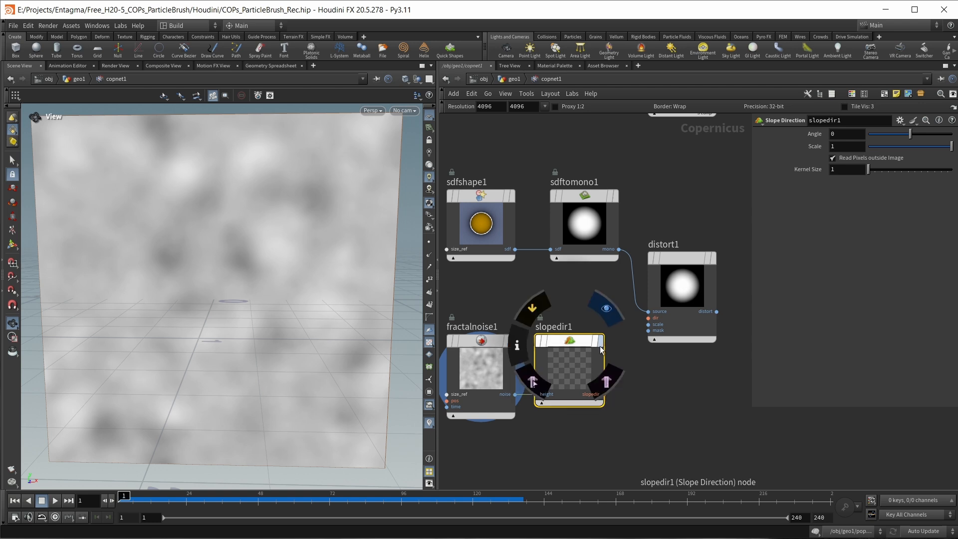
pyautogui.click(600, 344)
# - Connect slopedir1's output to distort1's dir input and display distort1
pyautogui.moveTo(634, 396); pyautogui.dragTo(606, 424, button='middle')
pyautogui.click(577, 423)
pyautogui.click(620, 345)
pyautogui.click(684, 285)
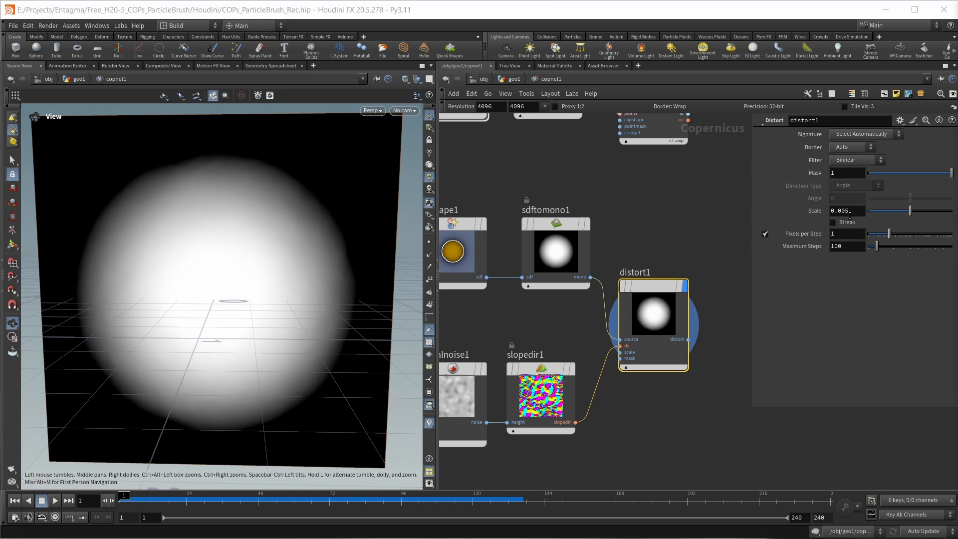
# - Set distort1's scale to 0.09
pyautogui.moveTo(841, 211); pyautogui.dragTo(851, 212)
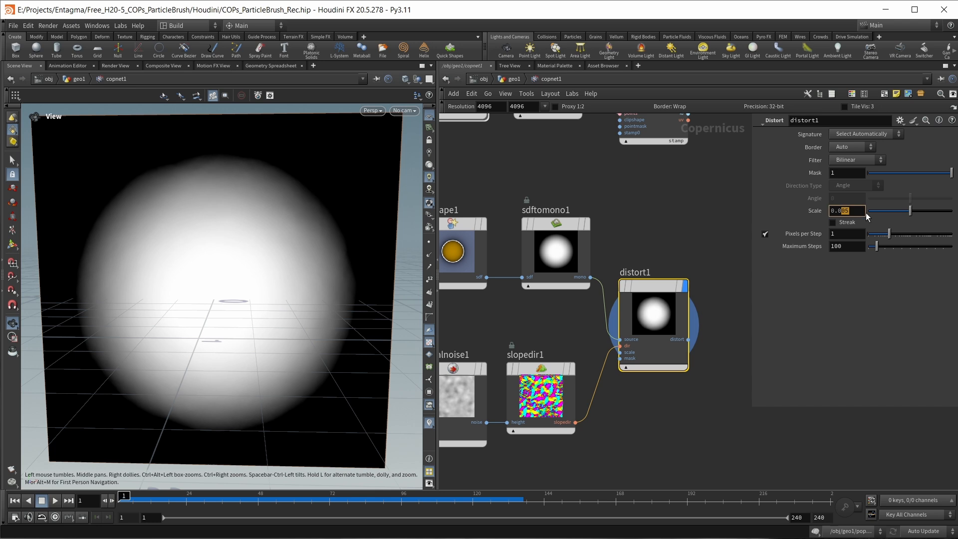
pyautogui.write('9')
pyautogui.press('Return')
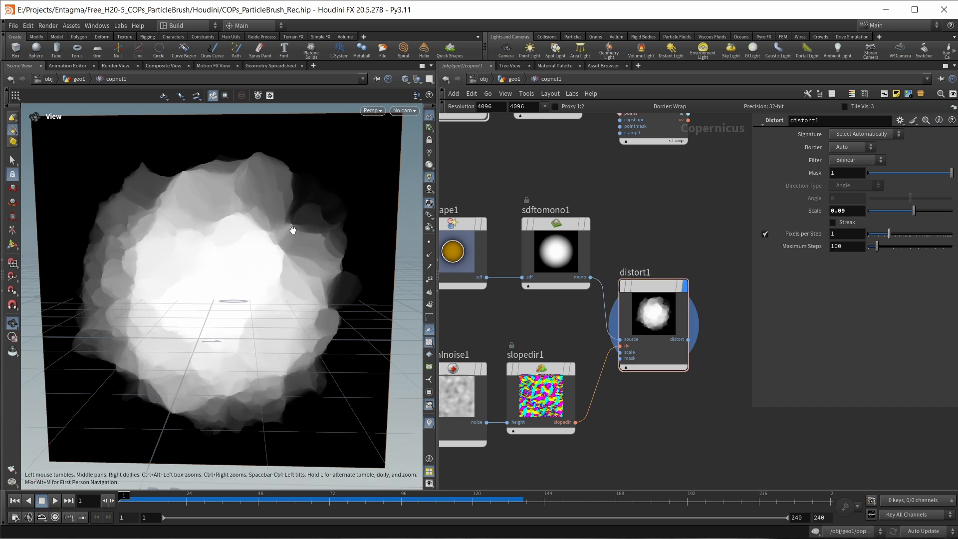
# - Connect distort1's output to the stamp0 input of stamppoint1 and display the stamped result
pyautogui.press('h')
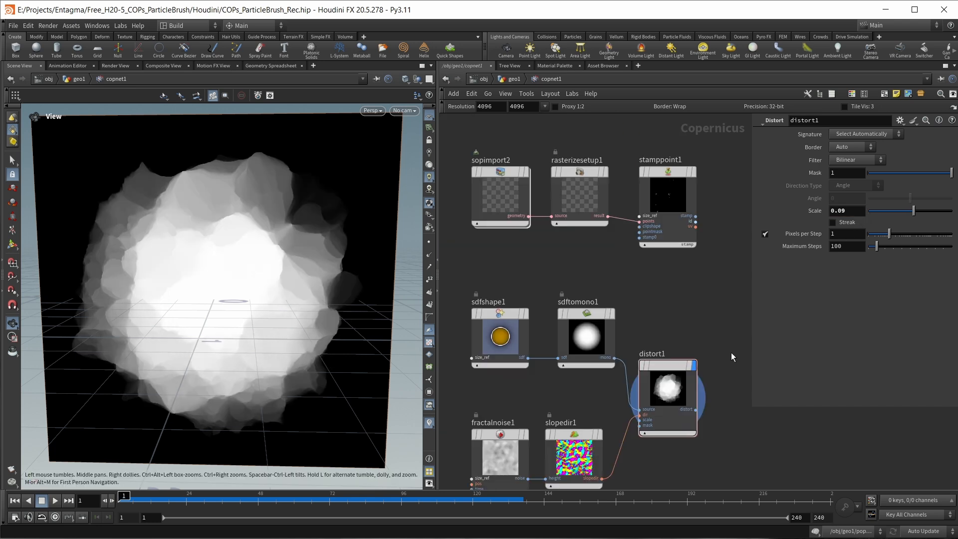
pyautogui.click(664, 175)
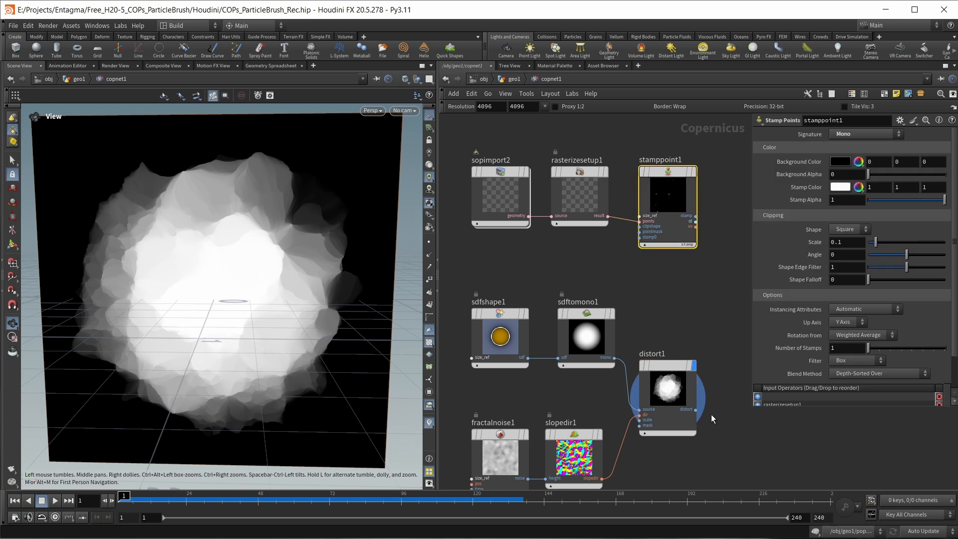
pyautogui.click(697, 410)
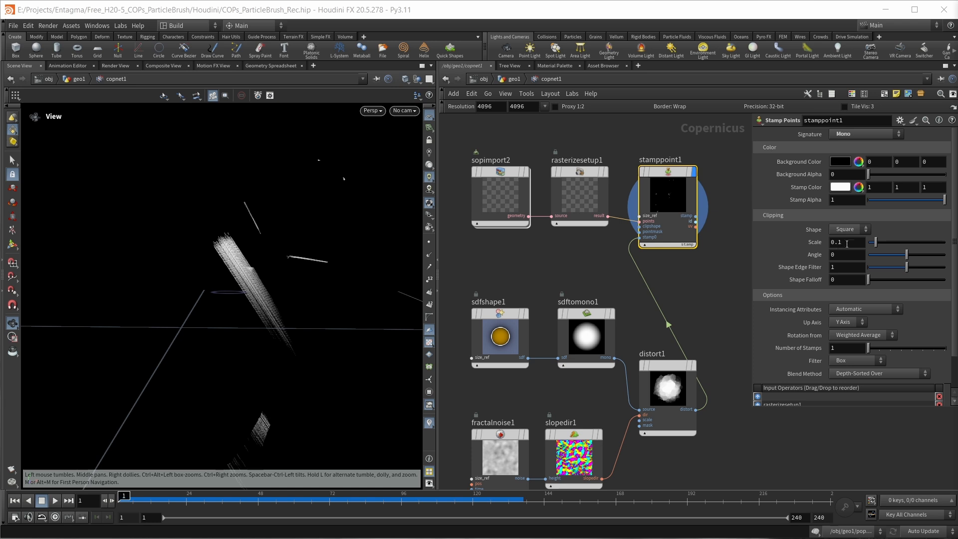
# - Set stamppoint1's clipping scale to 3 and save the scene
pyautogui.doubleClick(848, 243)
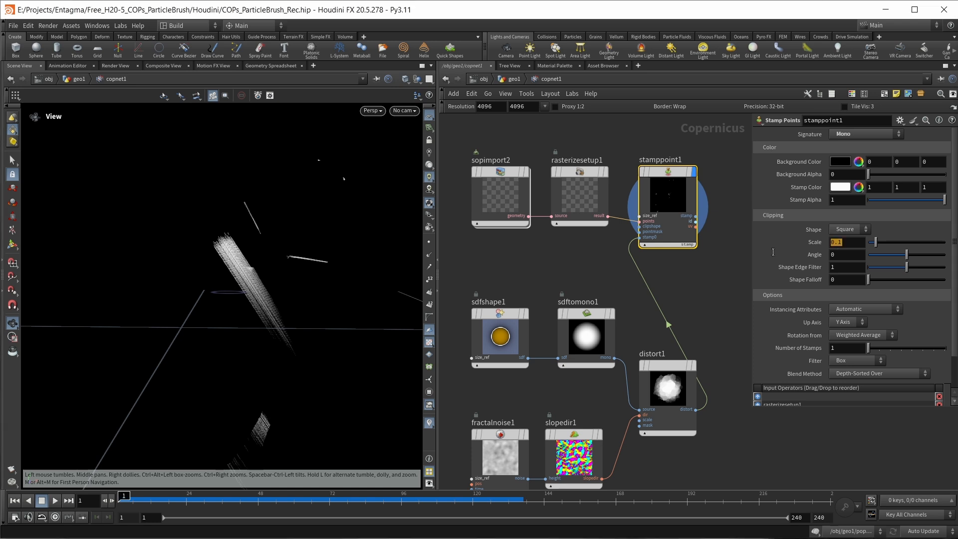
pyautogui.write('3')
pyautogui.press('Return')
pyautogui.scroll(5, 253, 304)
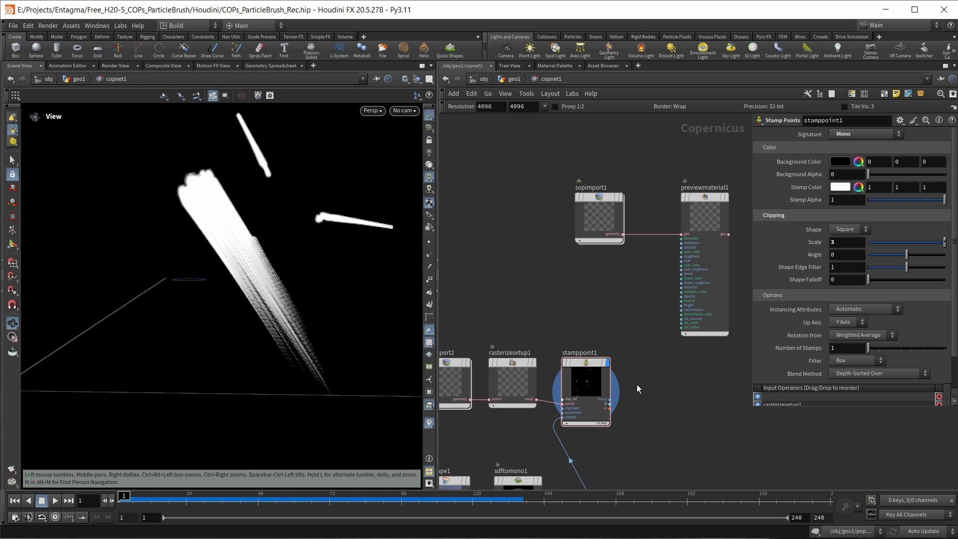
pyautogui.hotkey('ctrl', 's')
# - Connect stamppoint1's stamp output to previewmaterial1's basecolor input and display the material on the hydrant
pyautogui.scroll(3, 639, 385)
pyautogui.moveTo(605, 406); pyautogui.dragTo(581, 433, button='middle')
pyautogui.click(571, 435)
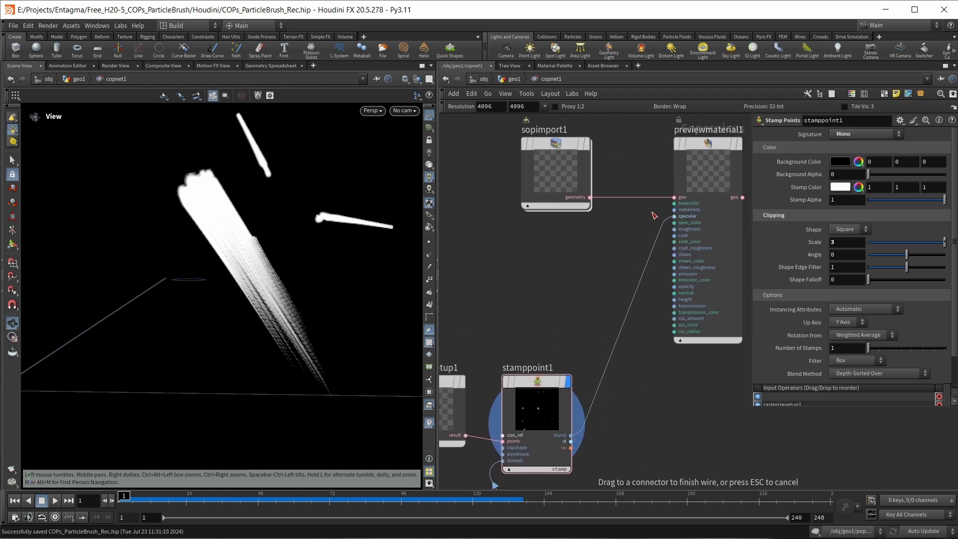
pyautogui.click(660, 204)
pyautogui.moveTo(636, 219); pyautogui.dragTo(604, 271, button='middle')
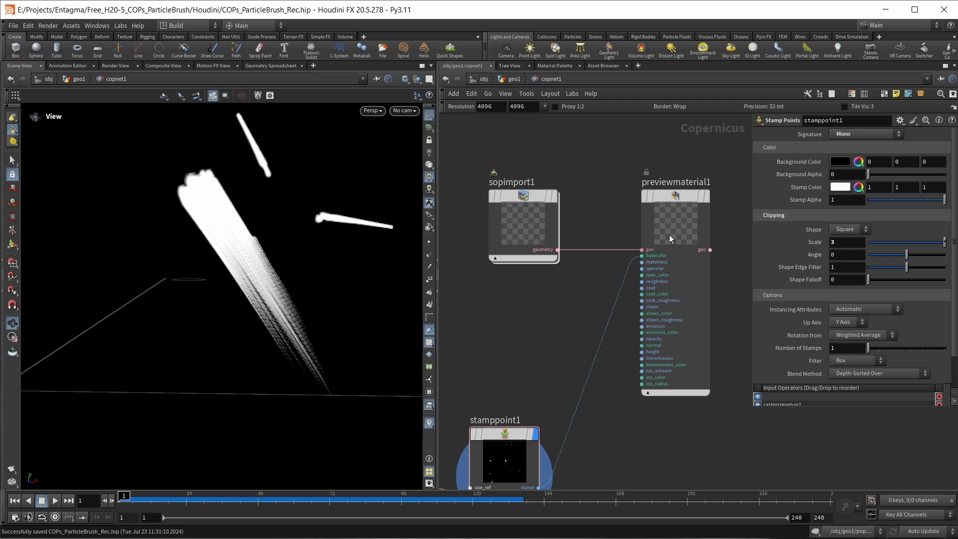
pyautogui.click(669, 234)
pyautogui.moveTo(250, 346)
pyautogui.mouseDown()
pyautogui.moveTo(214, 341)
pyautogui.moveTo(209, 349)
pyautogui.moveTo(291, 341)
pyautogui.moveTo(247, 353)
pyautogui.mouseUp()
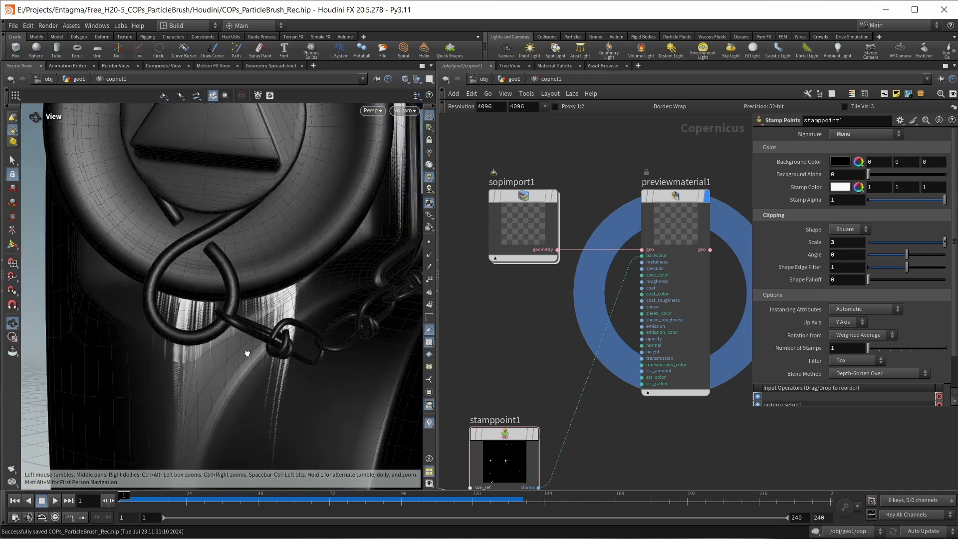
# - Select stamppoint1 and review its clipping and stamping settings
pyautogui.scroll(-2, 534, 377)
pyautogui.moveTo(534, 379); pyautogui.dragTo(572, 278, button='middle')
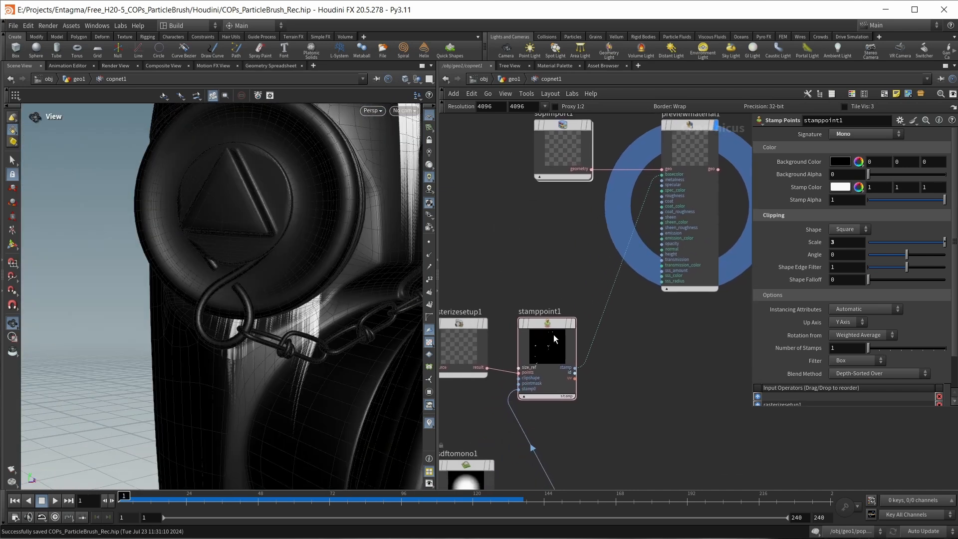
pyautogui.click(540, 355)
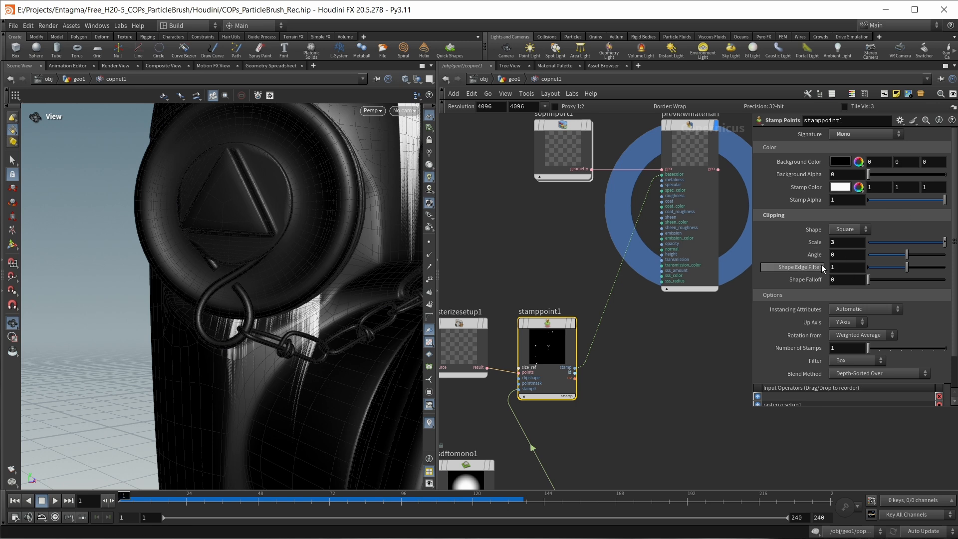
# - Go up to geo1 and inspect resample1's segment length and pscale_ramp's ramp against the stamped drips on the hydrant
pyautogui.press('u')
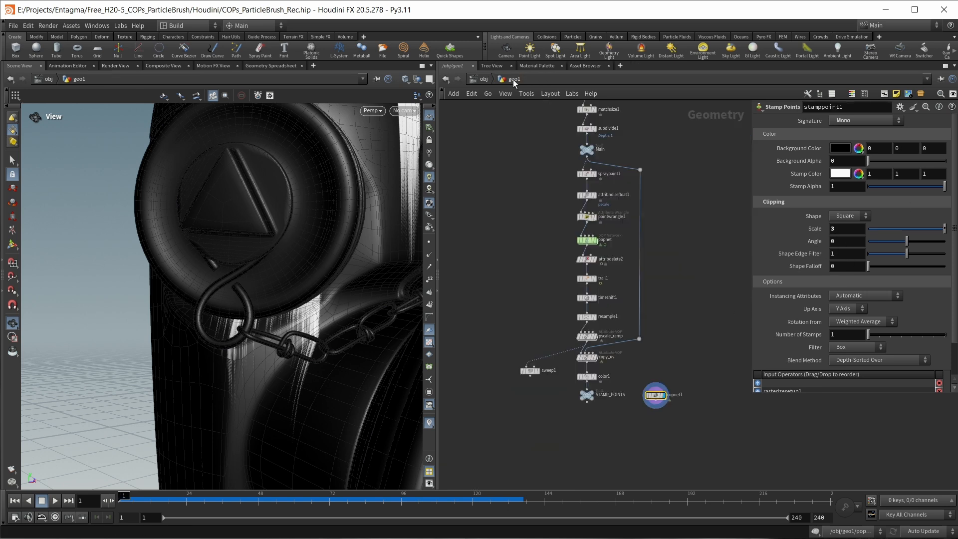
pyautogui.scroll(3, 609, 319)
pyautogui.click(593, 326)
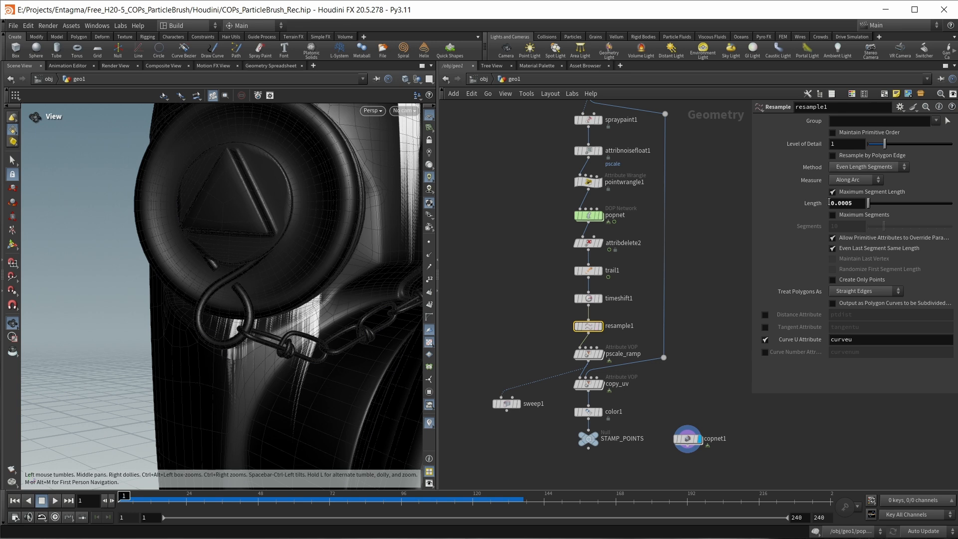
pyautogui.scroll(4, 232, 355)
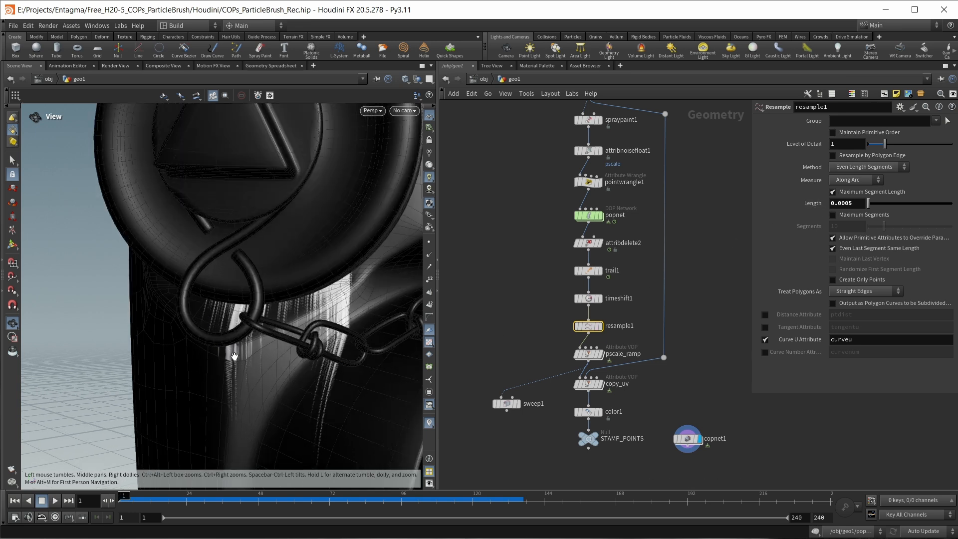
pyautogui.scroll(-2, 339, 345)
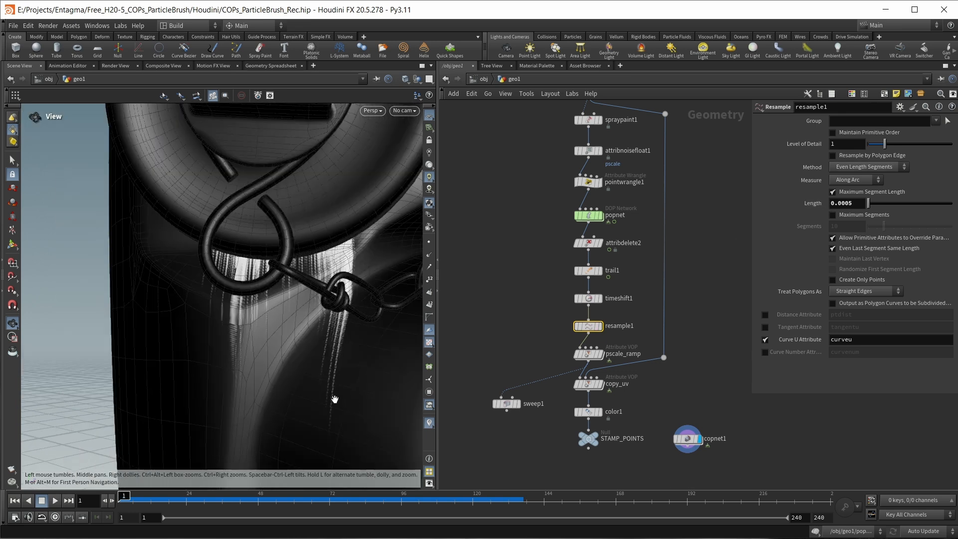
pyautogui.scroll(-3, 506, 345)
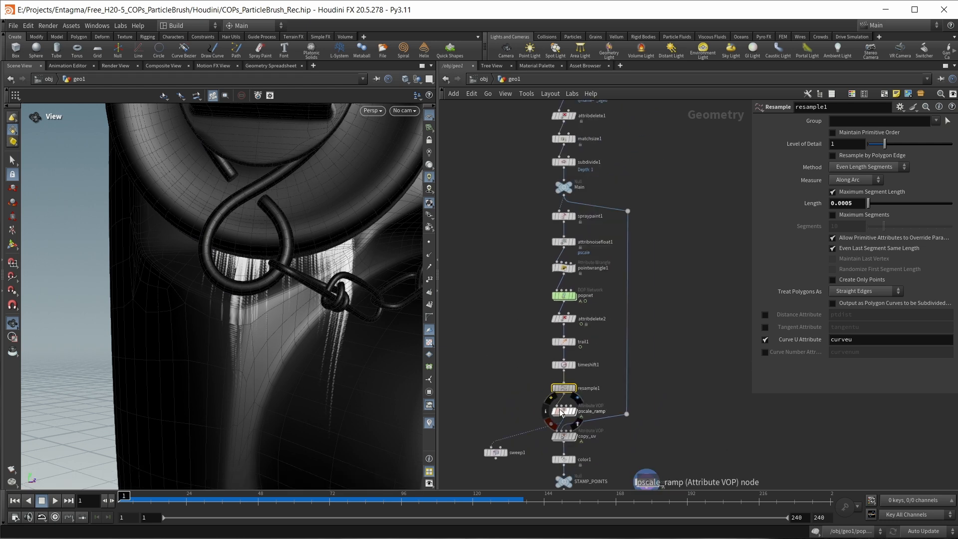
pyautogui.click(561, 411)
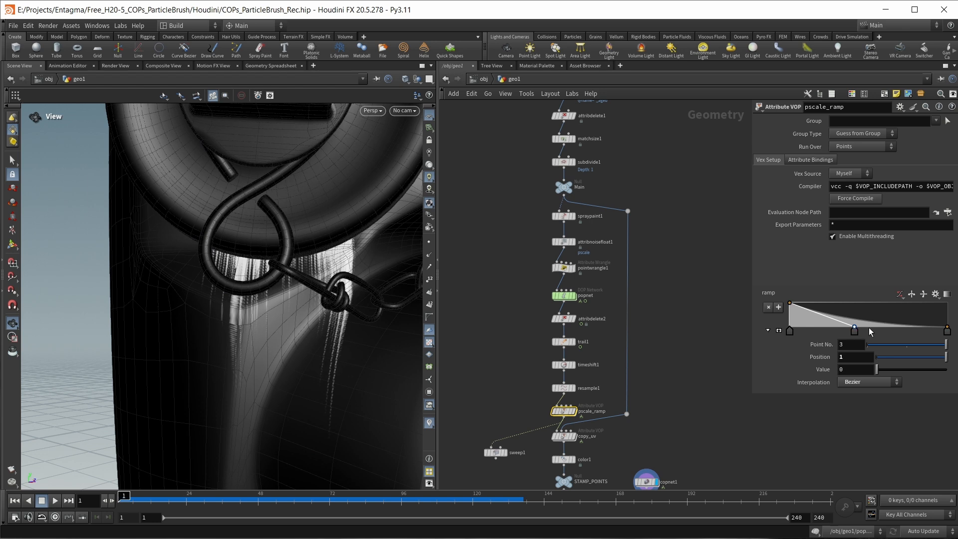
# - Return to the copnet1 network and examine the stamped drips around the hydrant's side cap from another angle
pyautogui.click(578, 300)
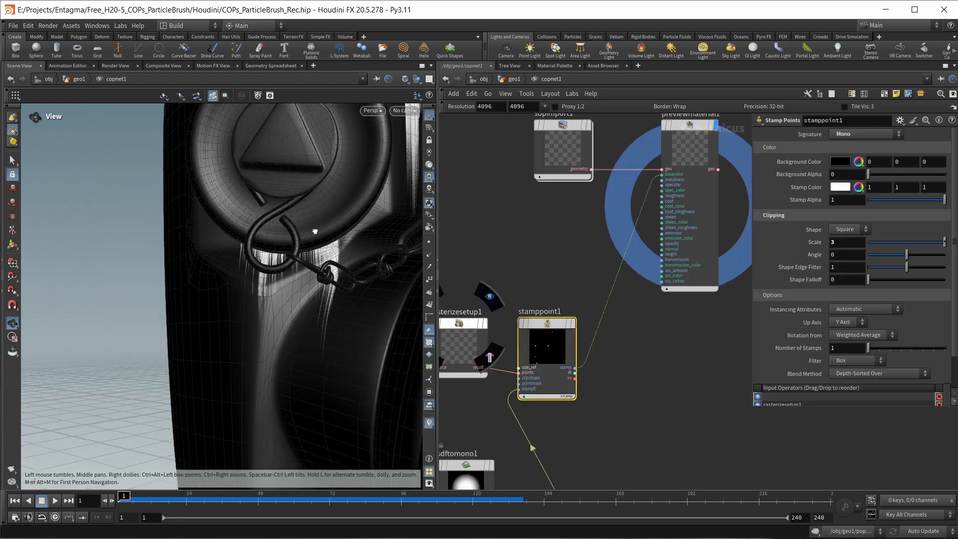
pyautogui.moveTo(324, 220); pyautogui.dragTo(390, 313)
pyautogui.moveTo(326, 288); pyautogui.dragTo(261, 324, button='middle')
pyautogui.scroll(-1, 606, 365)
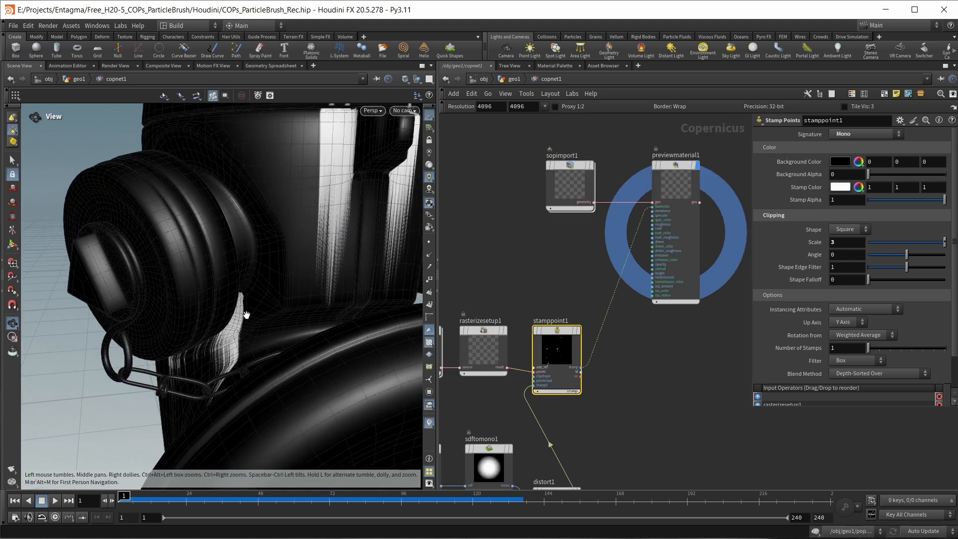